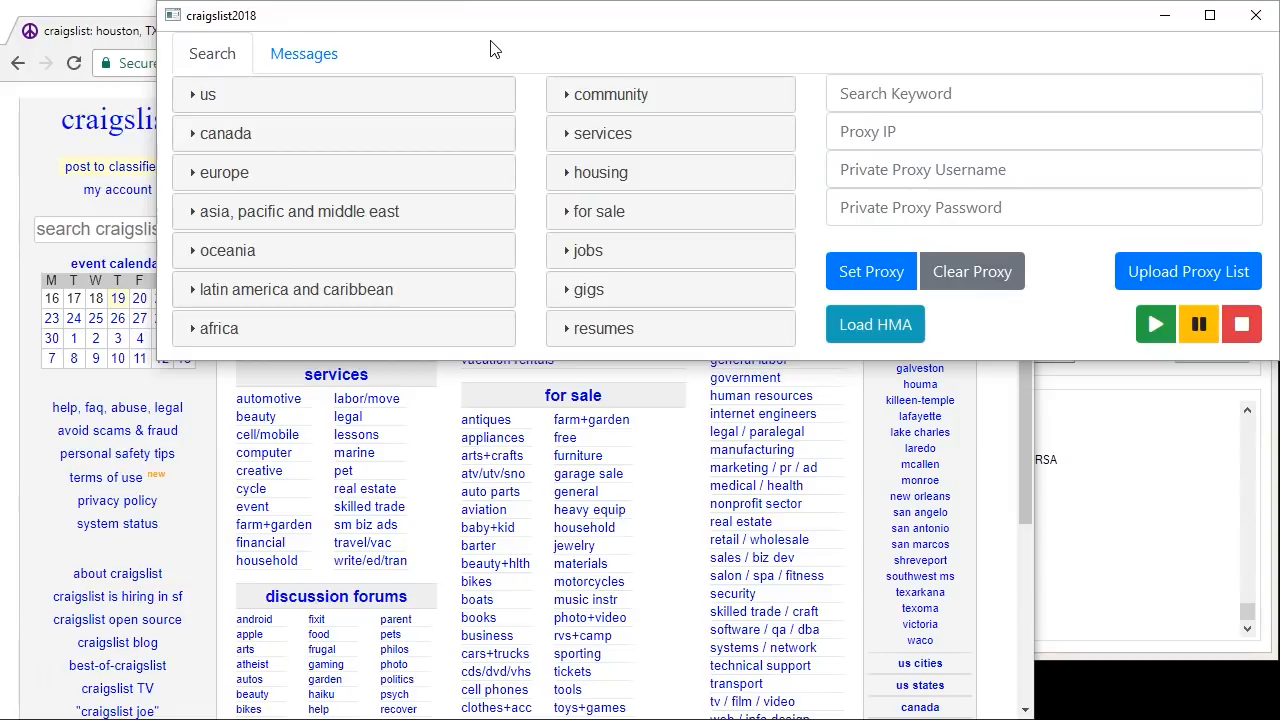
click(514, 32)
click(580, 5)
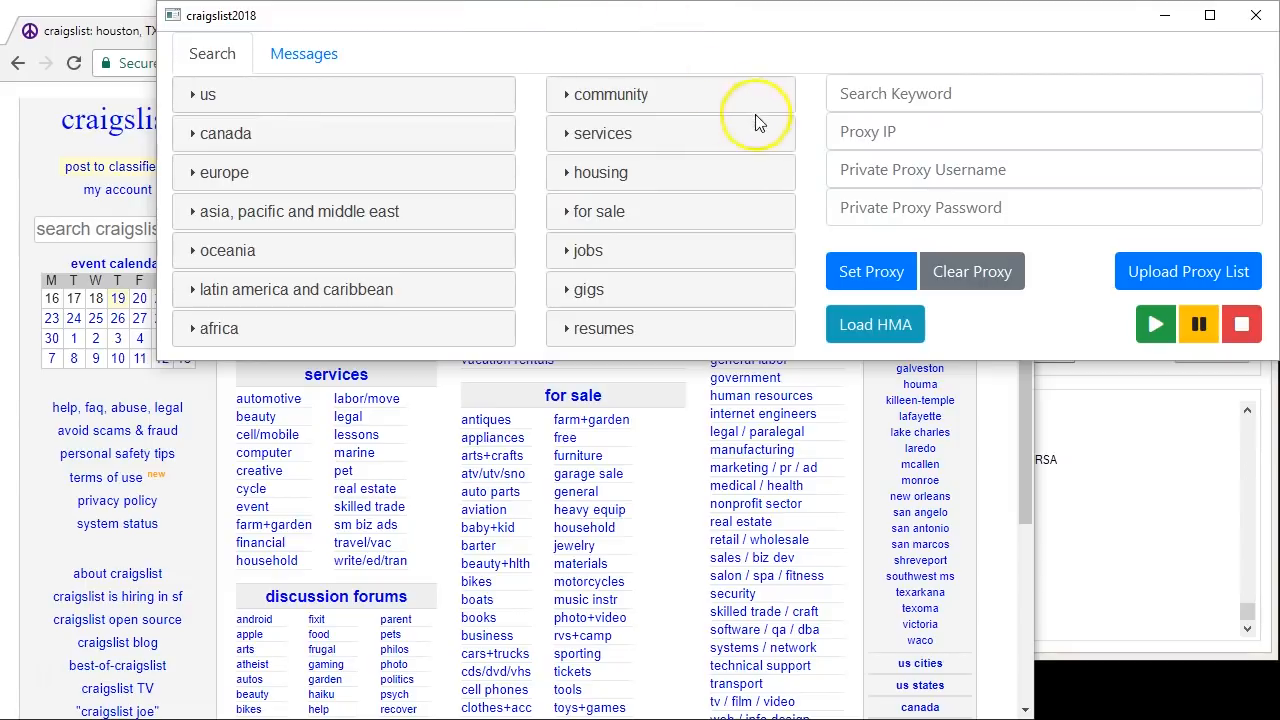
Examine the US location list and the community and housing category lists, collapsing each one after viewing it
click(192, 102)
mouse_move(523, 108)
mouse_down()
mouse_move(525, 350)
mouse_move(532, 97)
mouse_up()
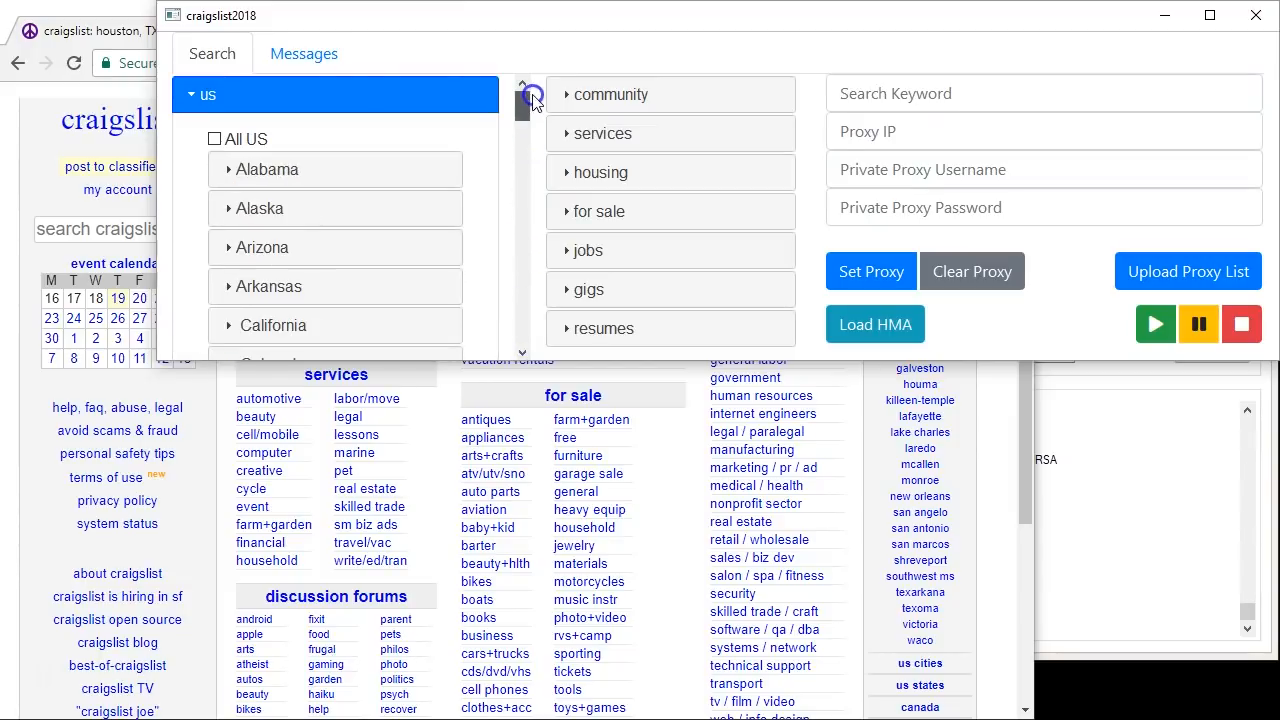
click(192, 94)
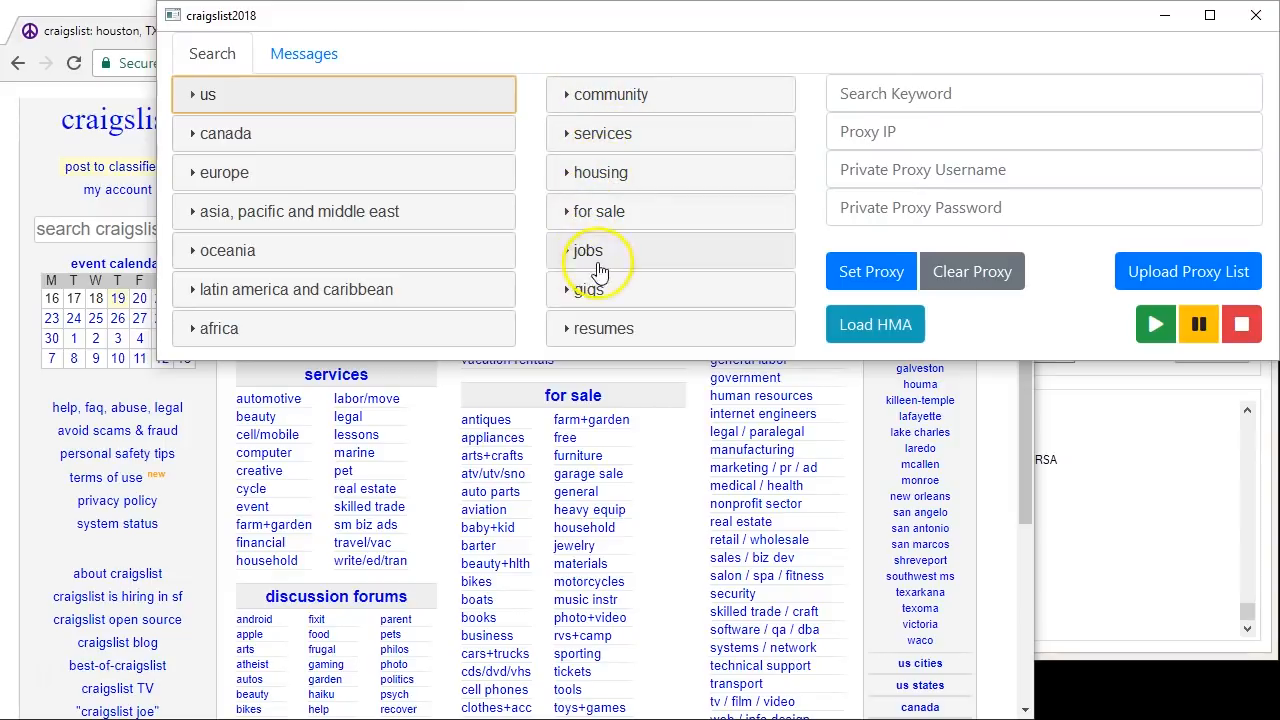
click(567, 95)
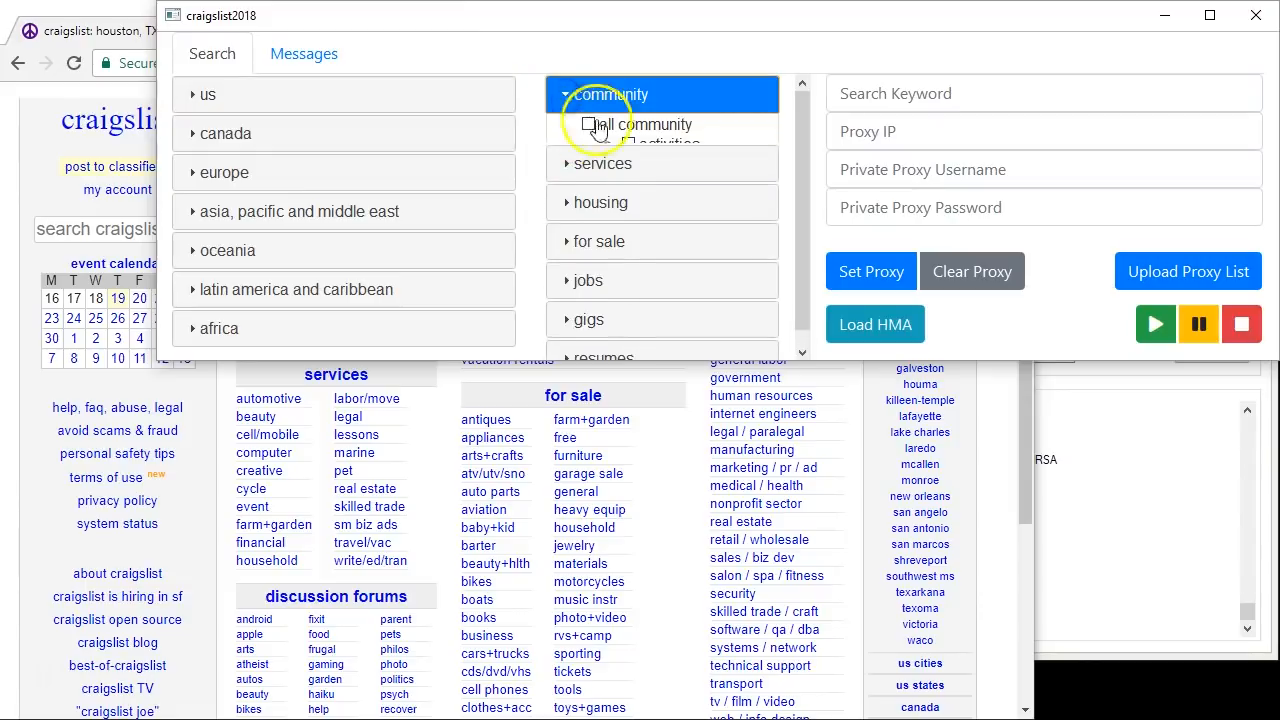
mouse_move(806, 138)
mouse_down()
mouse_move(810, 266)
mouse_move(806, 140)
mouse_up()
scroll(595, 130, up, 2)
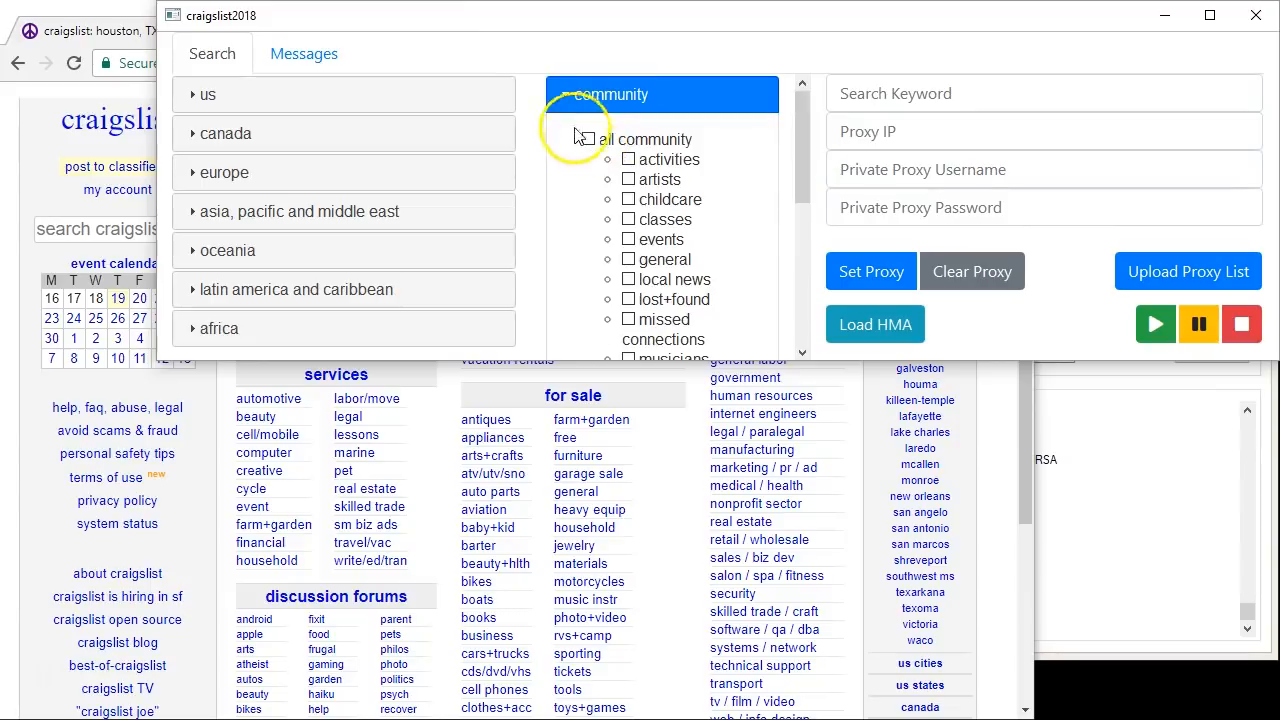
click(564, 106)
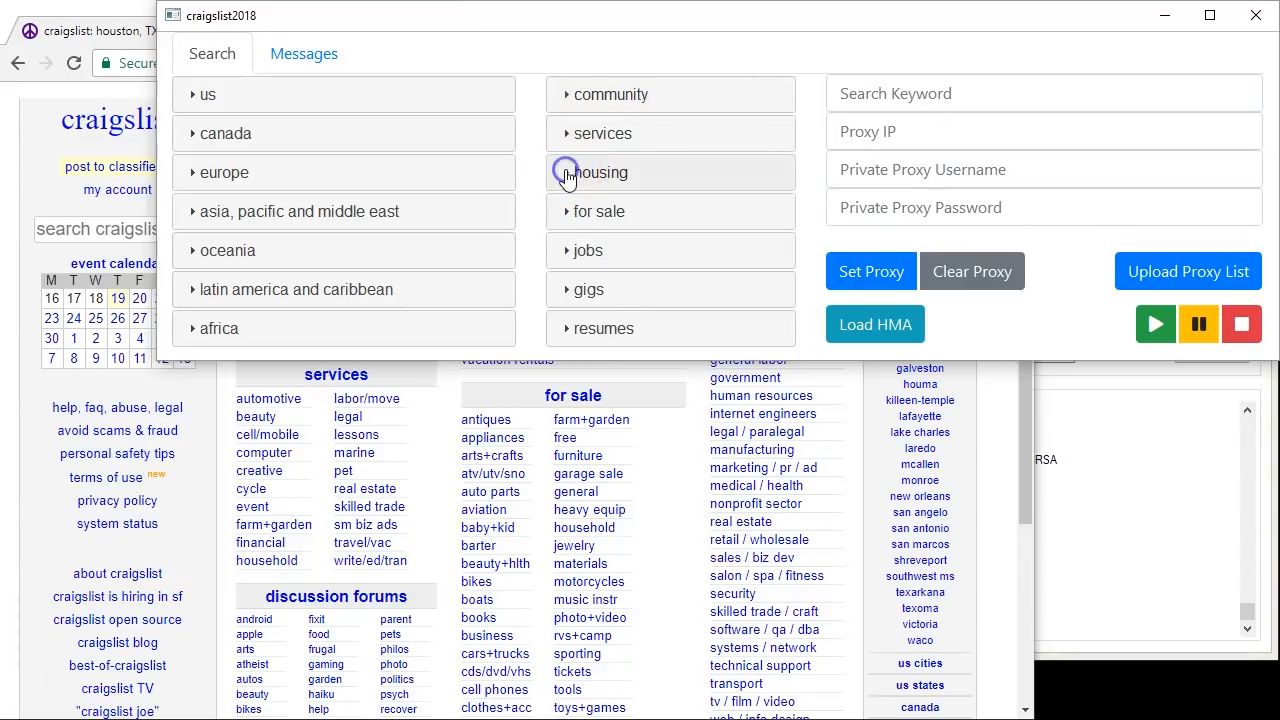
click(565, 172)
drag(801, 144, 797, 118)
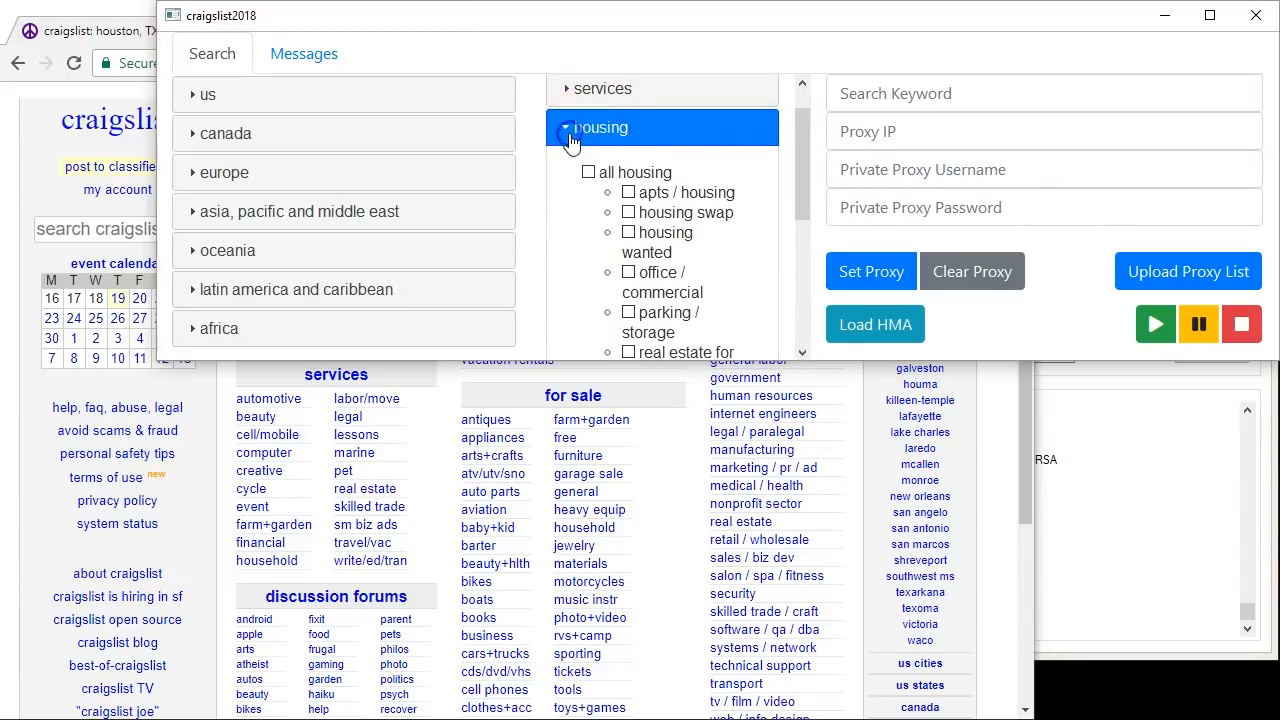
click(573, 140)
click(864, 91)
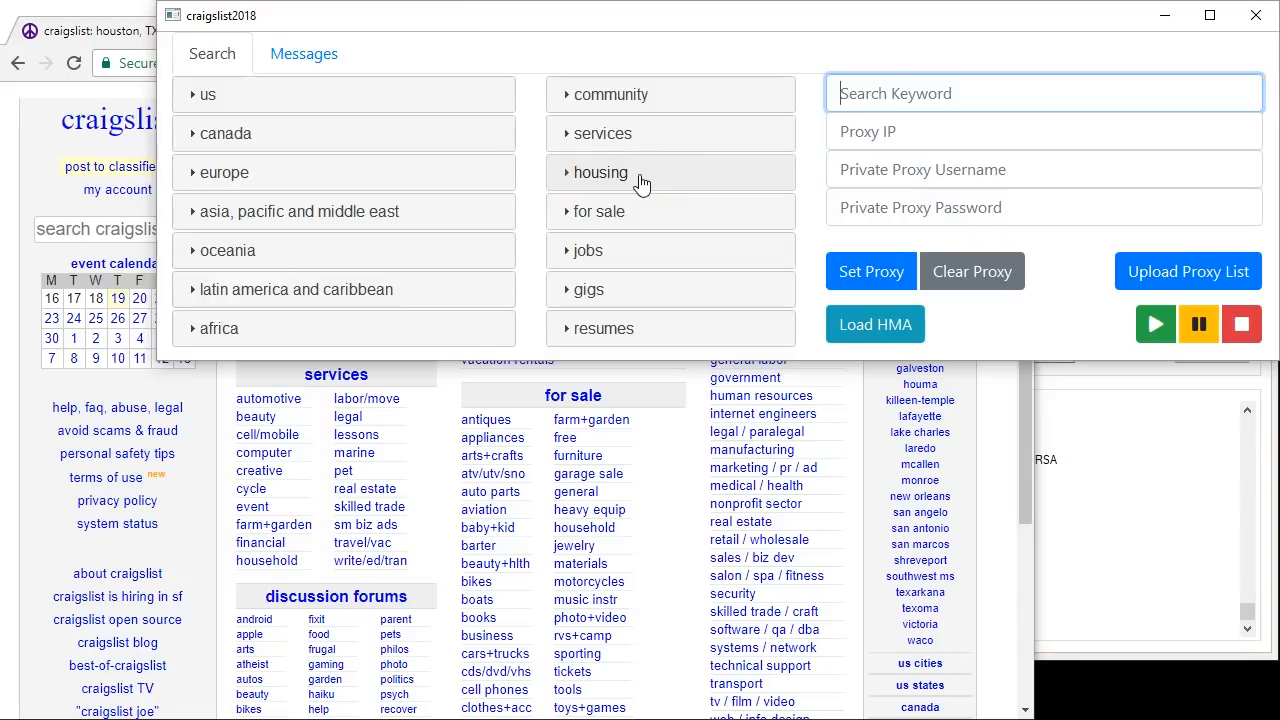
click(881, 85)
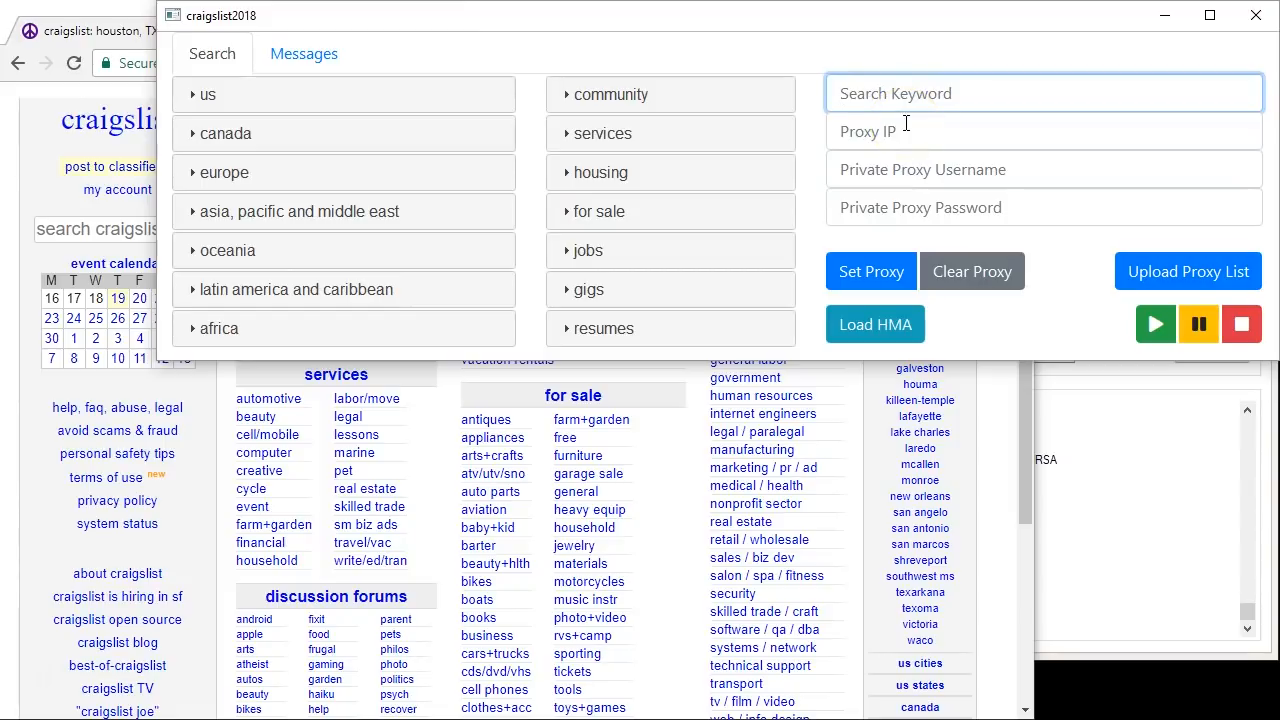
Select the "real estate for sale" subcategory under housing as the category to search
click(568, 178)
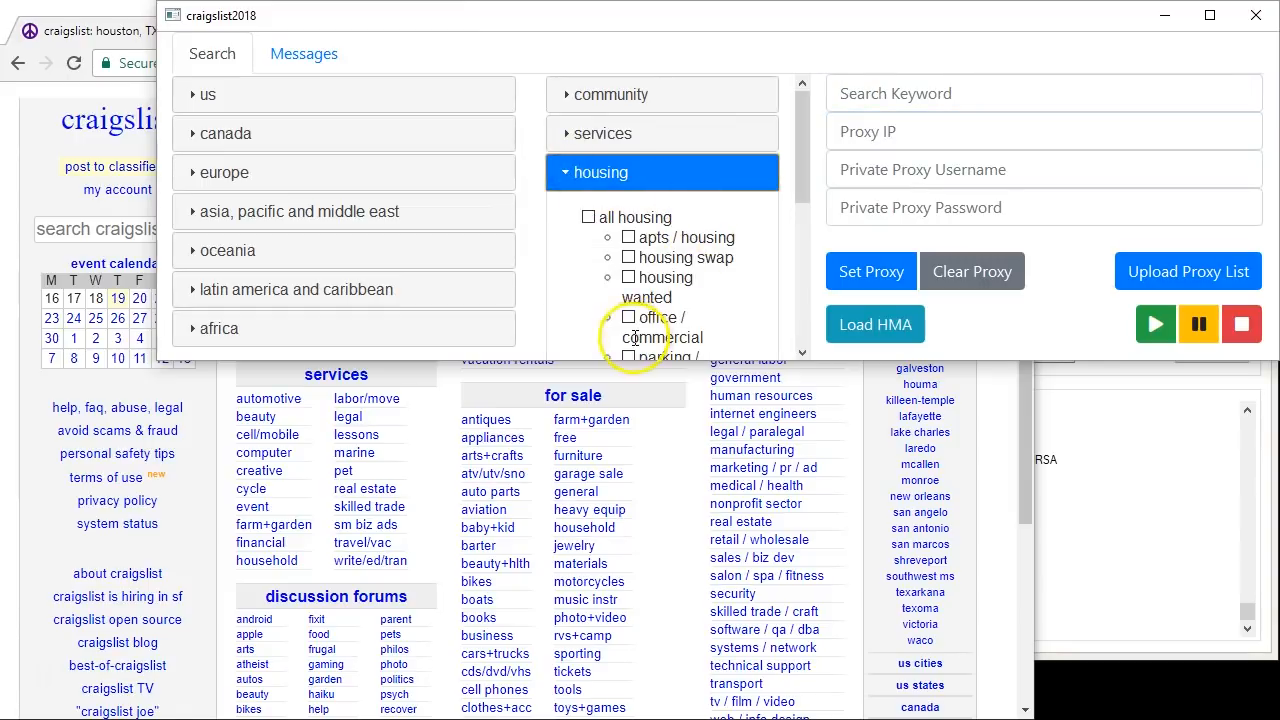
scroll(651, 243, down, 1)
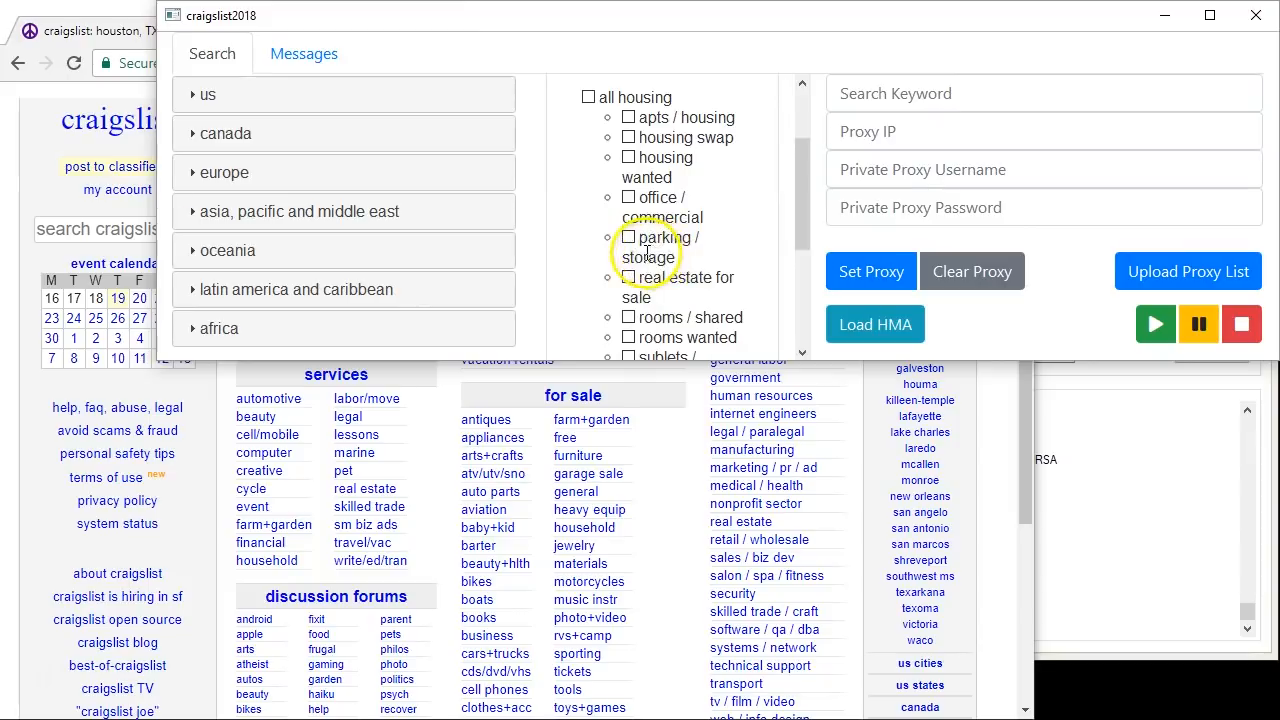
click(628, 279)
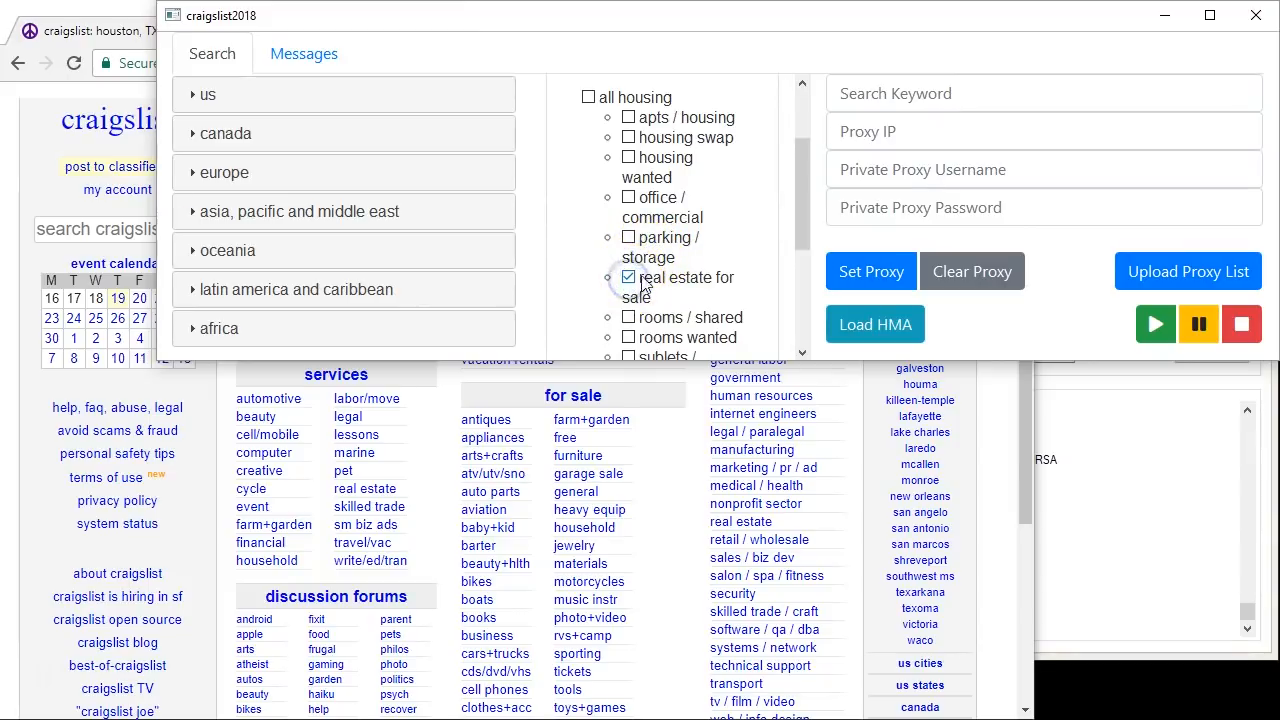
drag(802, 227, 810, 288)
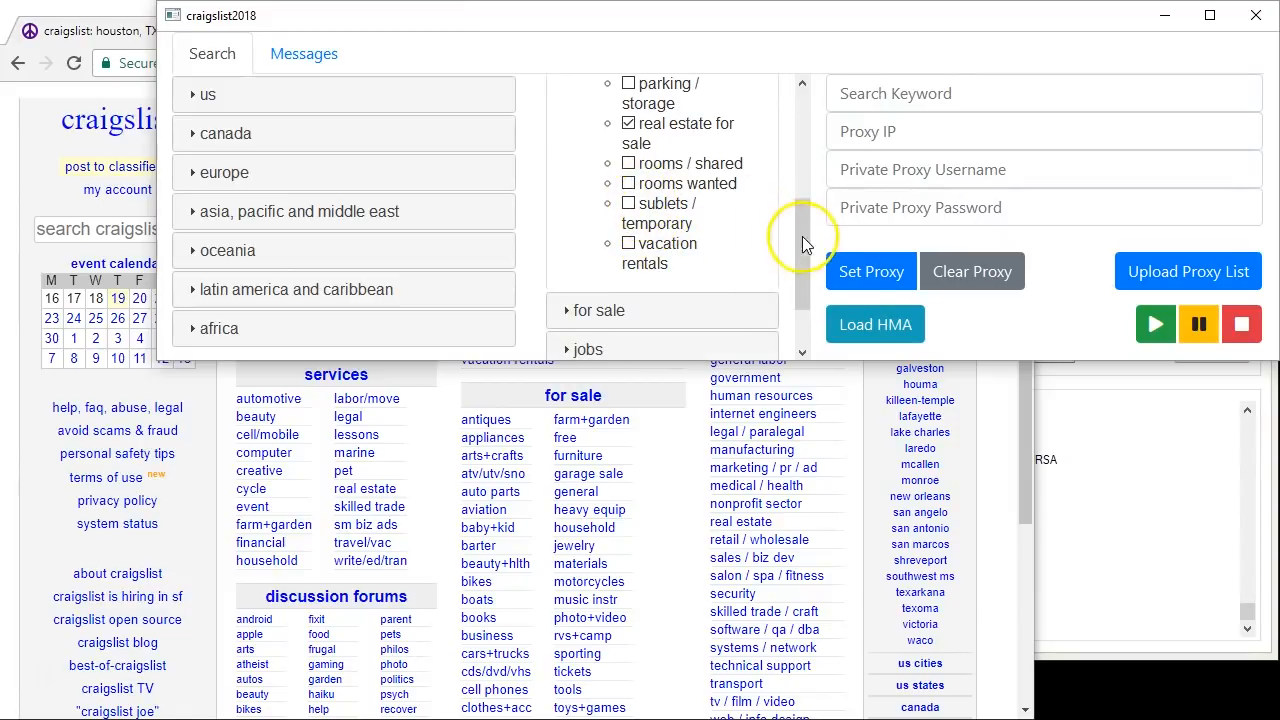
drag(804, 235, 811, 172)
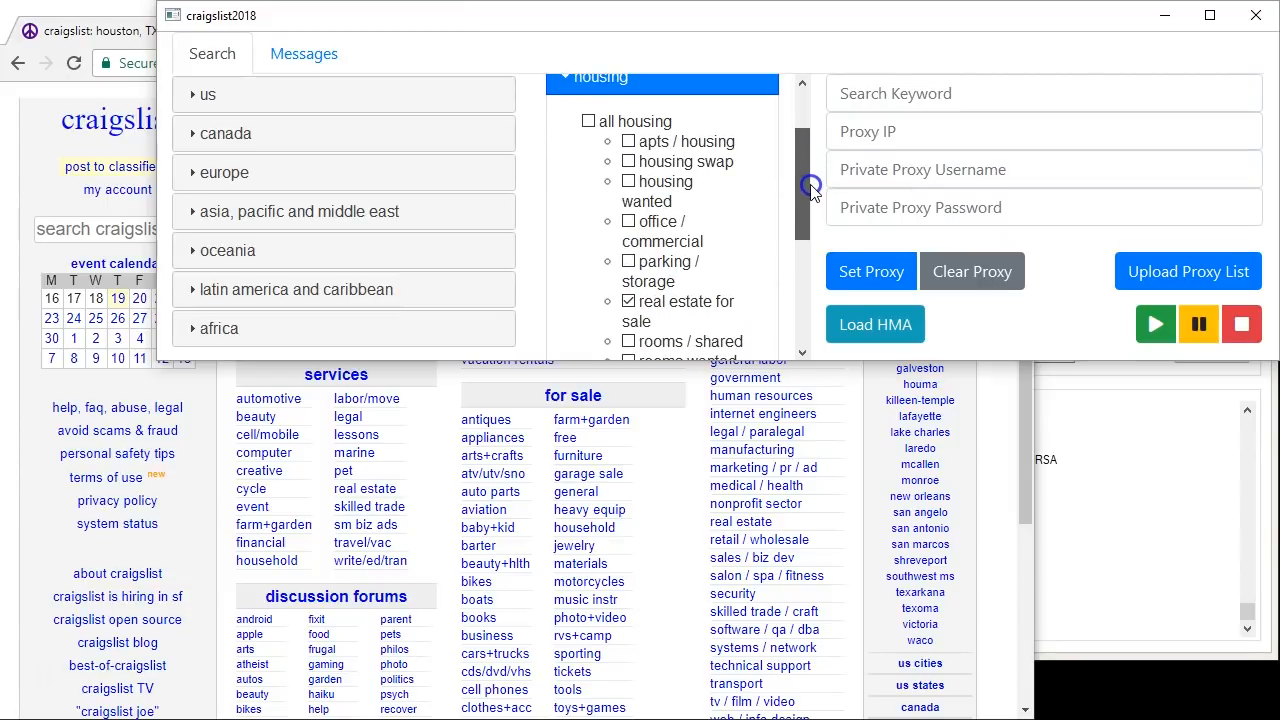
scroll(811, 172, down, 3)
scroll(811, 172, up, 4)
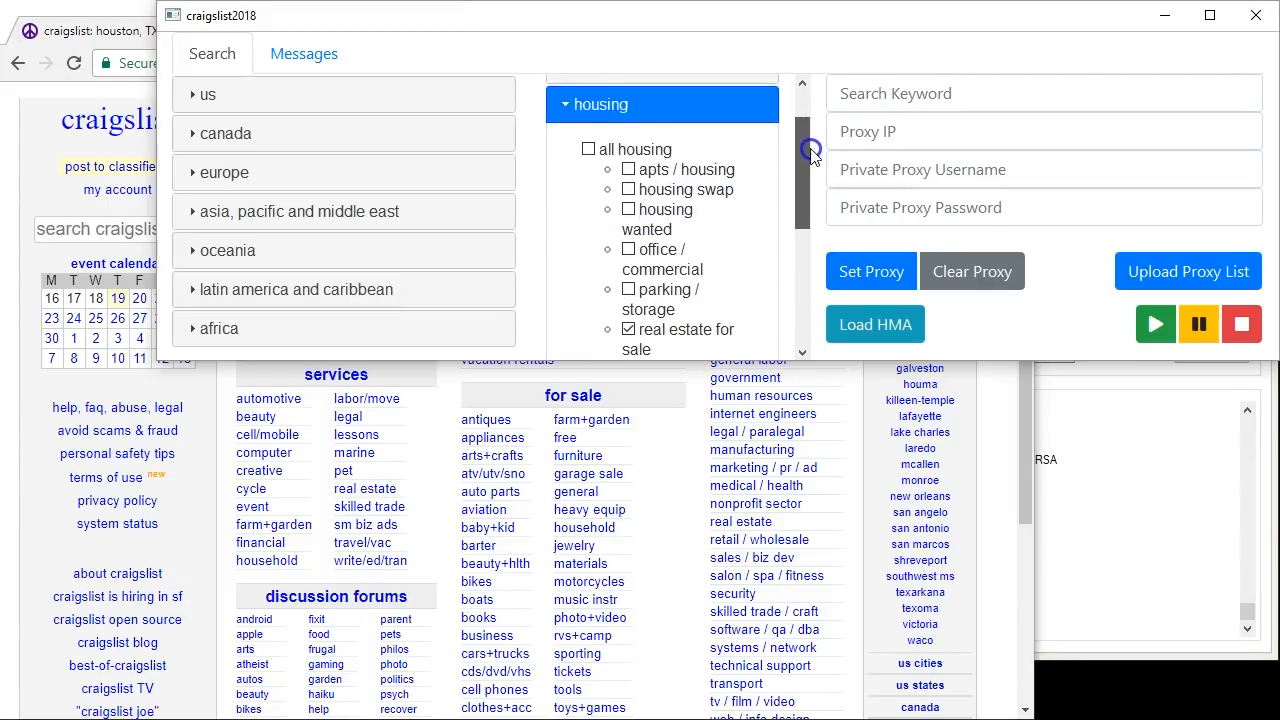
Select houston under Texas in the US locations as the city to search
click(190, 94)
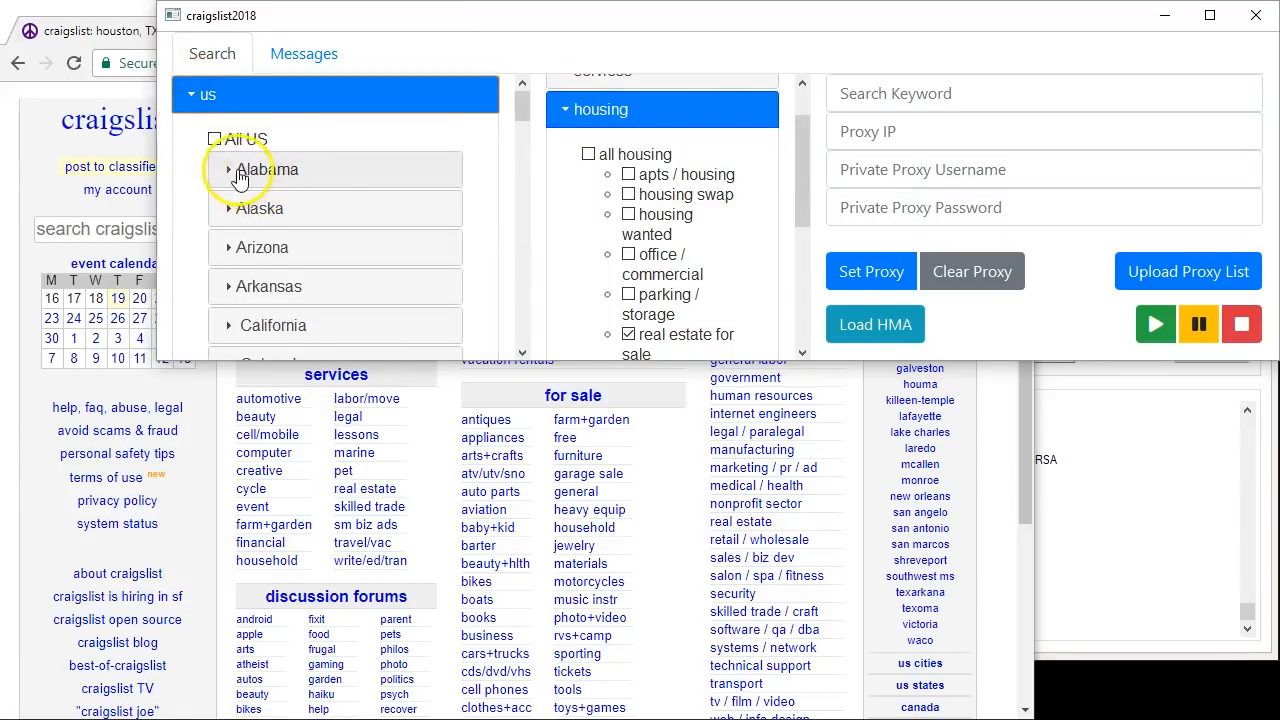
click(230, 172)
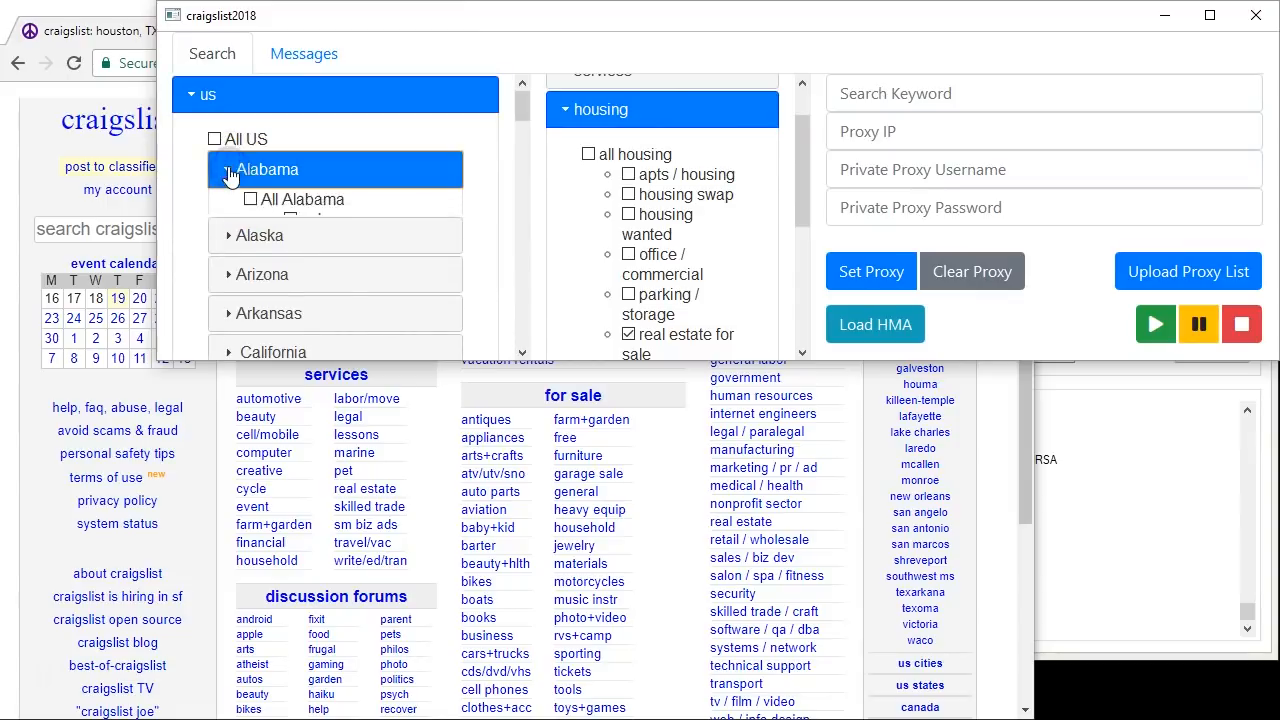
click(230, 170)
drag(521, 105, 526, 192)
scroll(532, 255, down, 8)
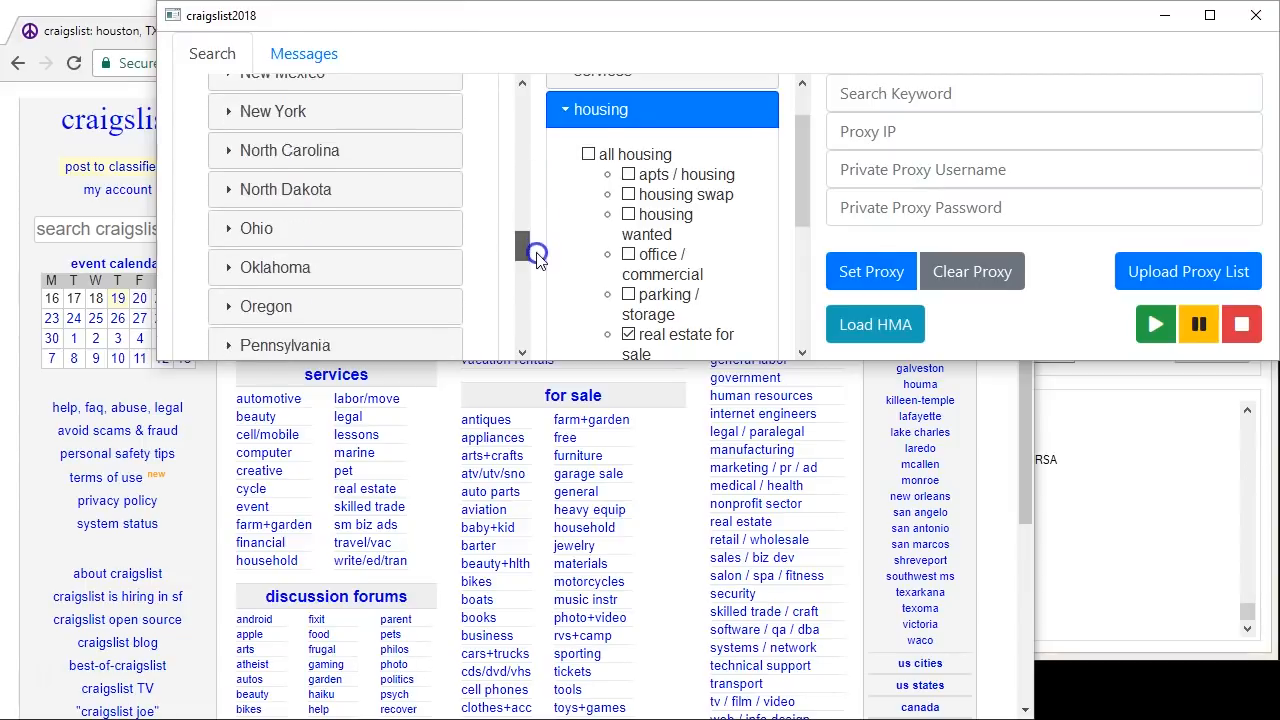
click(228, 234)
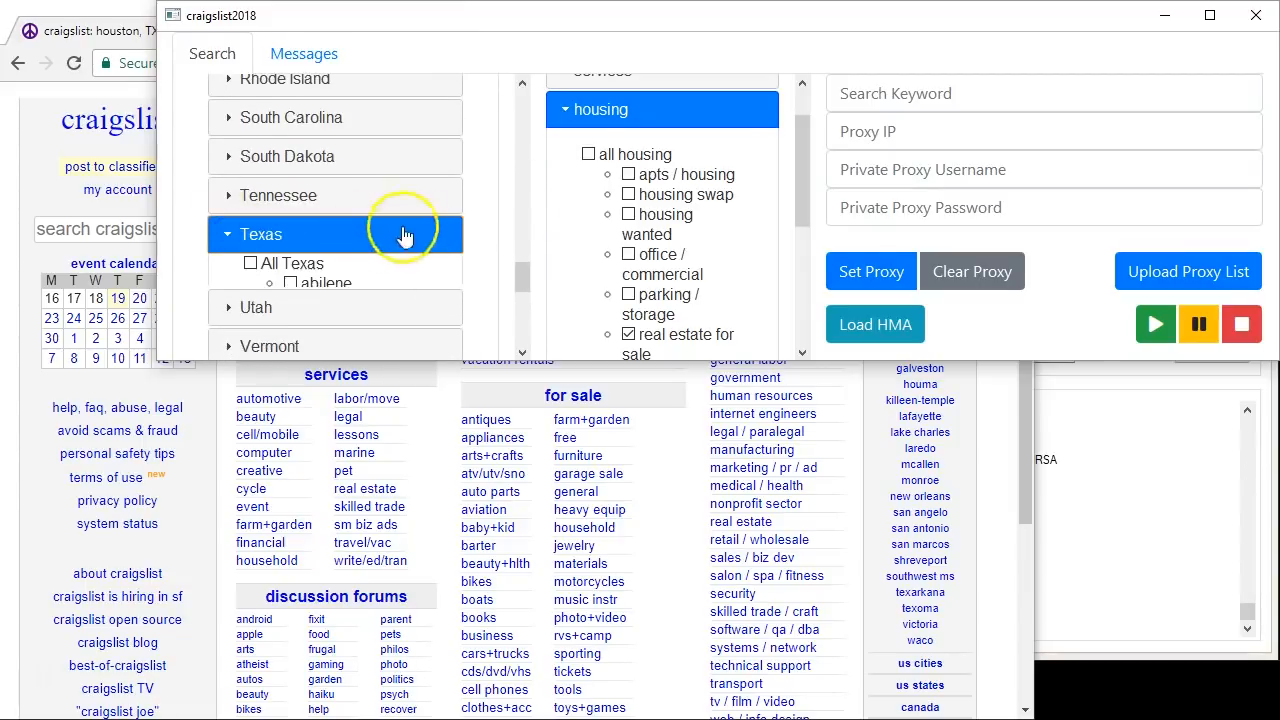
drag(519, 234, 515, 263)
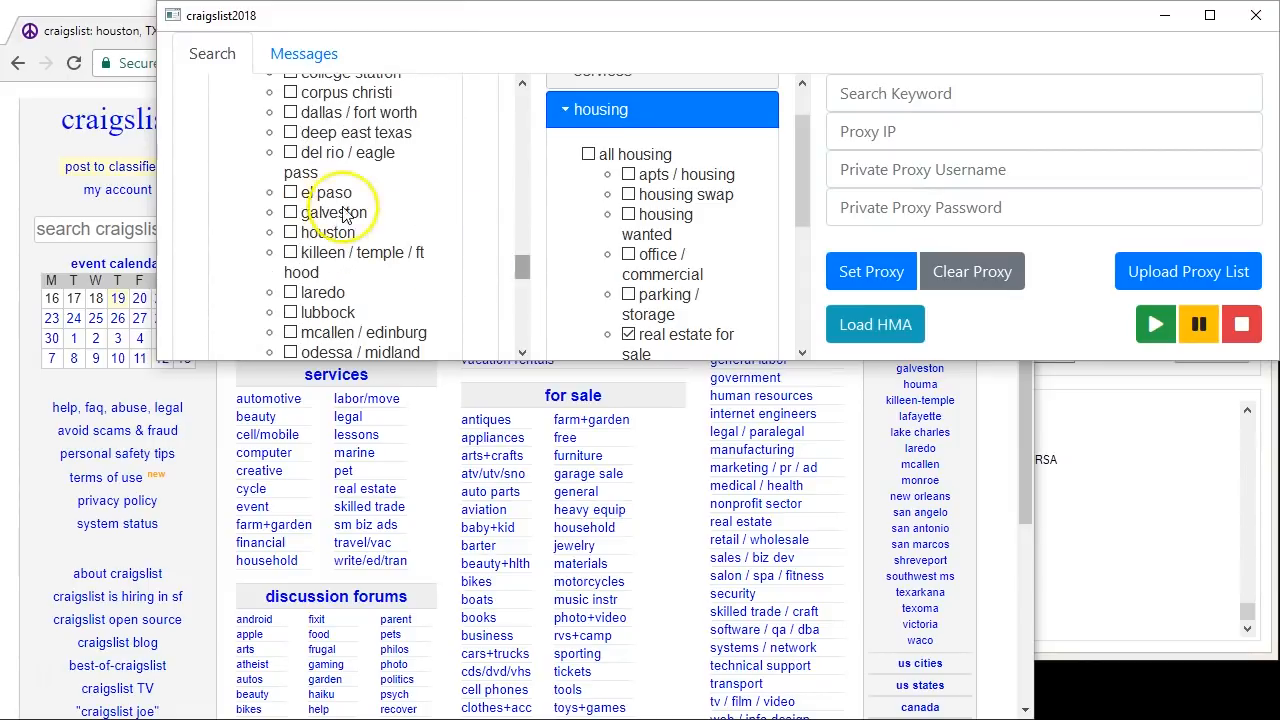
click(290, 234)
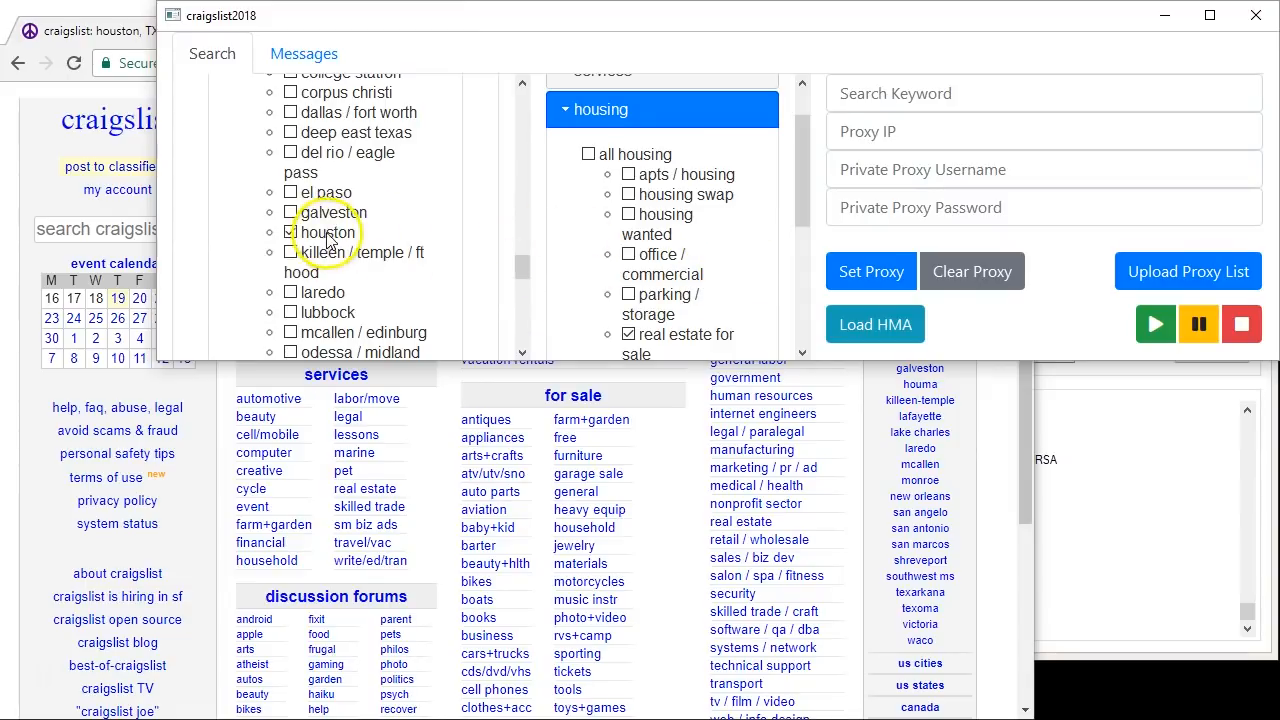
Set the search keyword to "foreclosure"
click(884, 96)
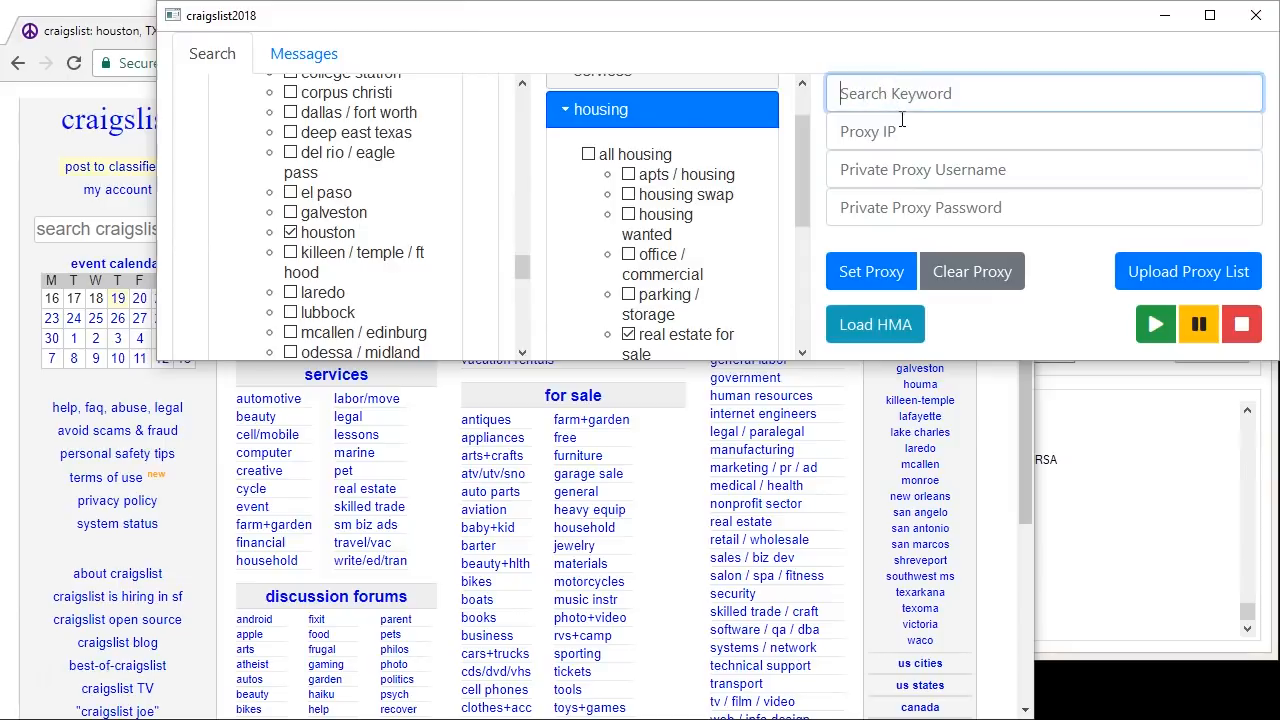
text(foreclosure)
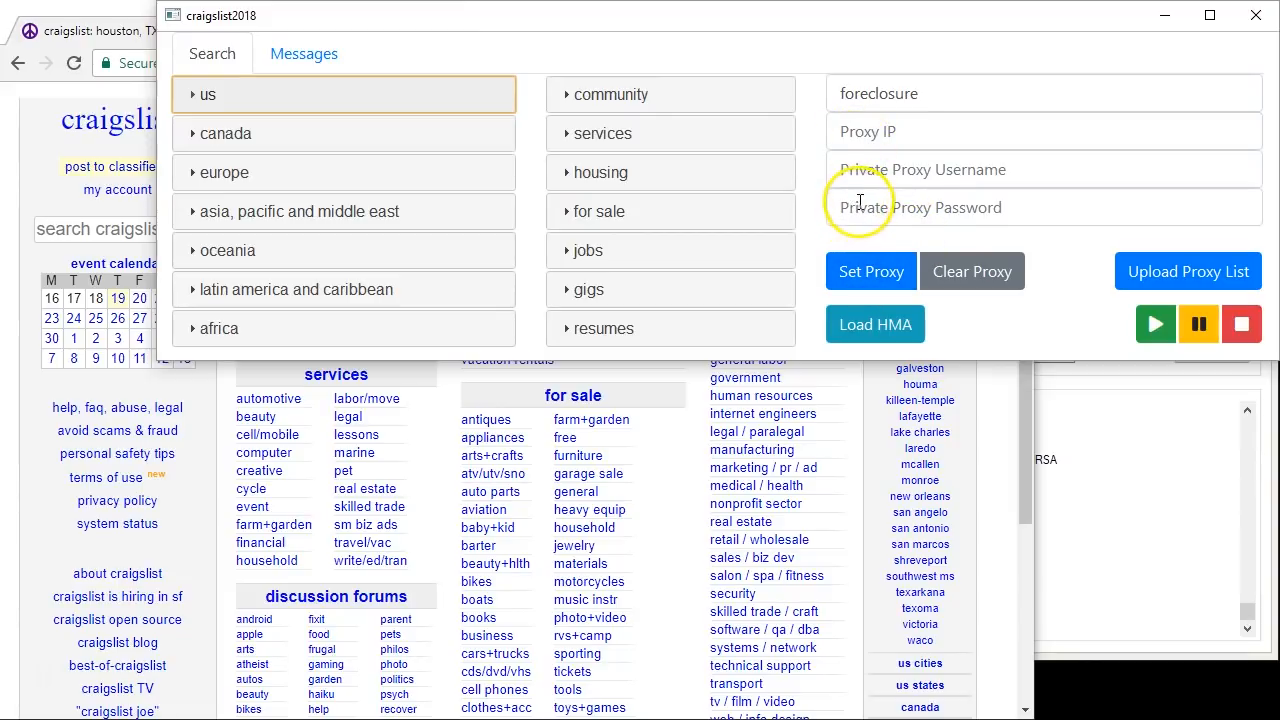
Open the file chooser for uploading a proxy list and cancel it without choosing a file
click(1197, 277)
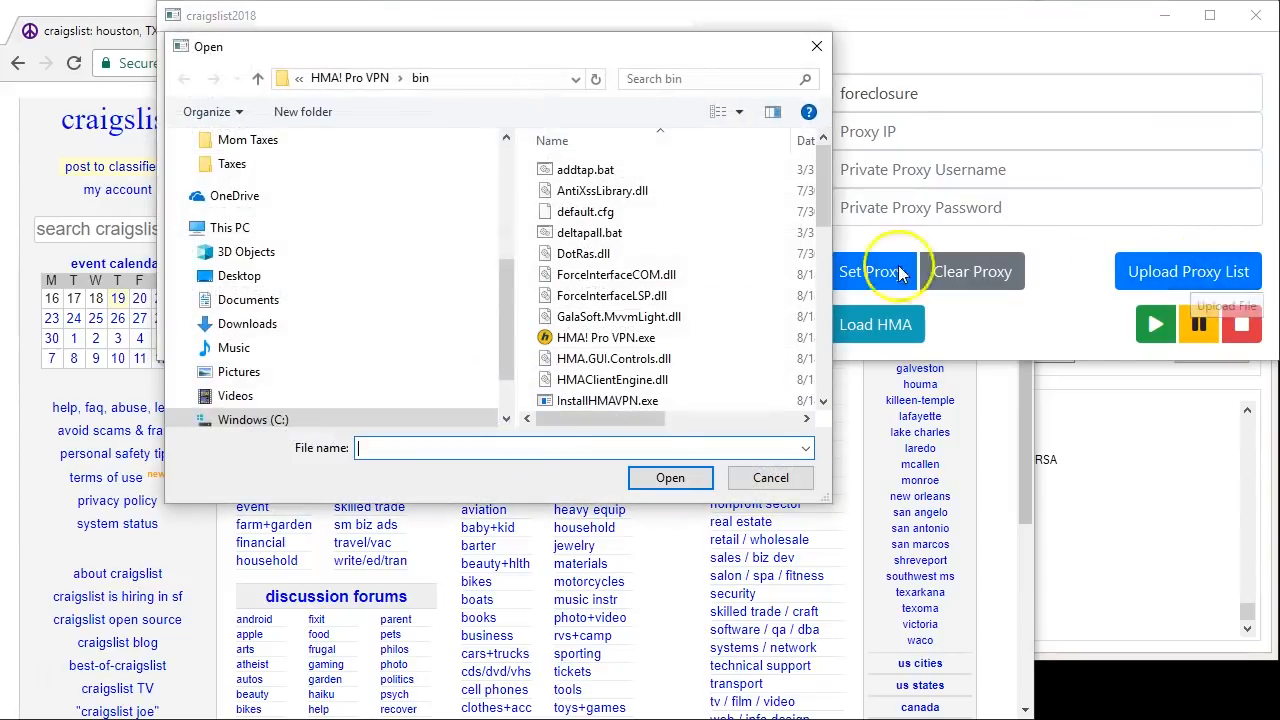
click(760, 478)
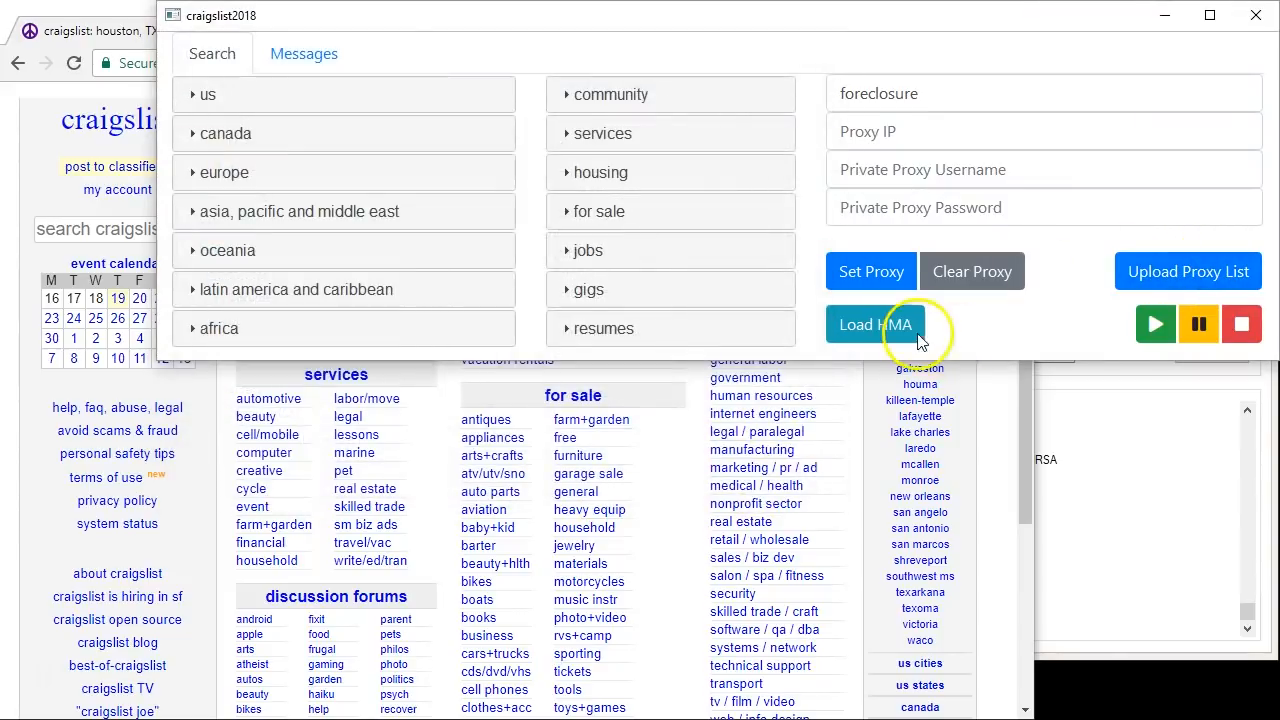
Load the HMA program by choosing HMA! Pro VPN.exe from the HMA! Pro VPN bin folder in Program Files (x86) on drive C
click(866, 338)
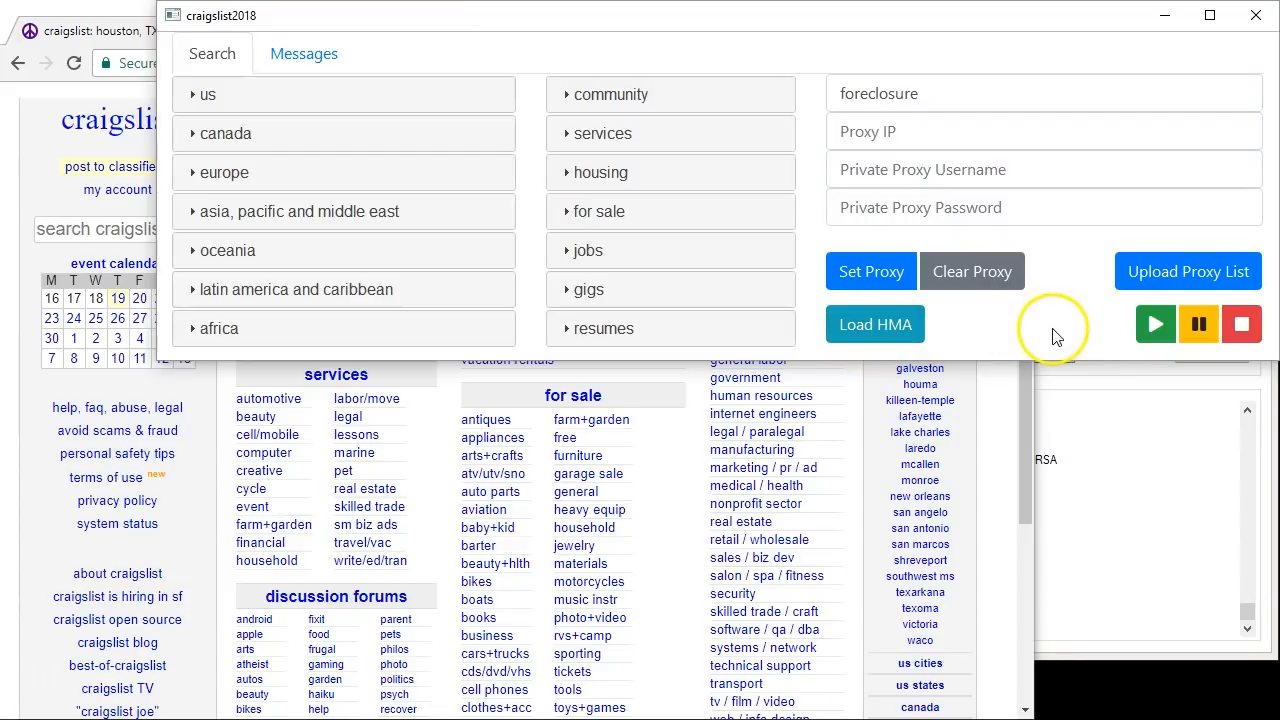
click(879, 336)
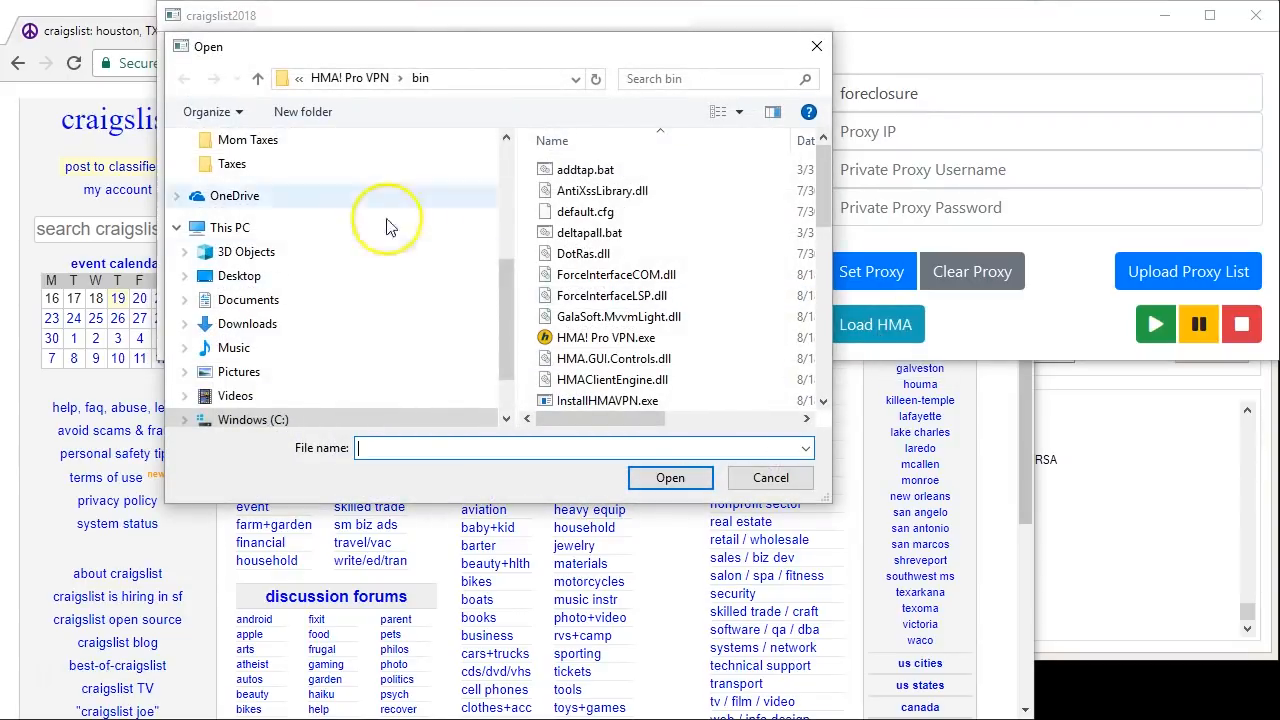
drag(502, 294, 503, 169)
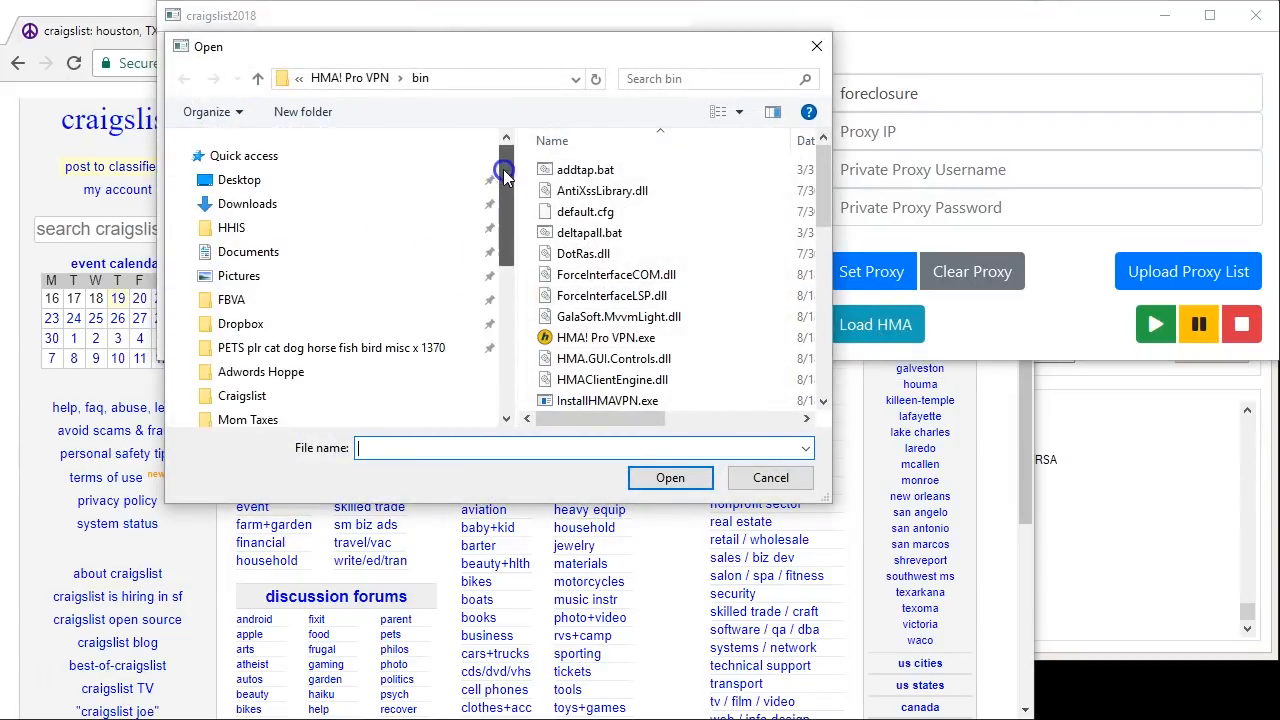
scroll(330, 197, down, 5)
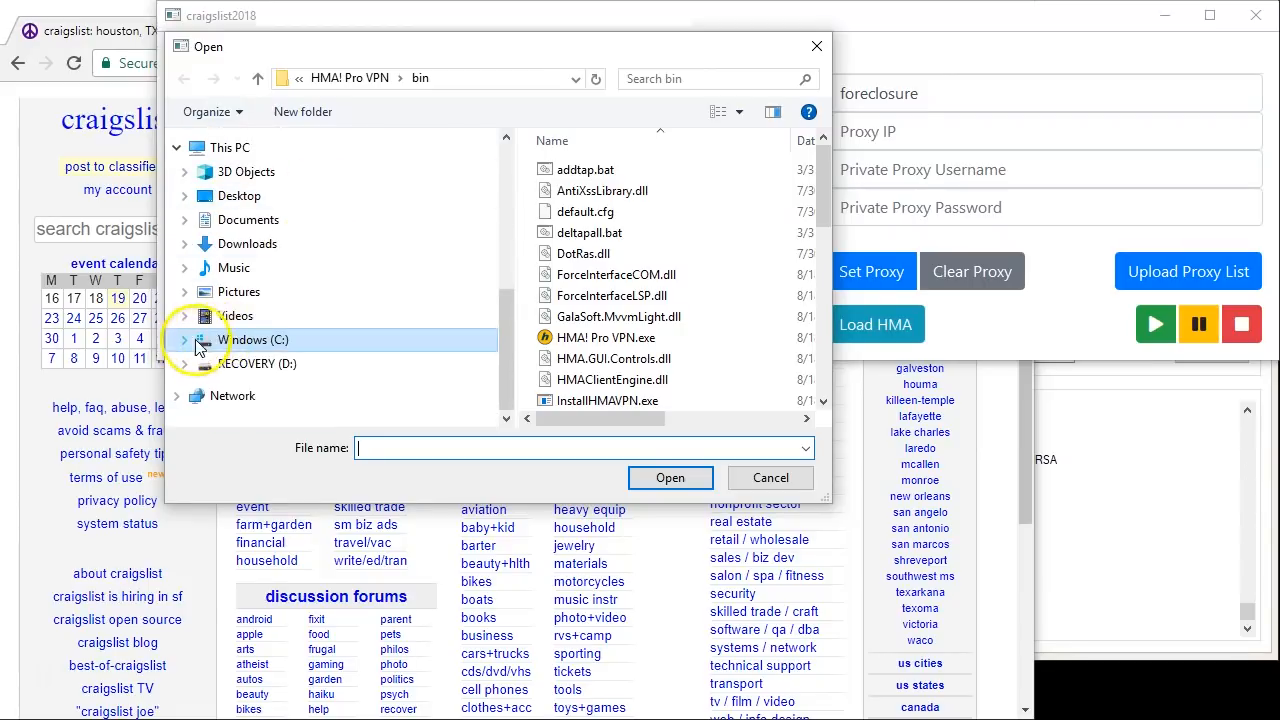
click(276, 340)
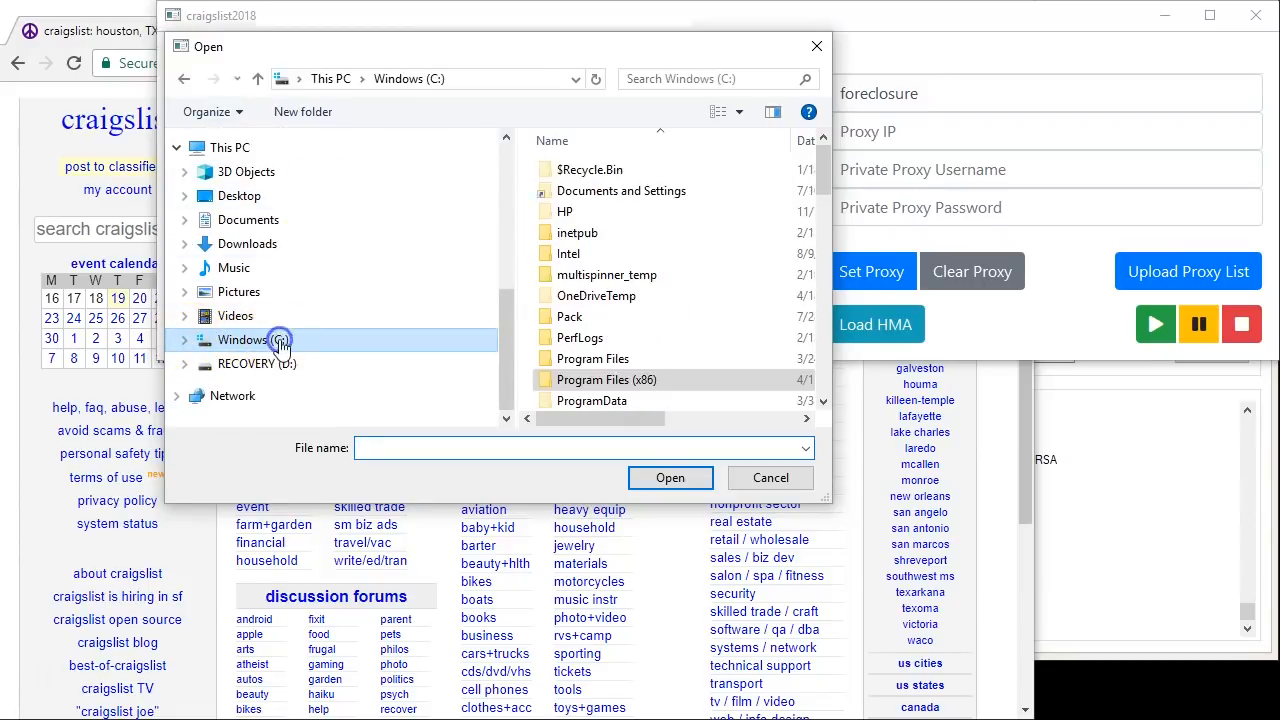
double_click(566, 382)
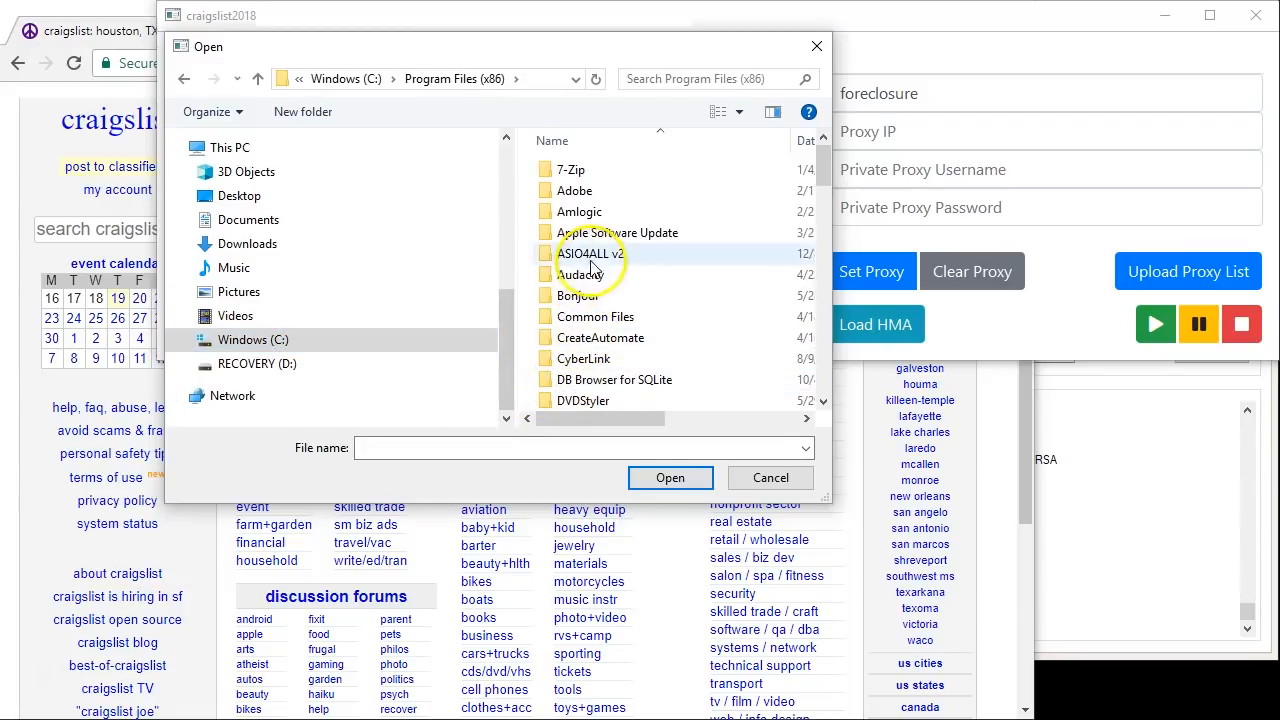
scroll(600, 330, down, 1)
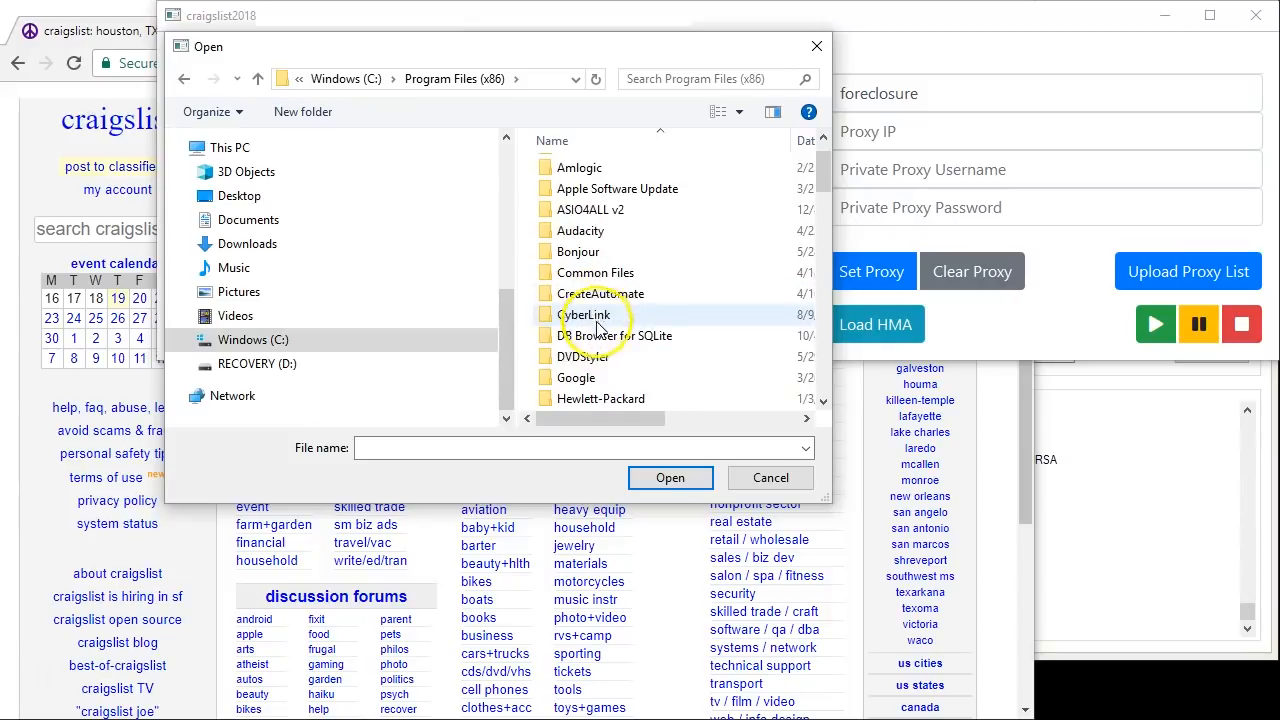
scroll(597, 328, down, 2)
click(590, 292)
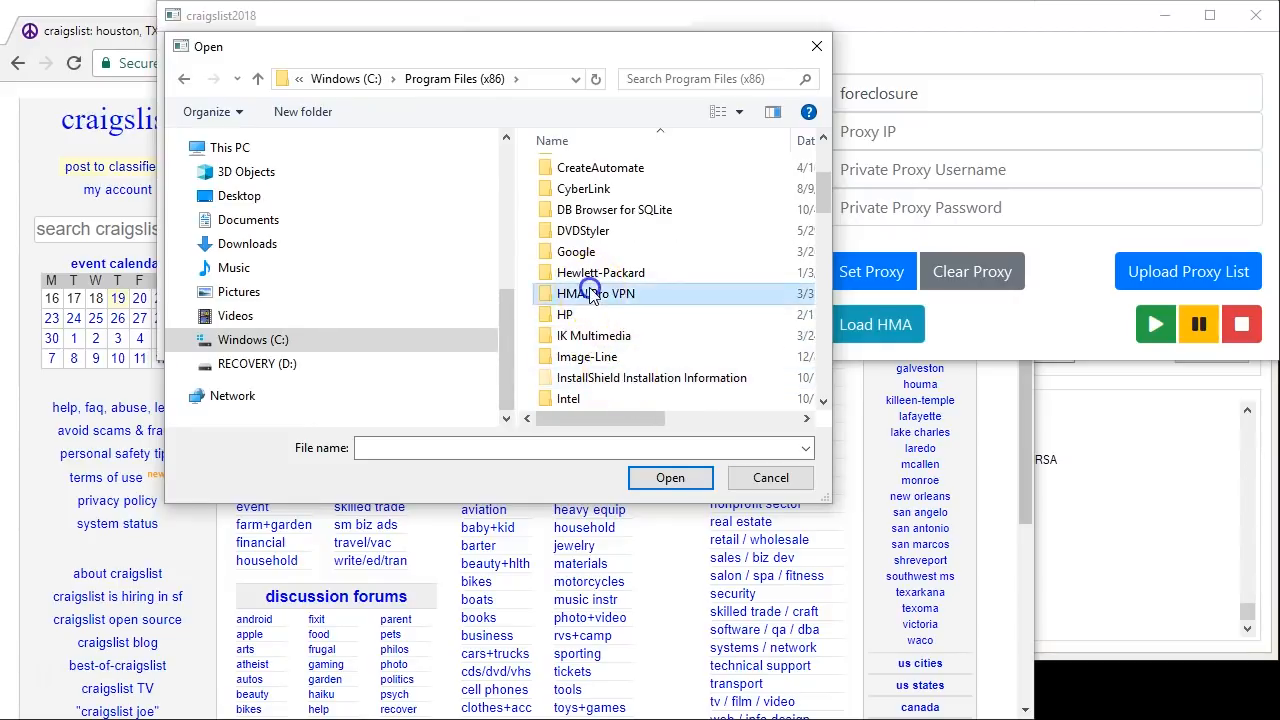
double_click(563, 171)
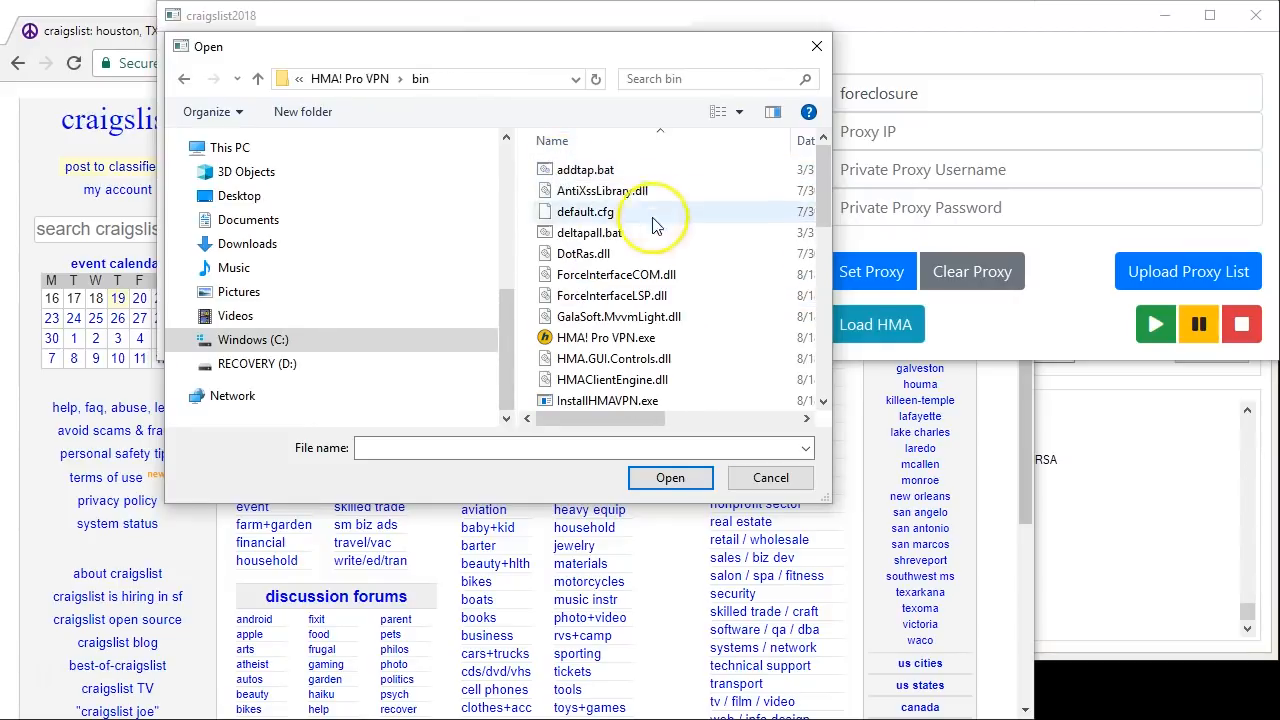
double_click(606, 338)
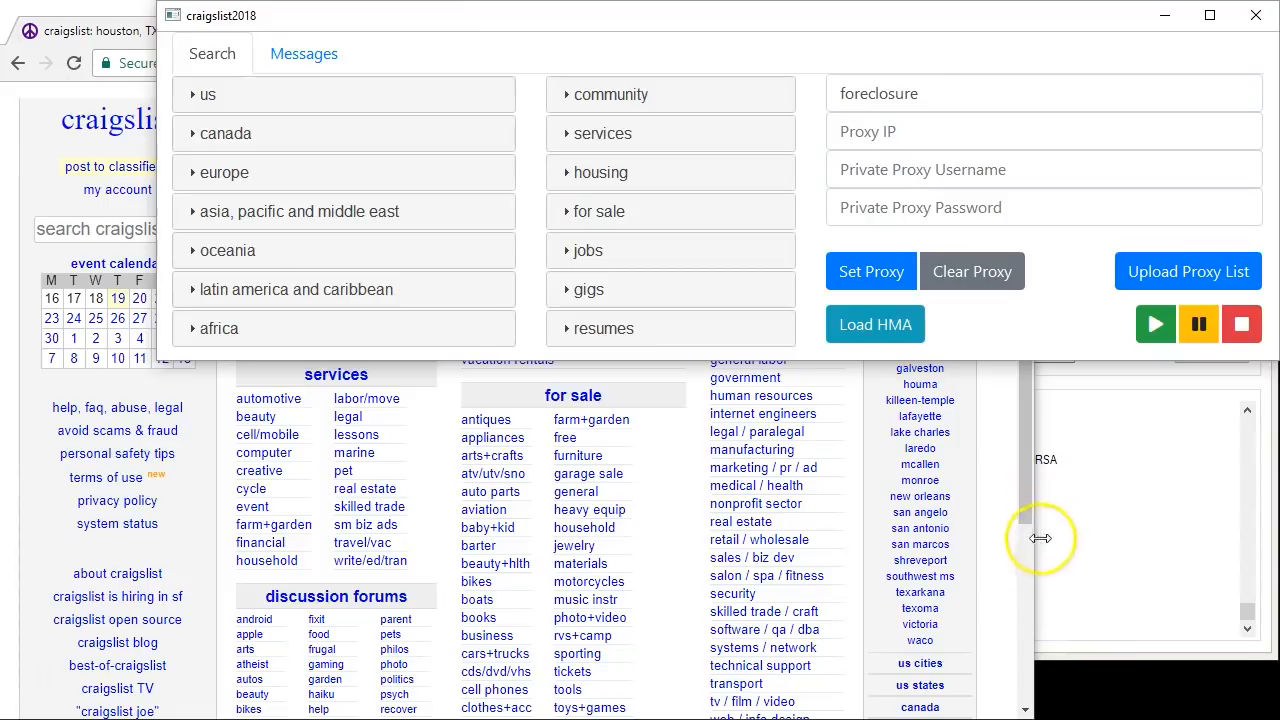
Bring HMA! Pro VPN to the front, connect to the VPN and minimize its window
click(1021, 465)
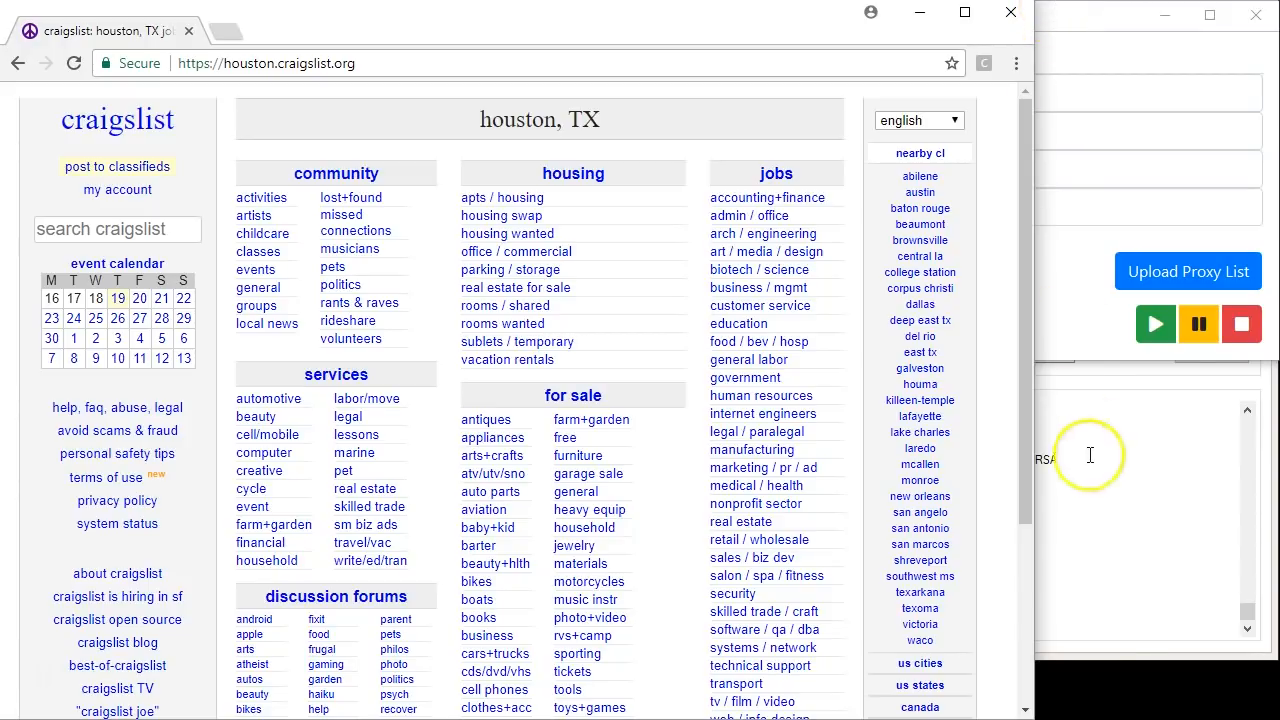
click(1141, 648)
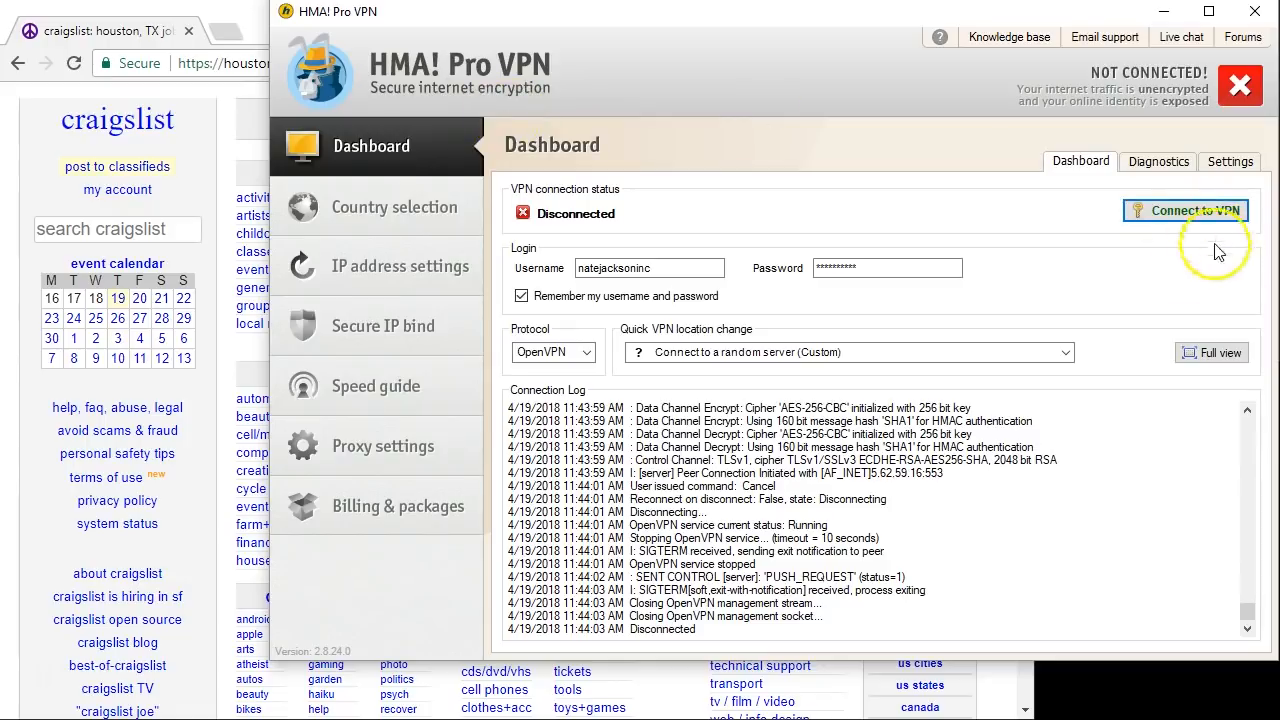
click(1190, 213)
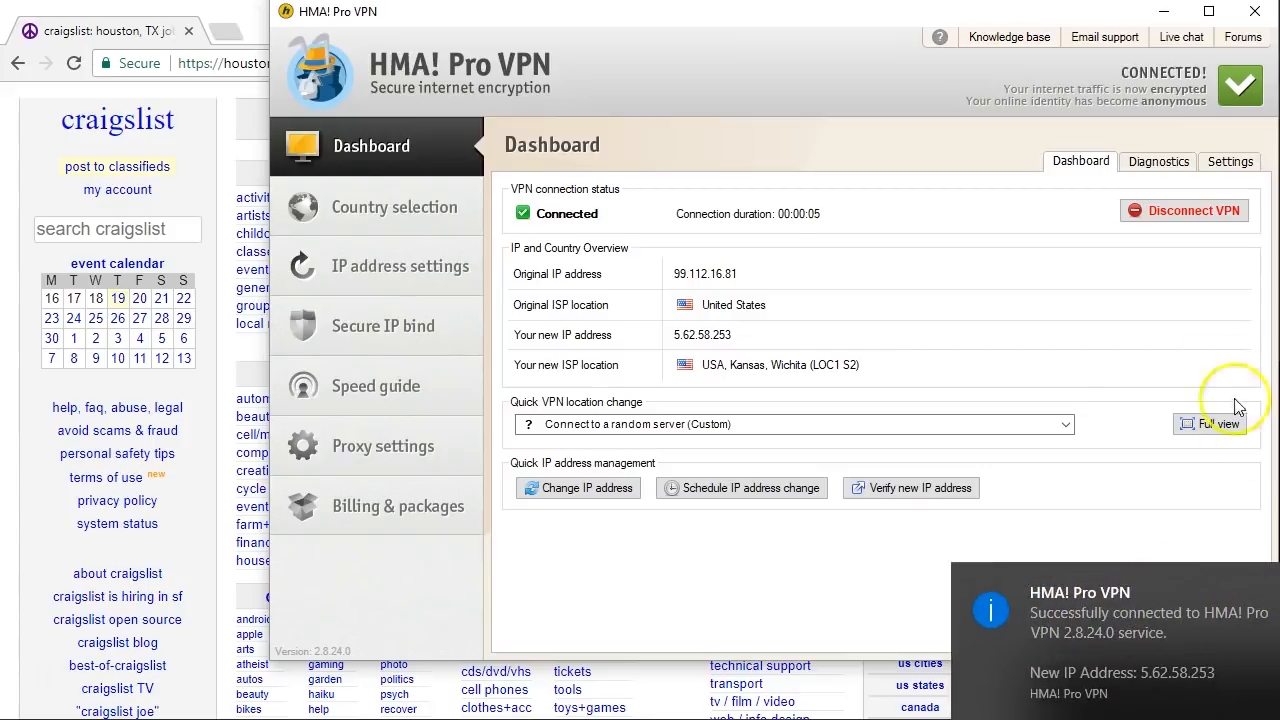
click(1167, 17)
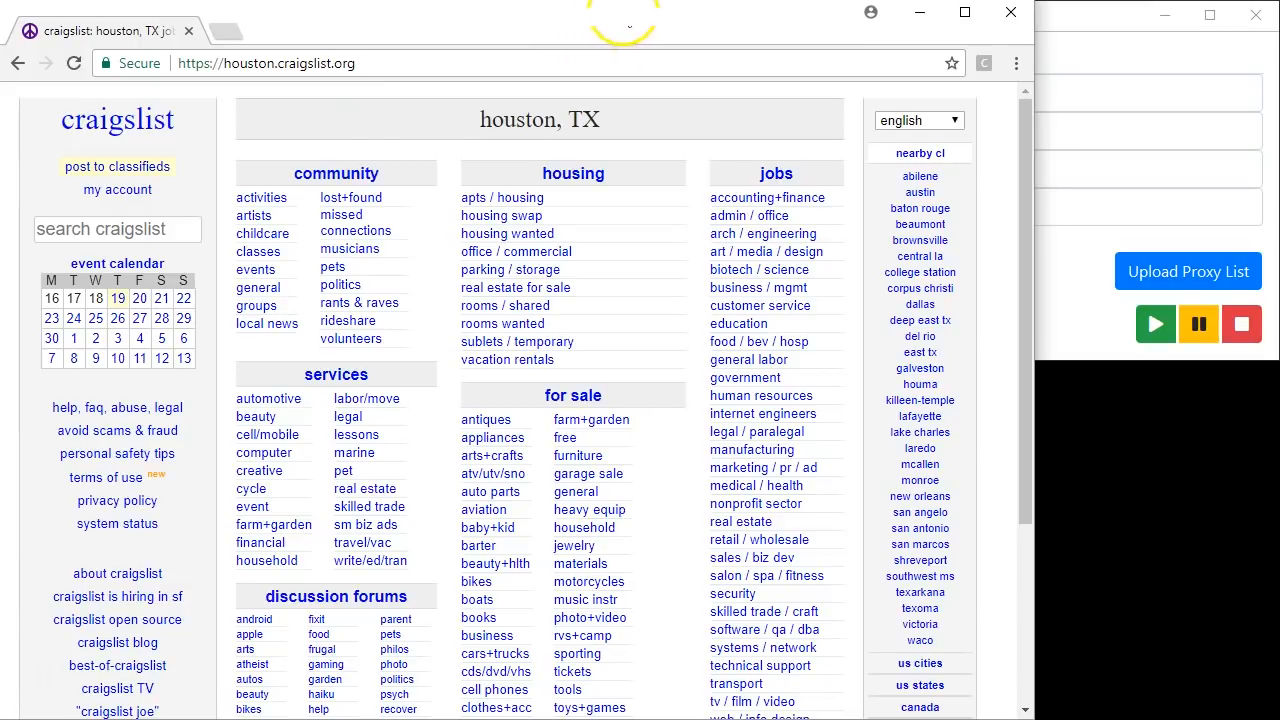
Delete foreclosure.csv from the CraigslistScraper > SearchResults > houston > real-estate-for-sale folder in Documents using File Explorer
click(1073, 23)
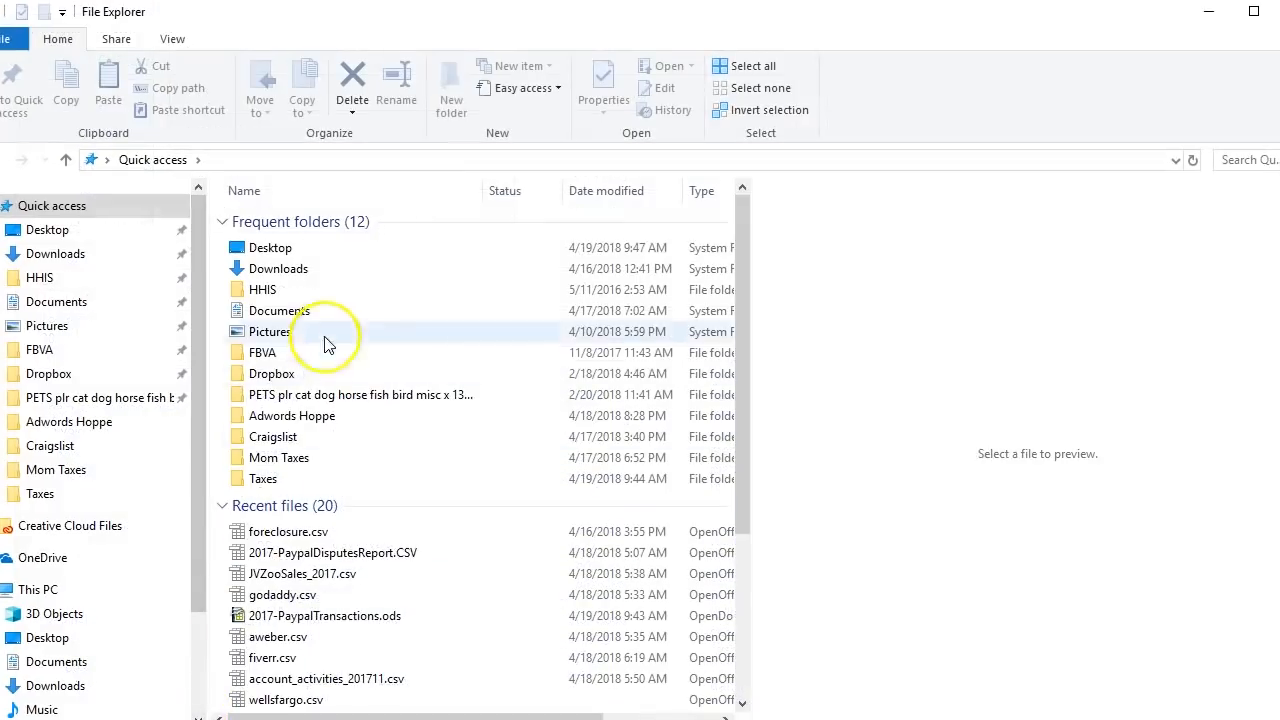
click(69, 421)
click(82, 313)
scroll(335, 348, up, 7)
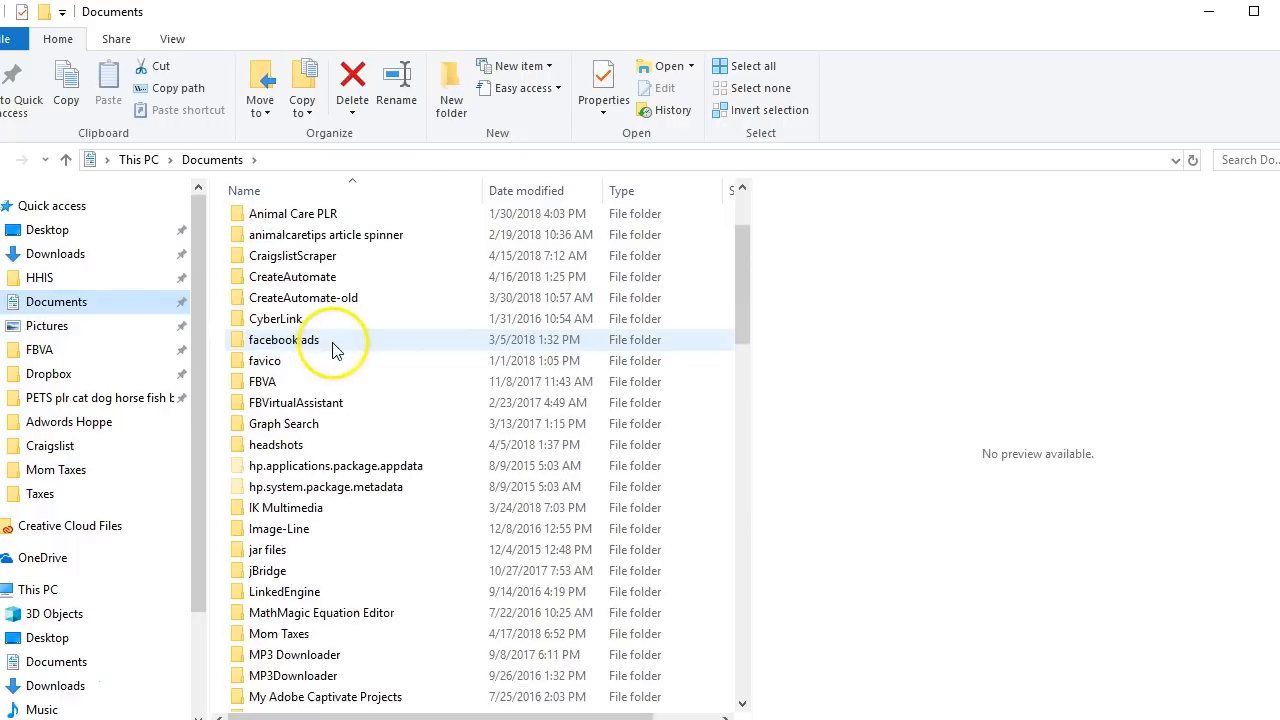
double_click(285, 388)
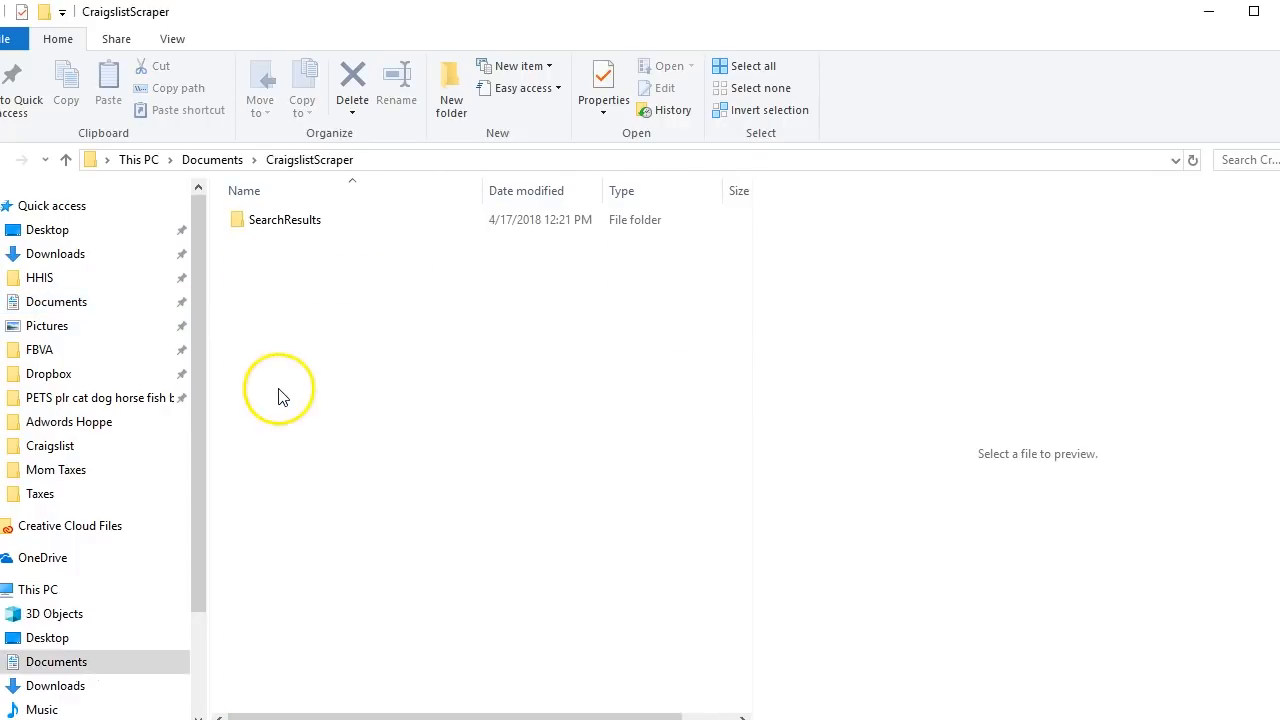
double_click(284, 222)
double_click(272, 262)
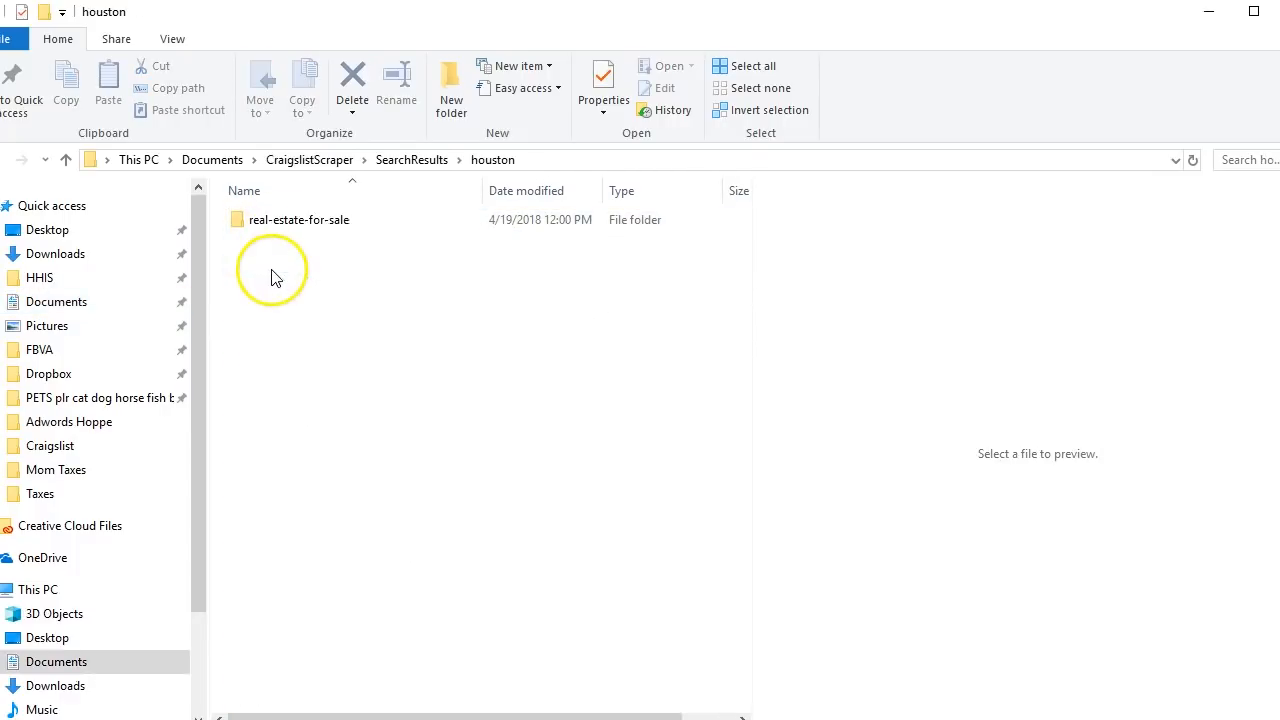
double_click(293, 229)
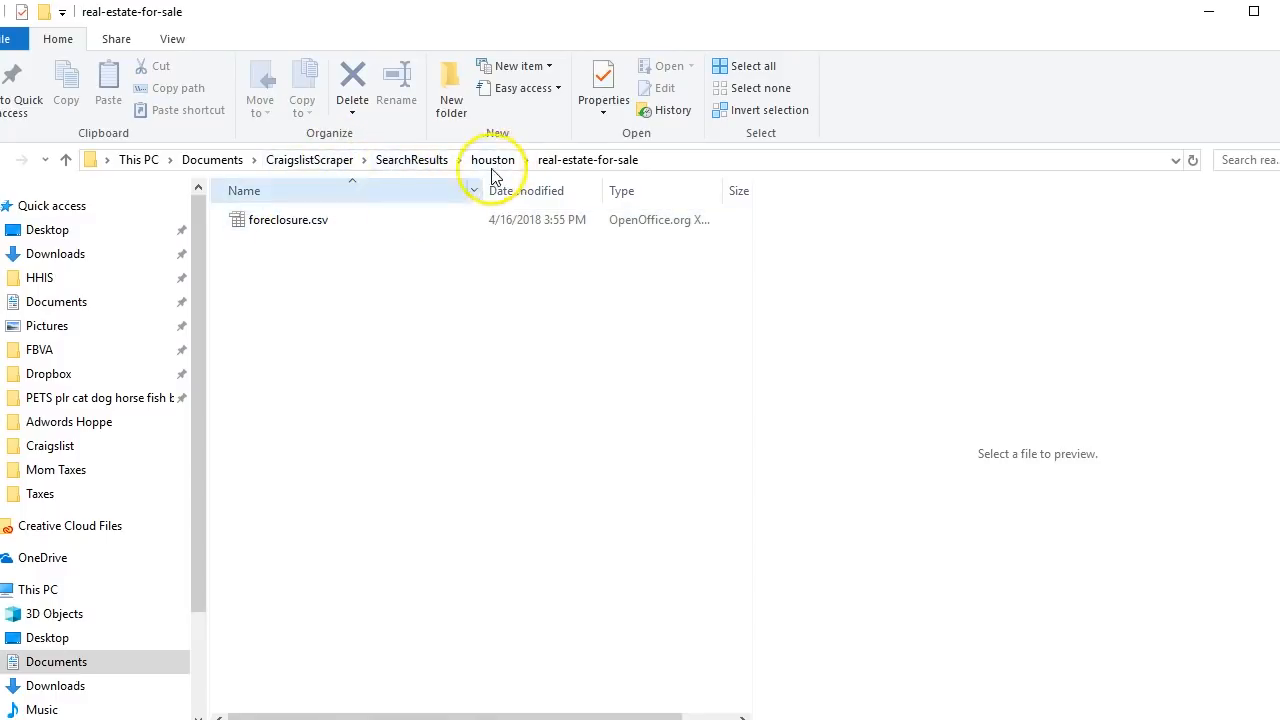
click(287, 219)
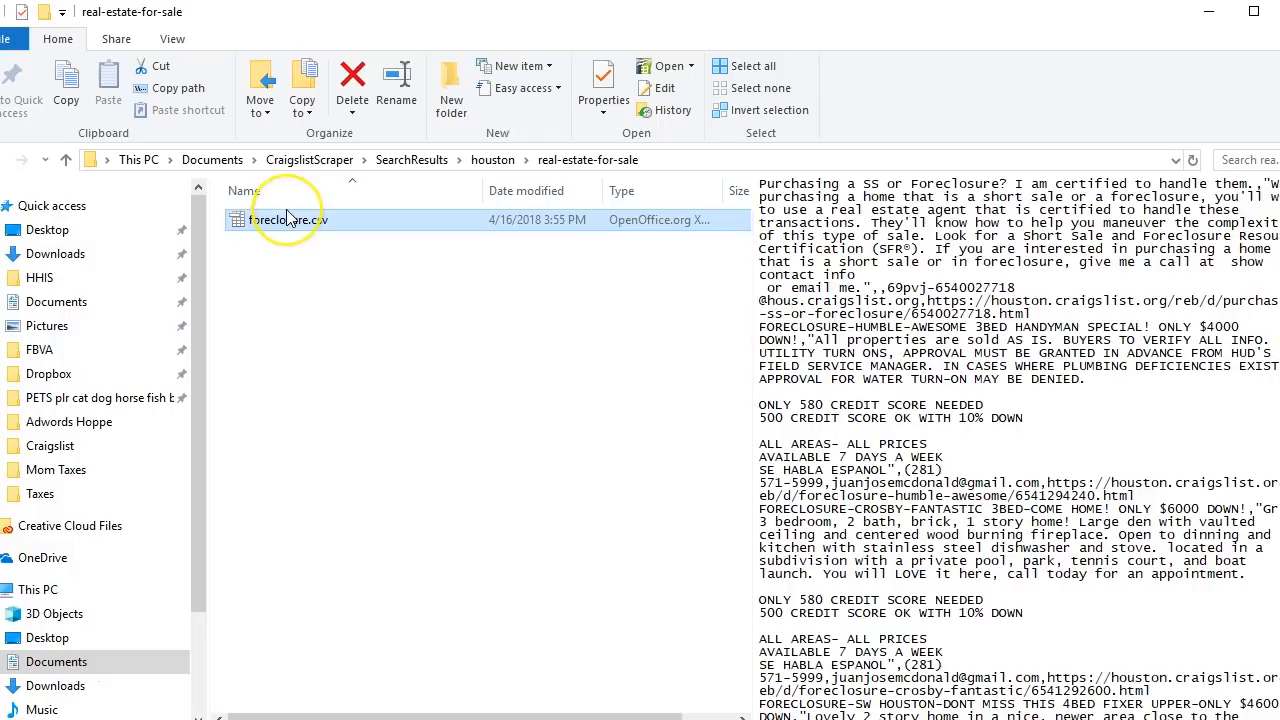
key(Delete)
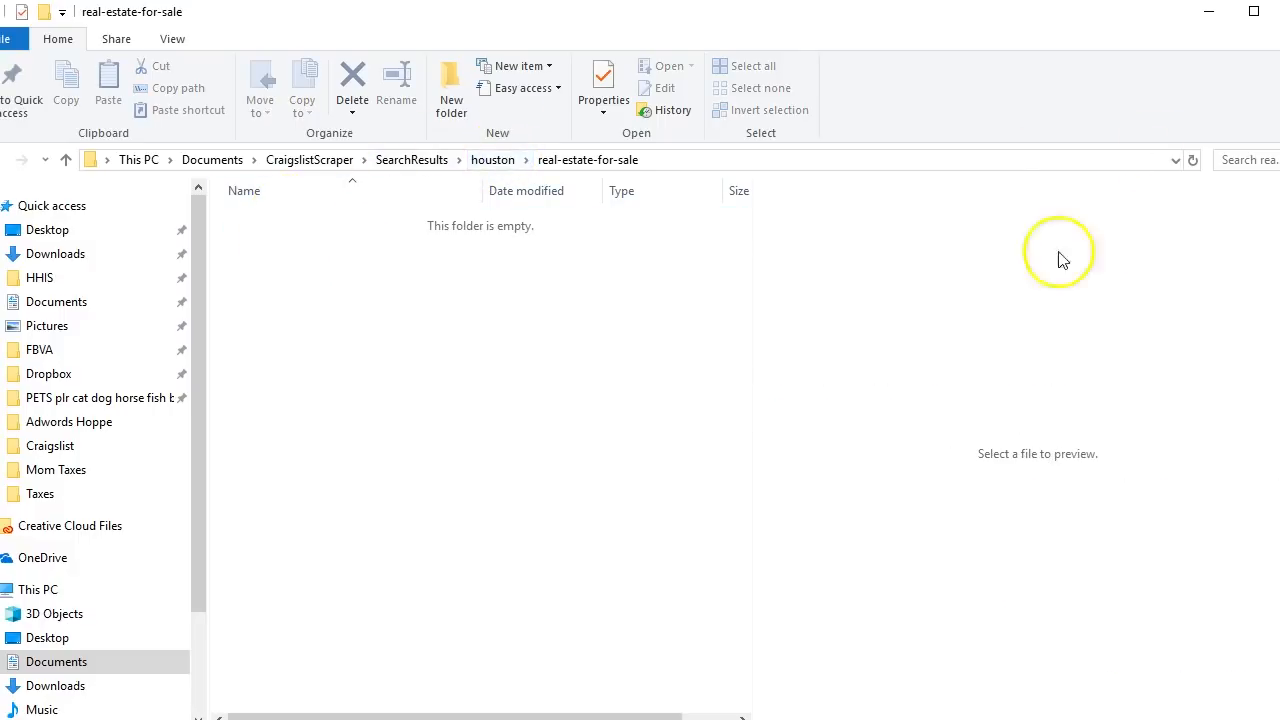
Switch back to craigslist2018, start the scraping run and bring its browser window to the front
key(alt+Tab)
key(alt+Tab)
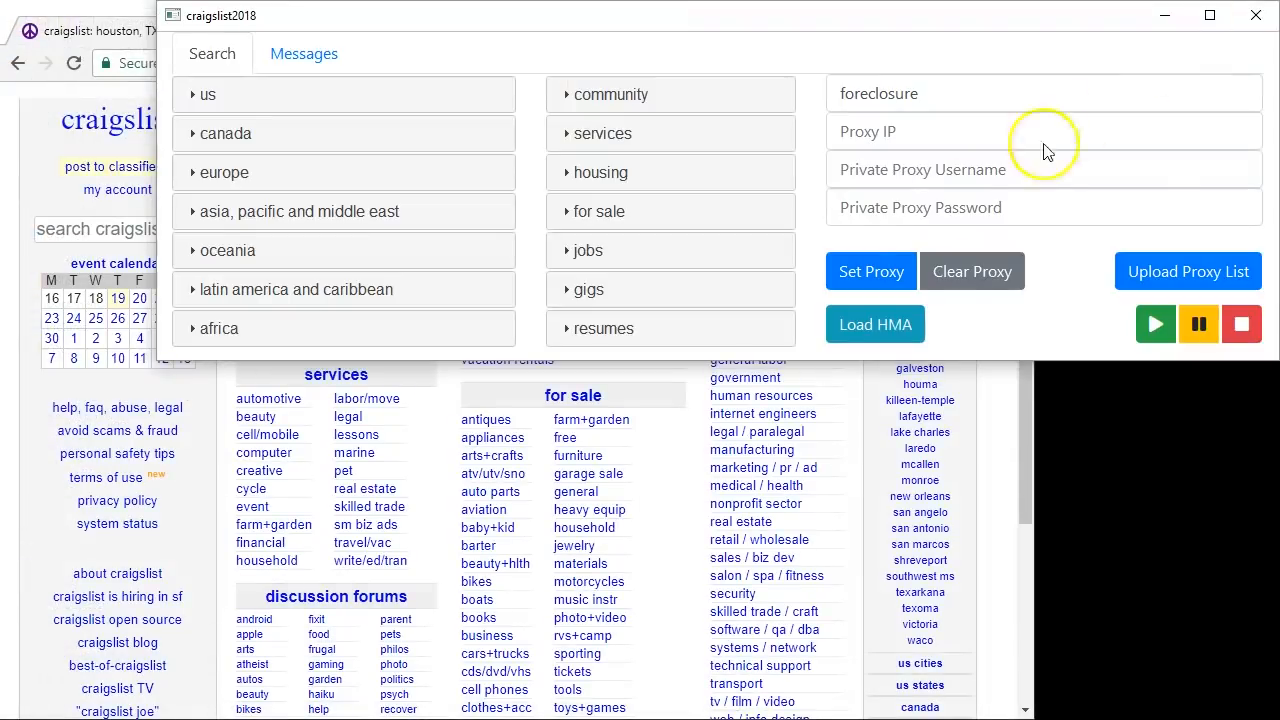
click(1155, 325)
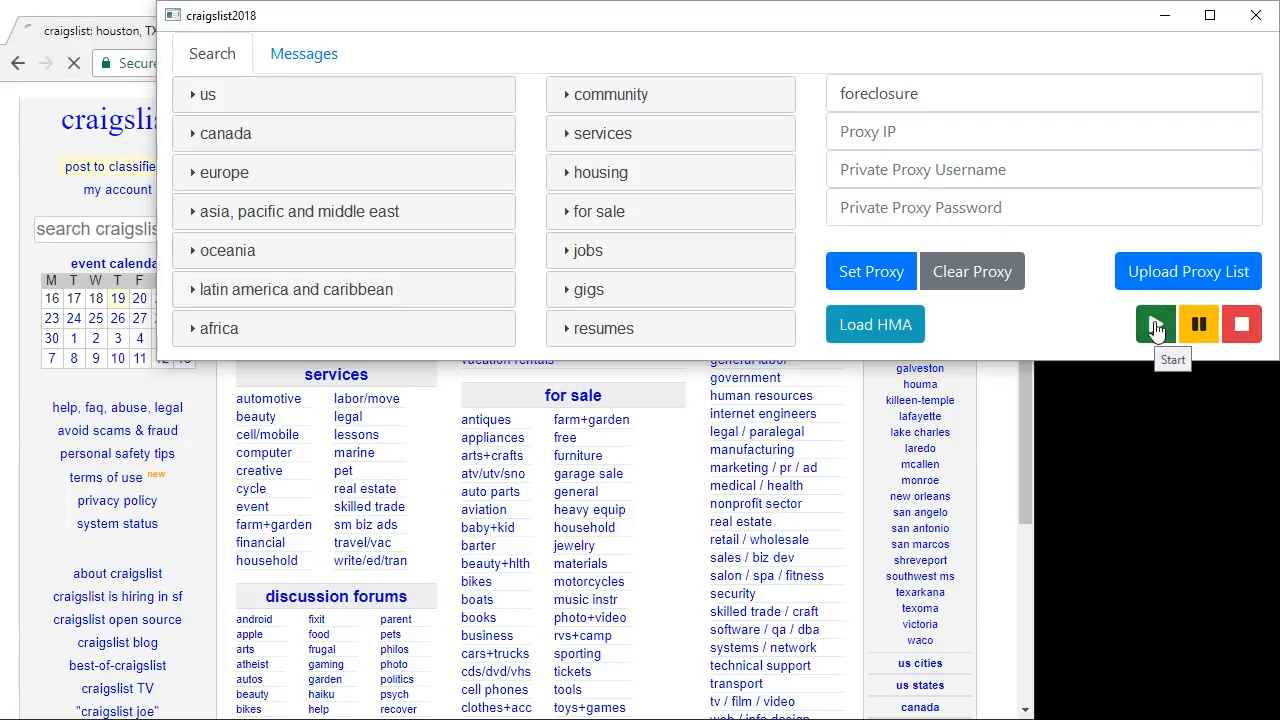
click(70, 20)
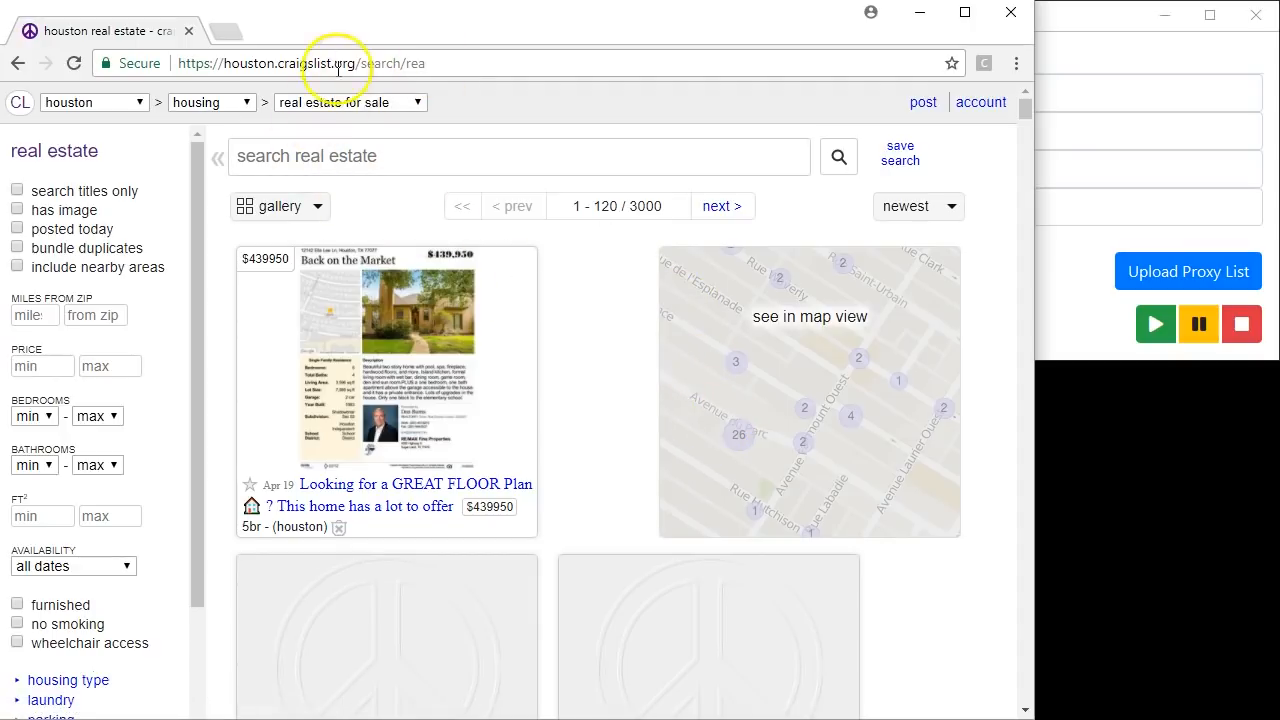
Search the Houston real estate for sale listings on craigslist for "foreclosure"
click(592, 150)
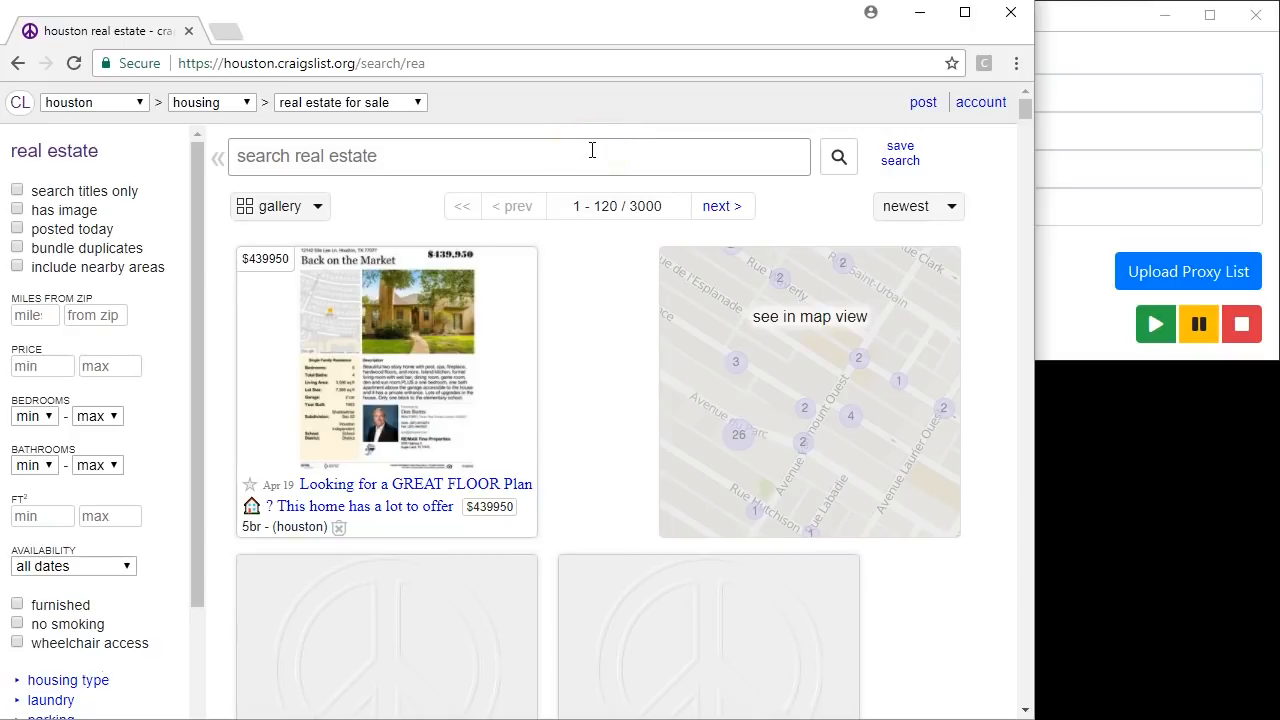
text(foreclosure)
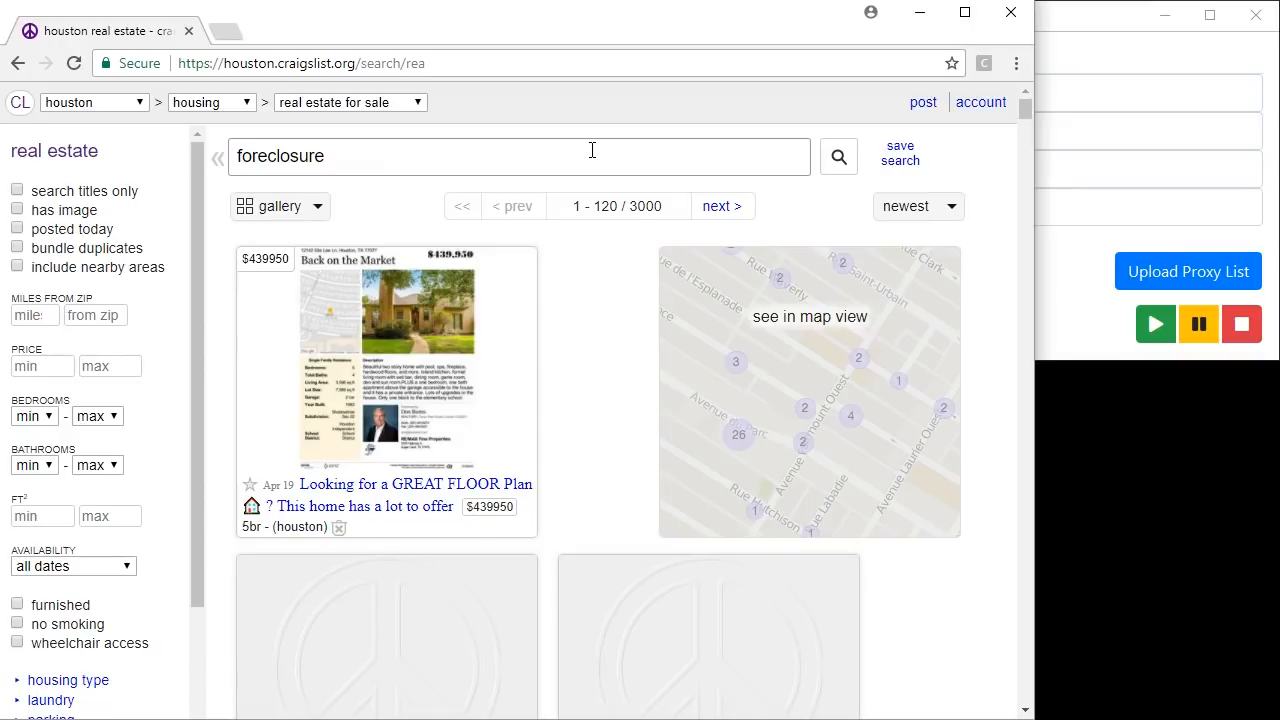
key(Return)
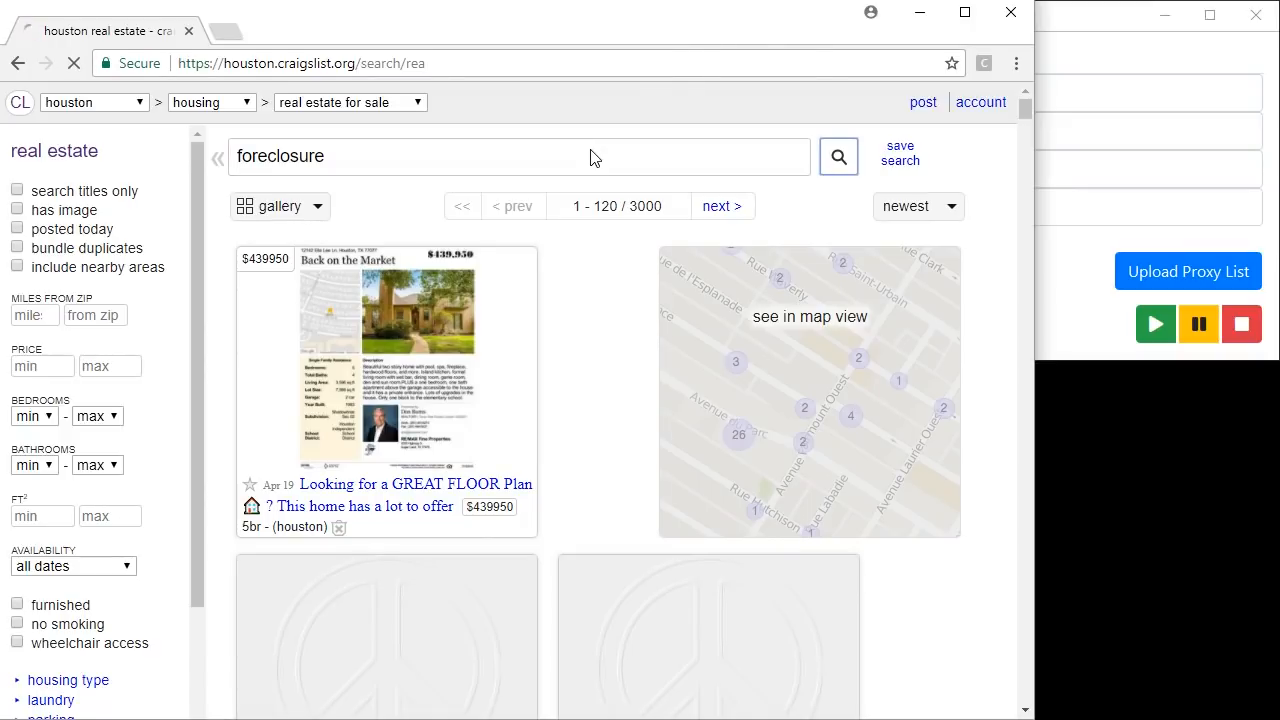
Open Documents > CraigslistScraper > SearchResults > houston > real-estate-for-sale in File Explorer and preview the foreclosure.csv file
click(700, 20)
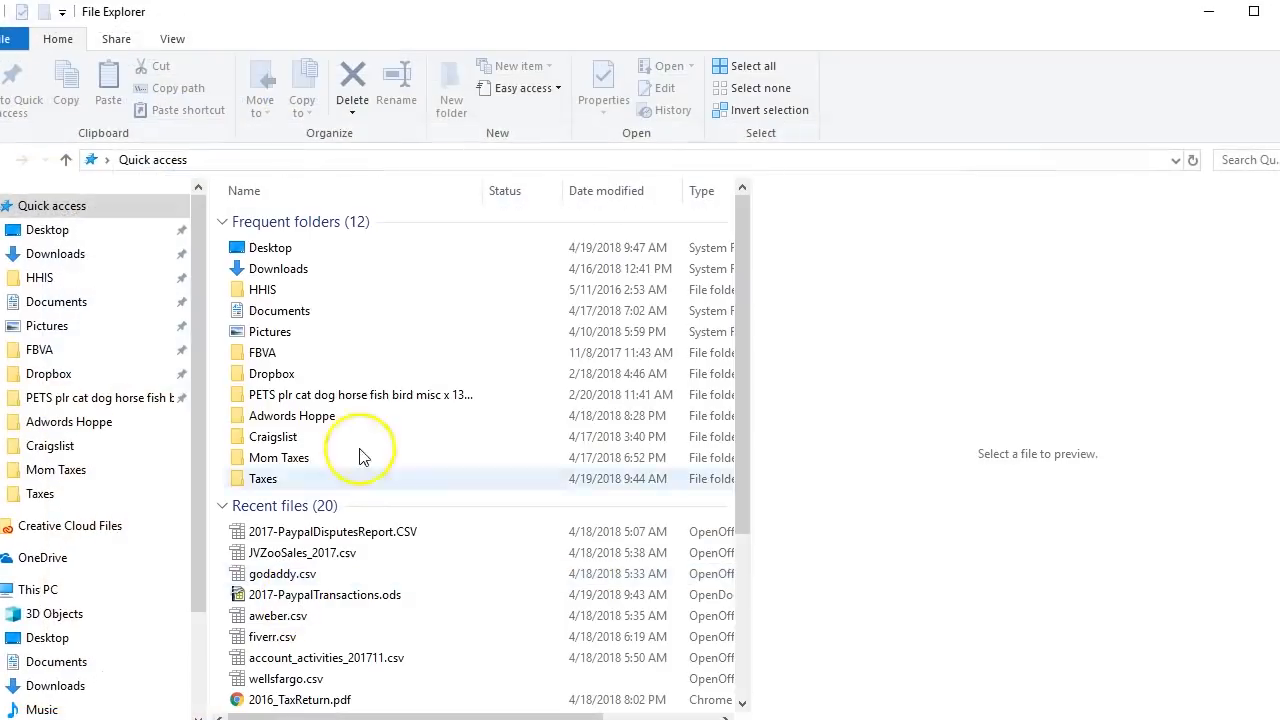
scroll(34, 580, down, 2)
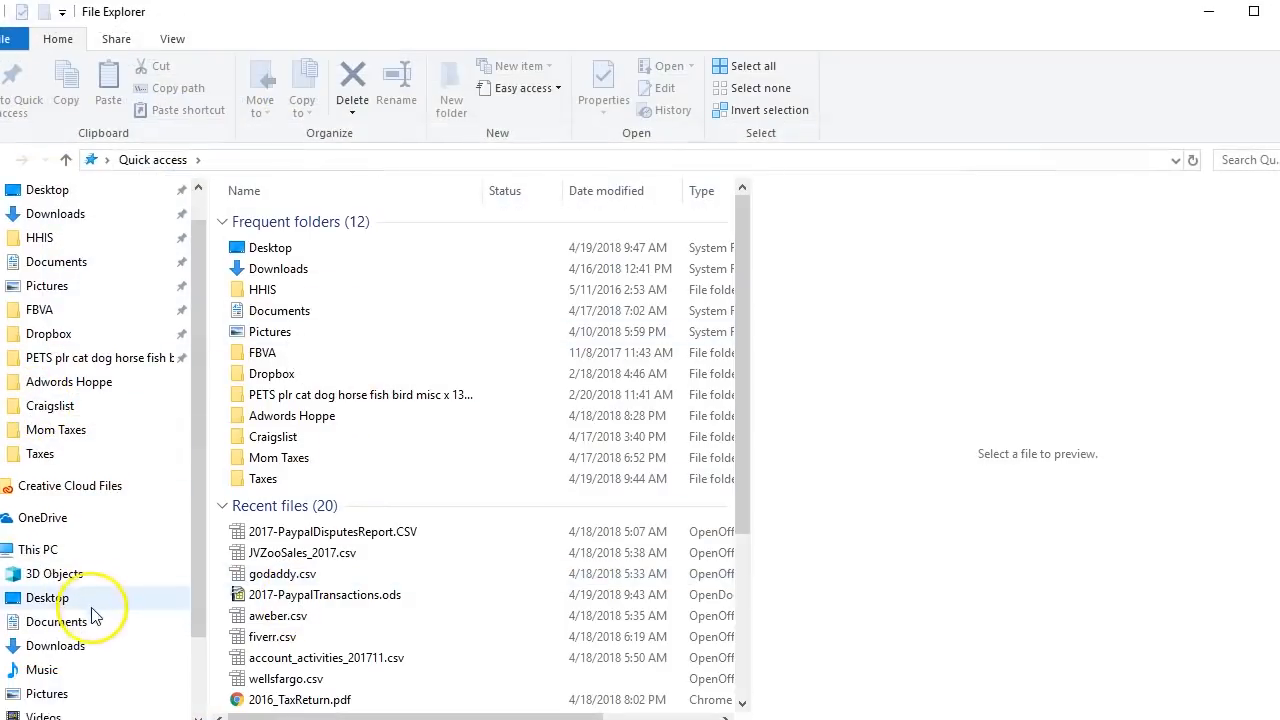
click(85, 583)
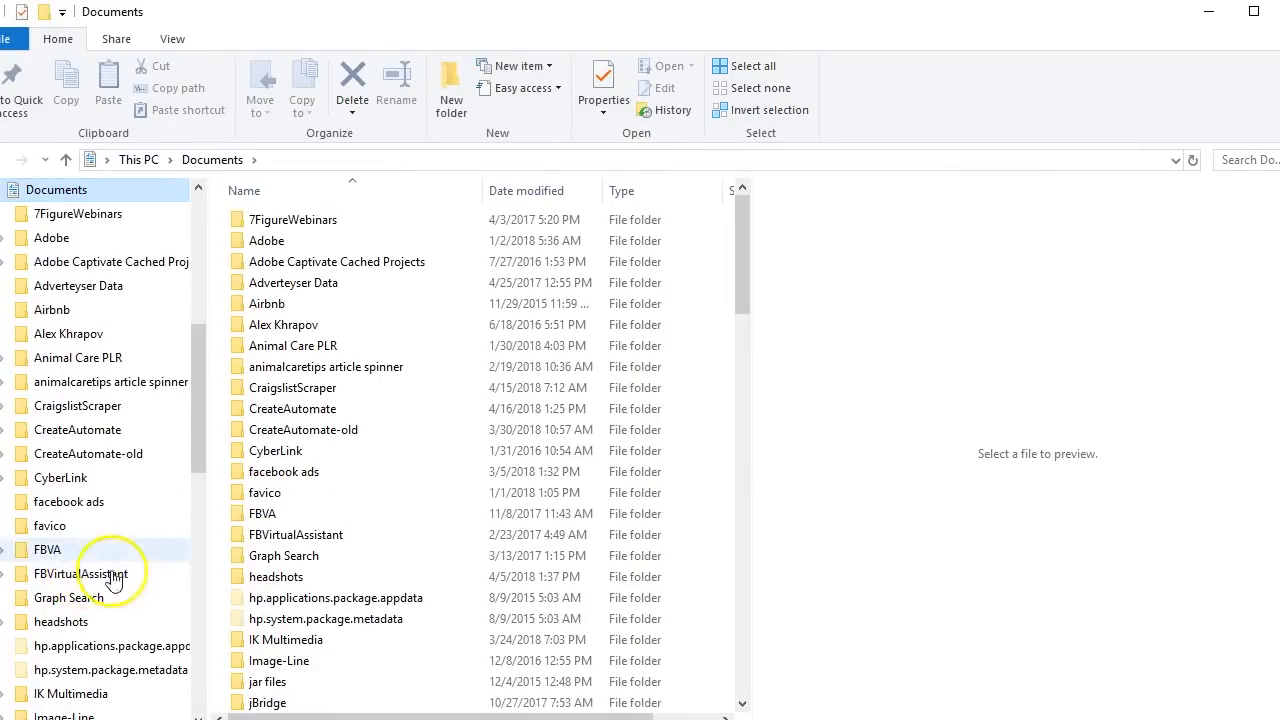
double_click(332, 386)
double_click(297, 228)
double_click(280, 266)
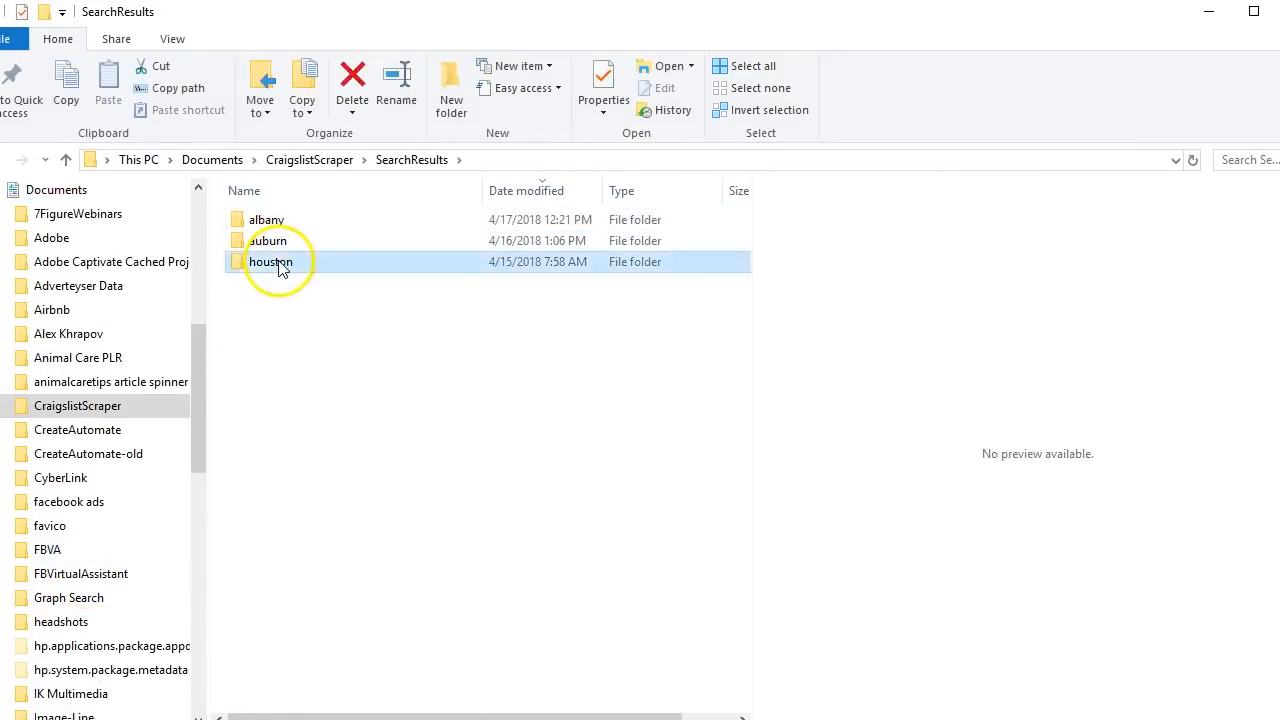
click(297, 228)
double_click(297, 228)
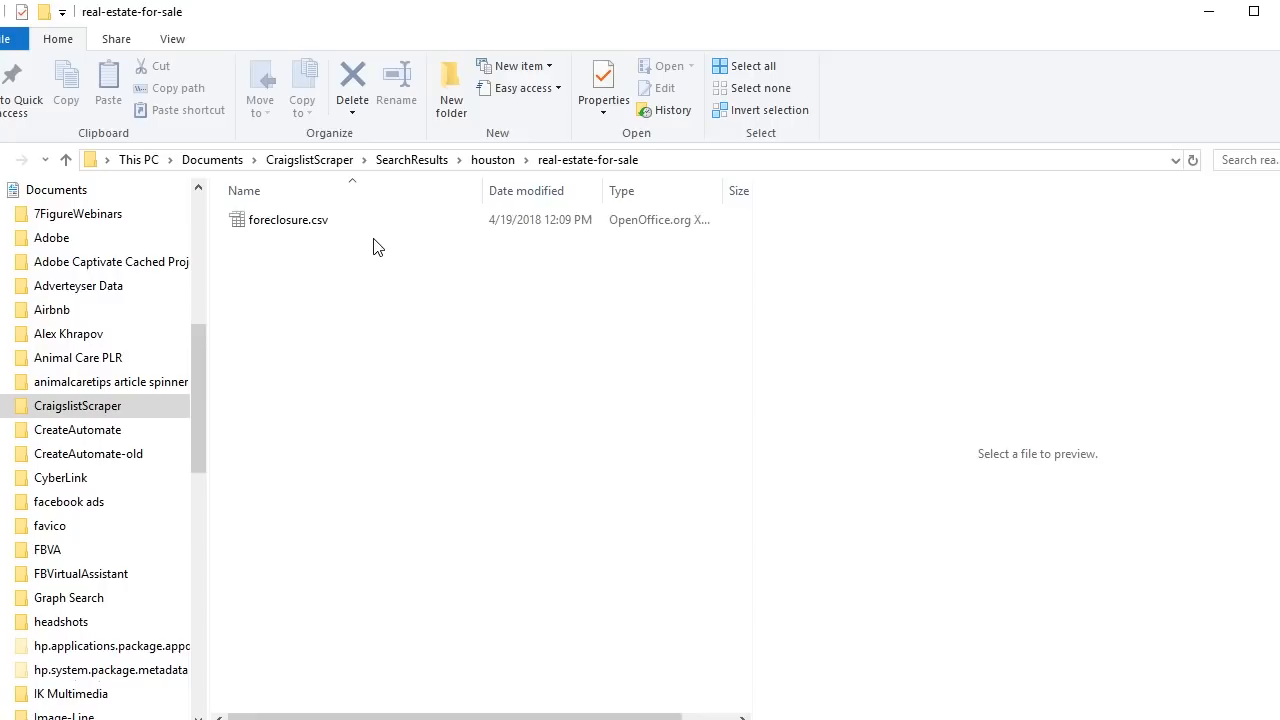
click(251, 225)
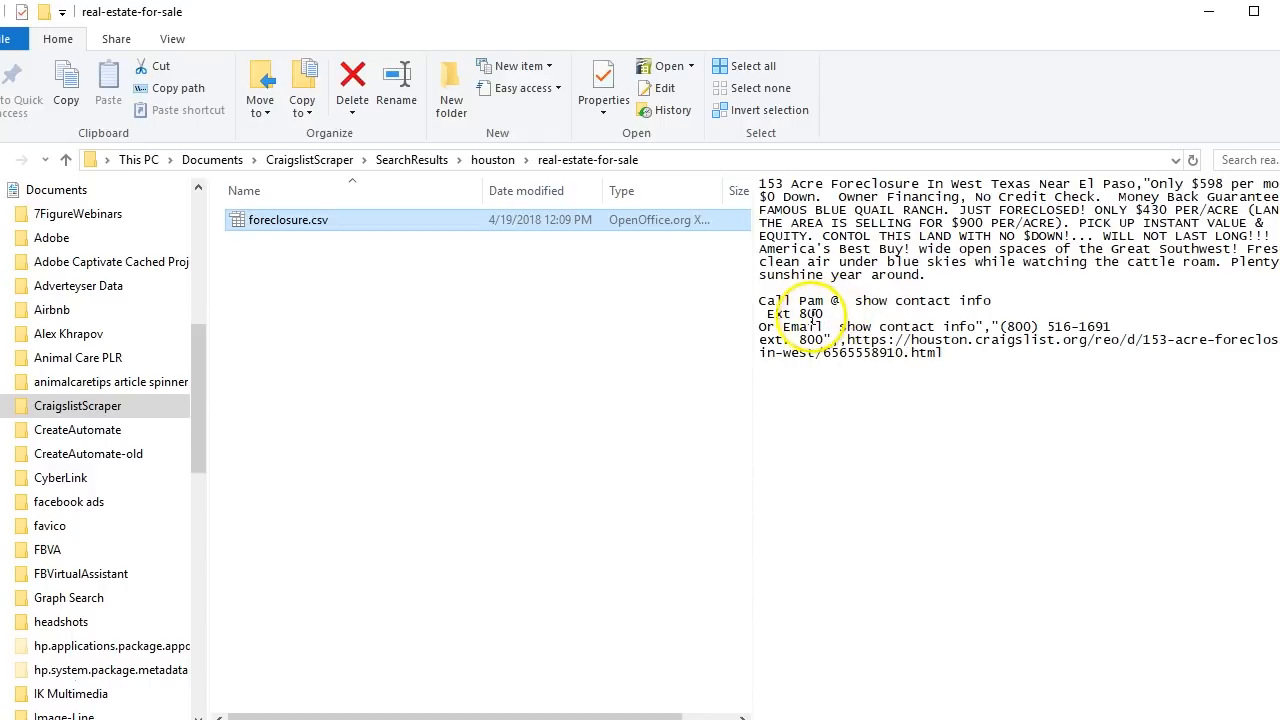
click(1210, 22)
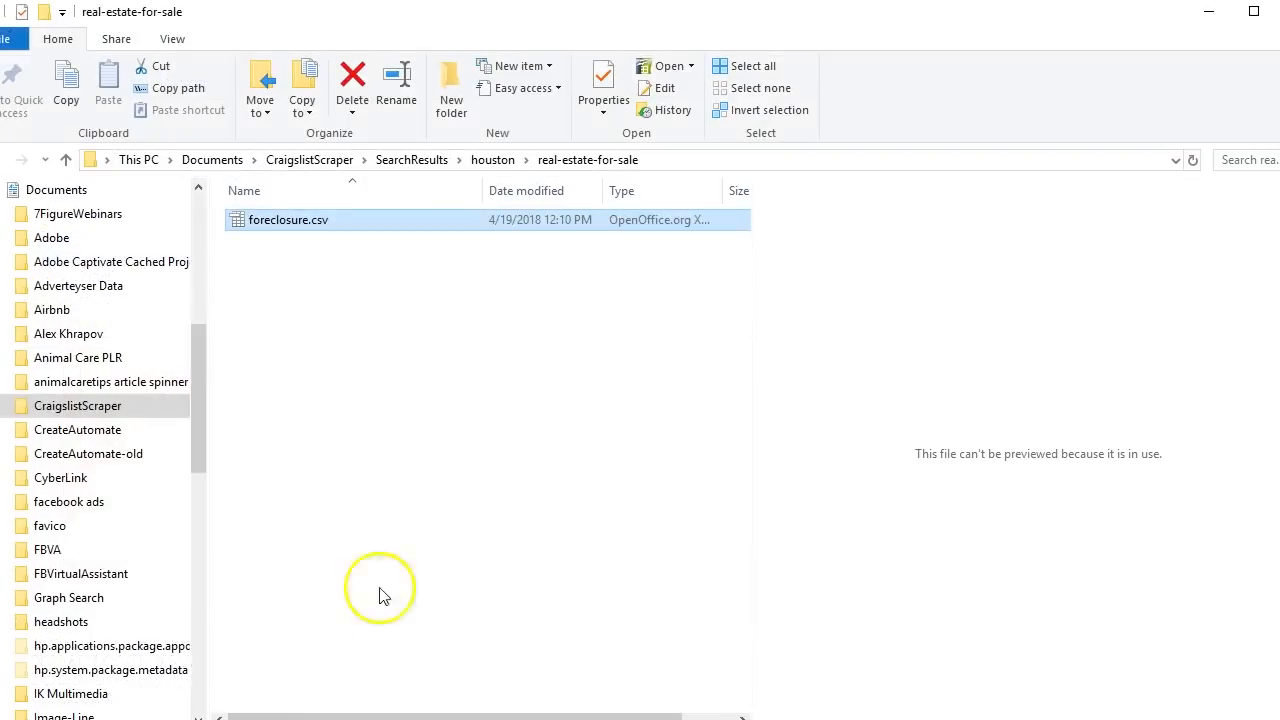
Refresh the preview of foreclosure.csv to review the scraped listings, and widen the file list to show the Size column
click(700, 229)
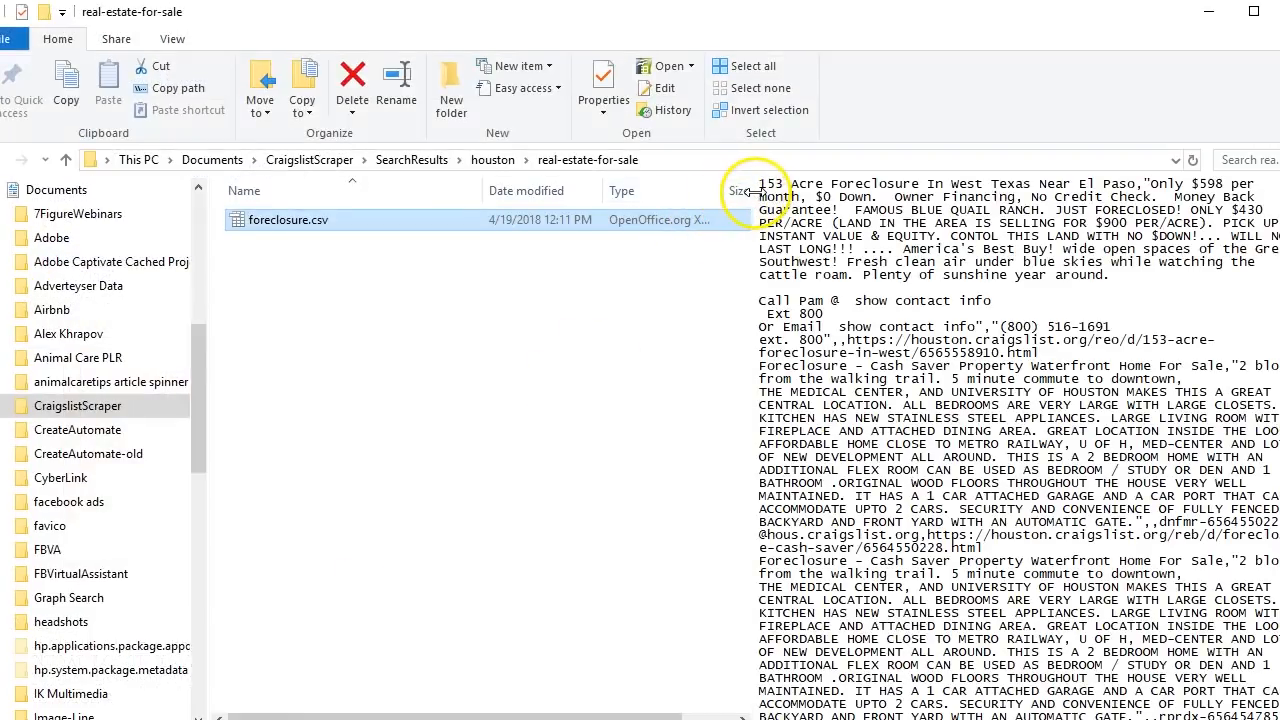
scroll(1097, 475, down, 1)
scroll(1097, 475, up, 1)
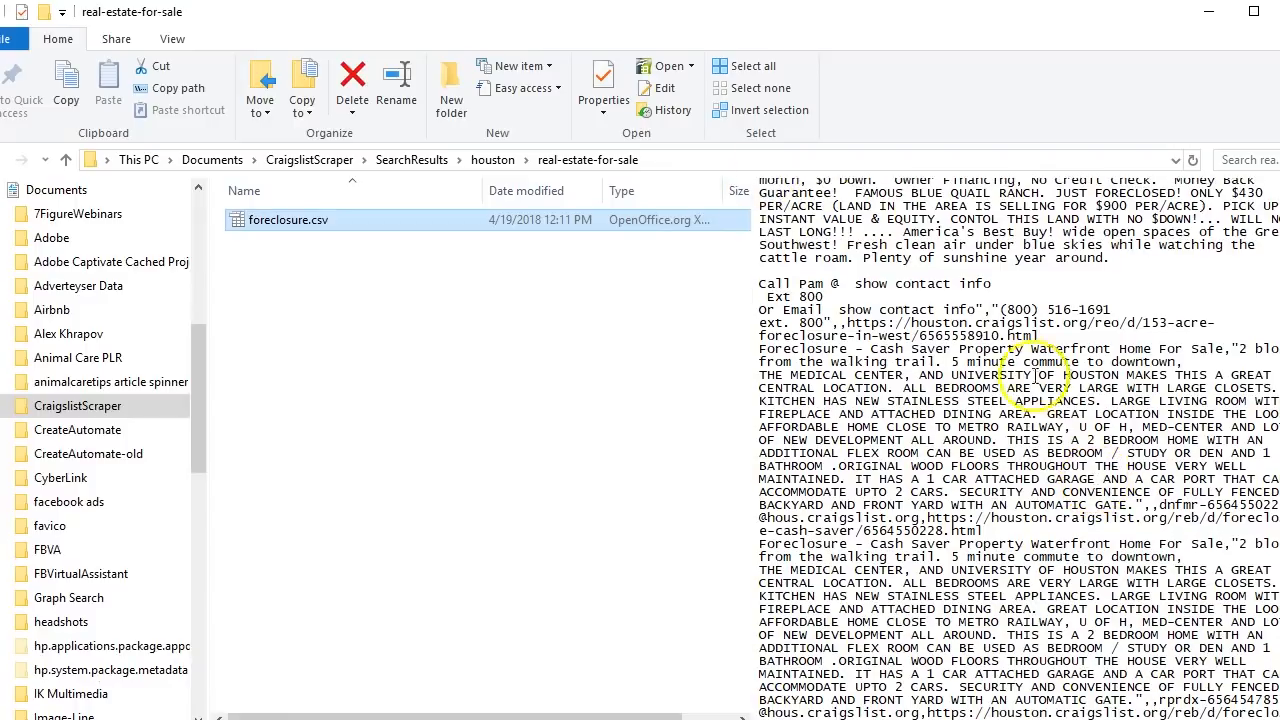
drag(748, 203, 898, 206)
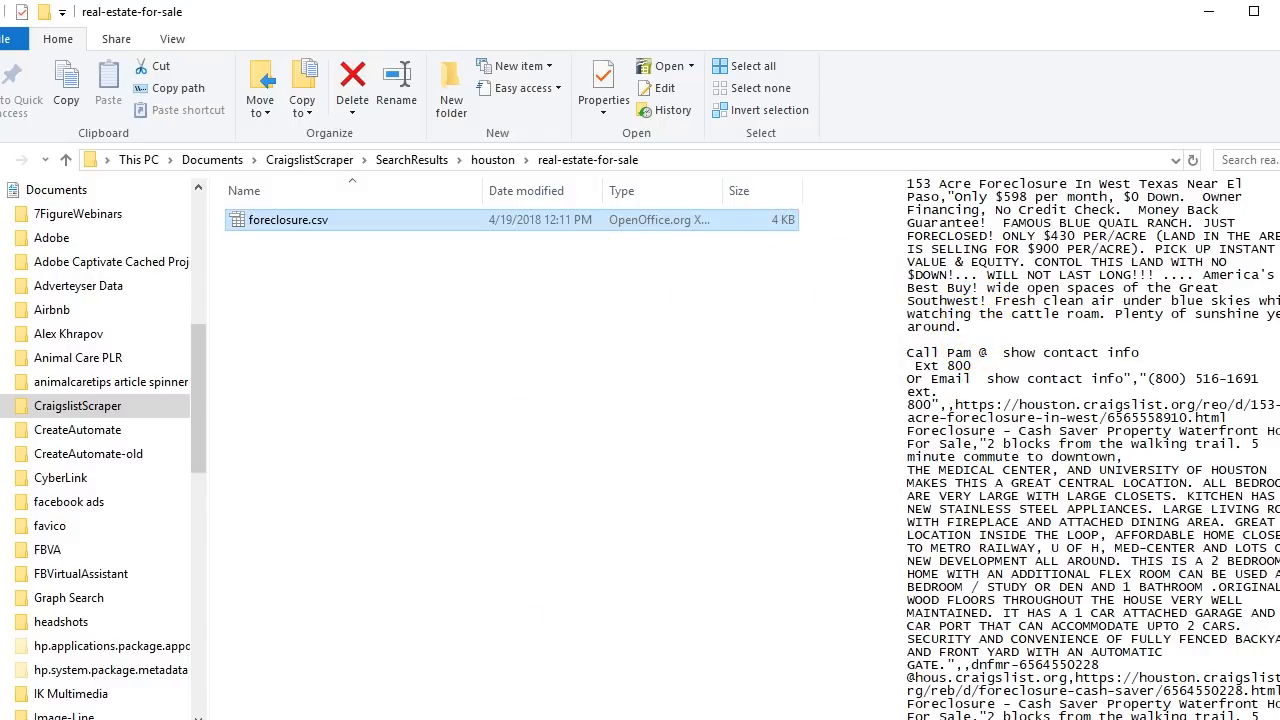
Check the VPN connection details in HMA! Pro VPN and minimize it to return to the craigslist listing in the browser
key(alt+Tab)
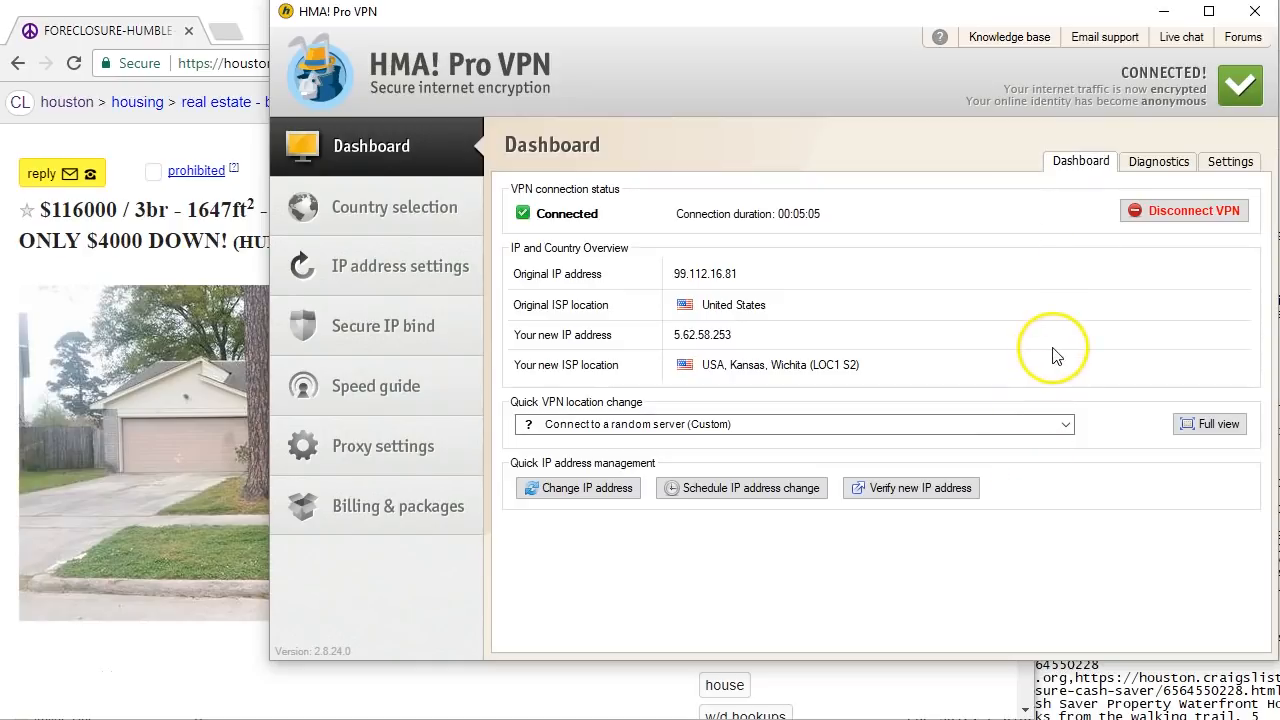
click(1163, 17)
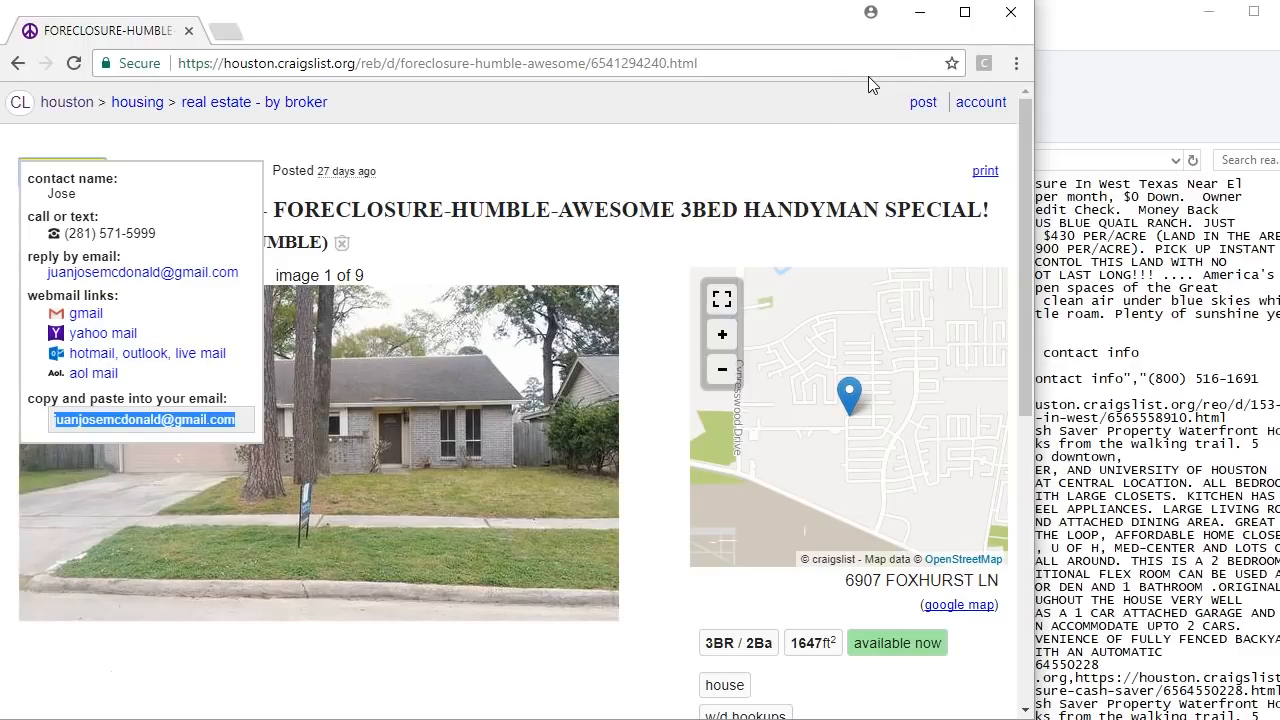
click(823, 63)
click(766, 34)
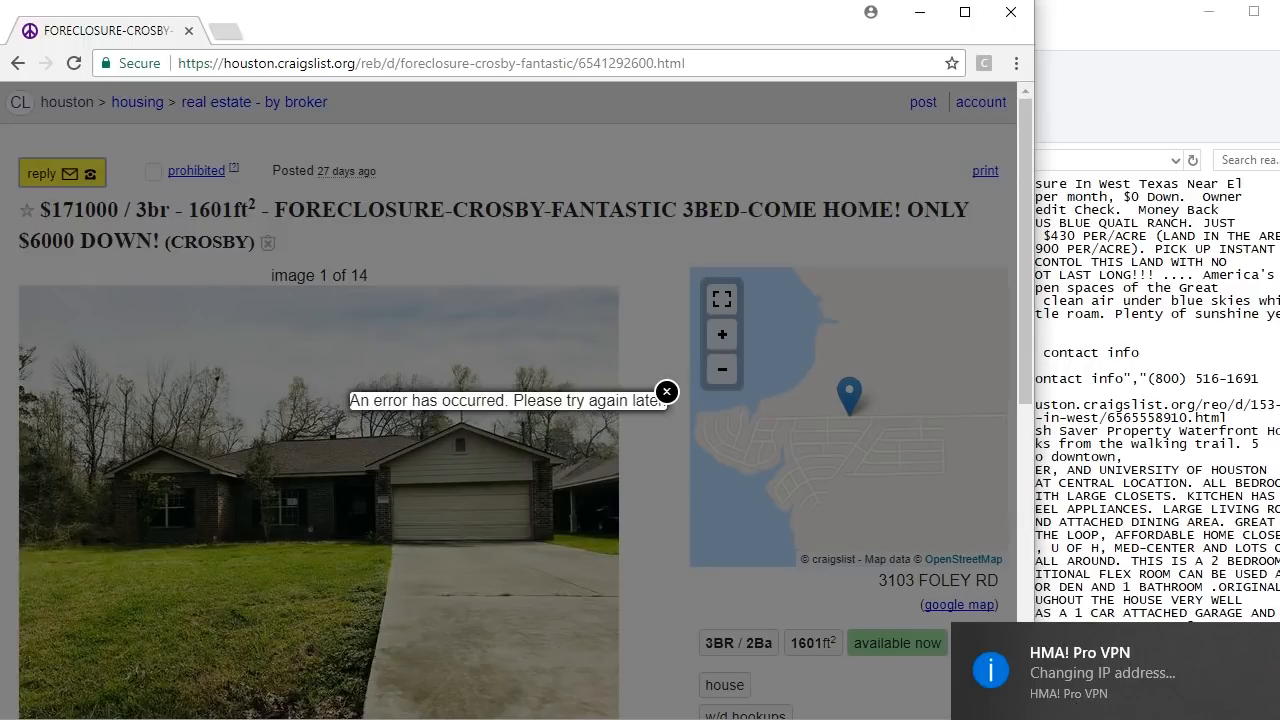
Check the VPN's changed IP address in HMA! Pro VPN, and minimize it and craigslist2018 to examine the browser page
key(alt+Tab)
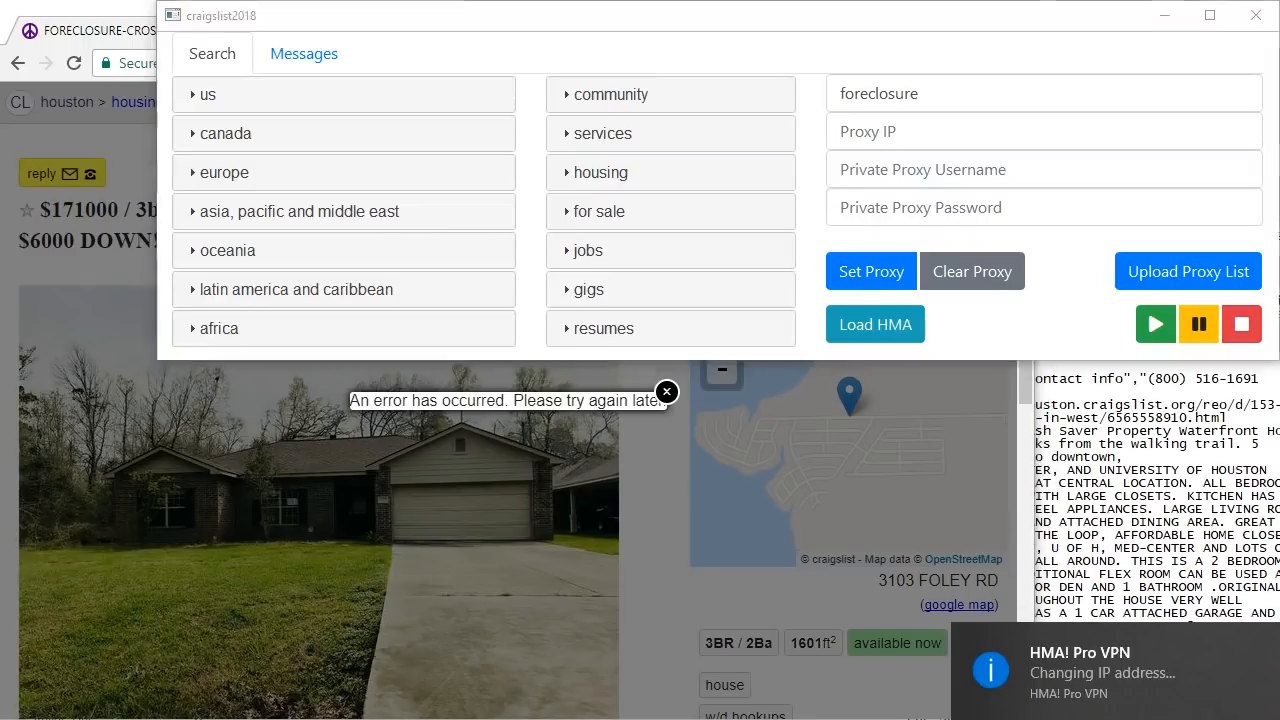
key(alt+Tab)
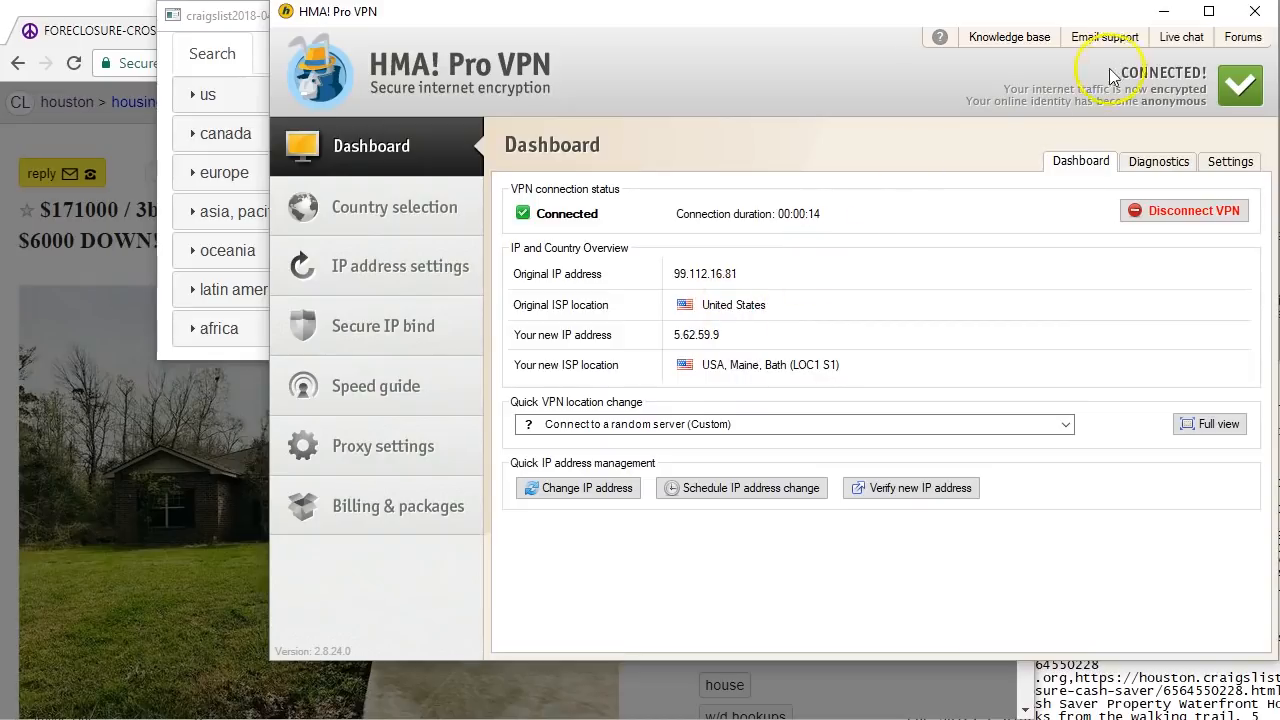
click(1166, 14)
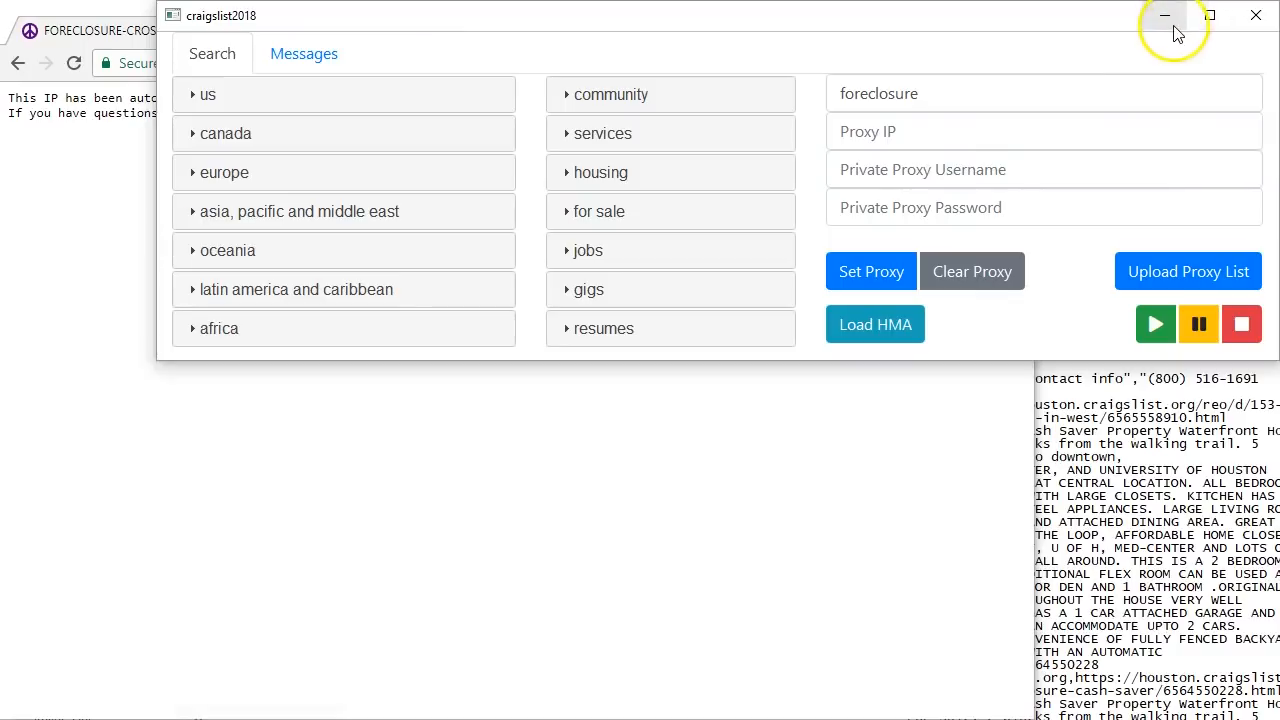
click(1170, 28)
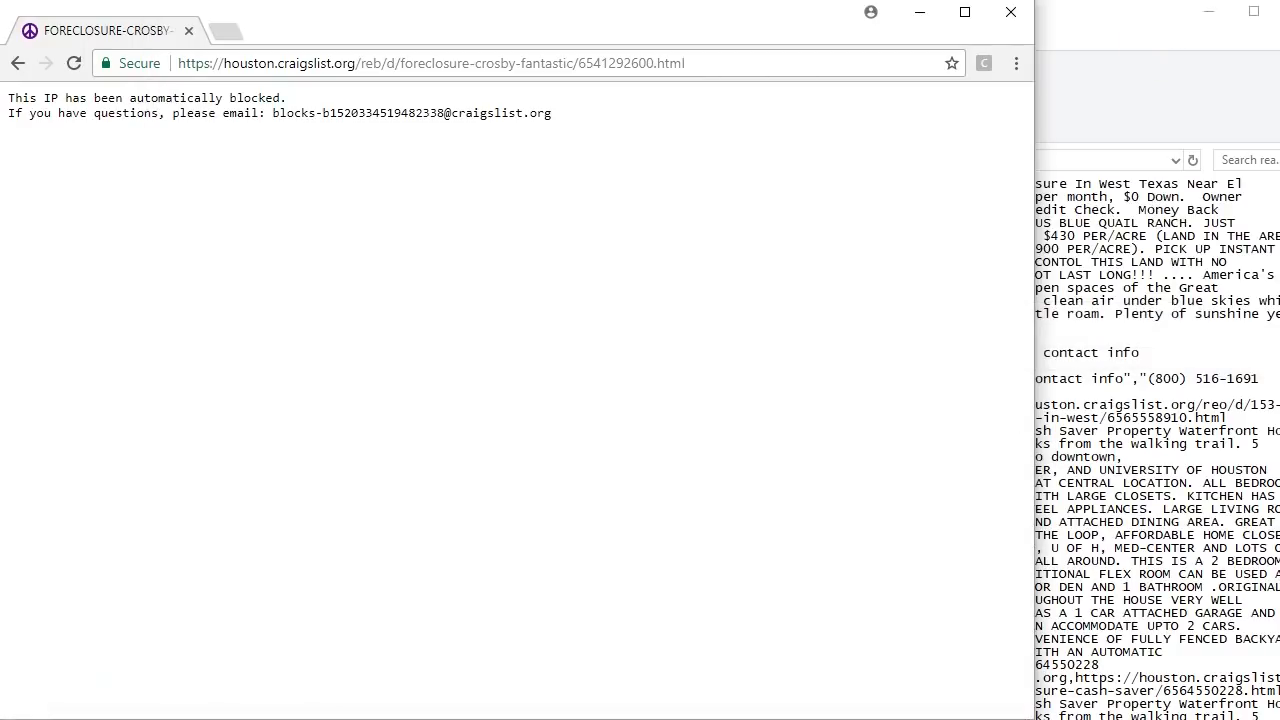
click(1004, 538)
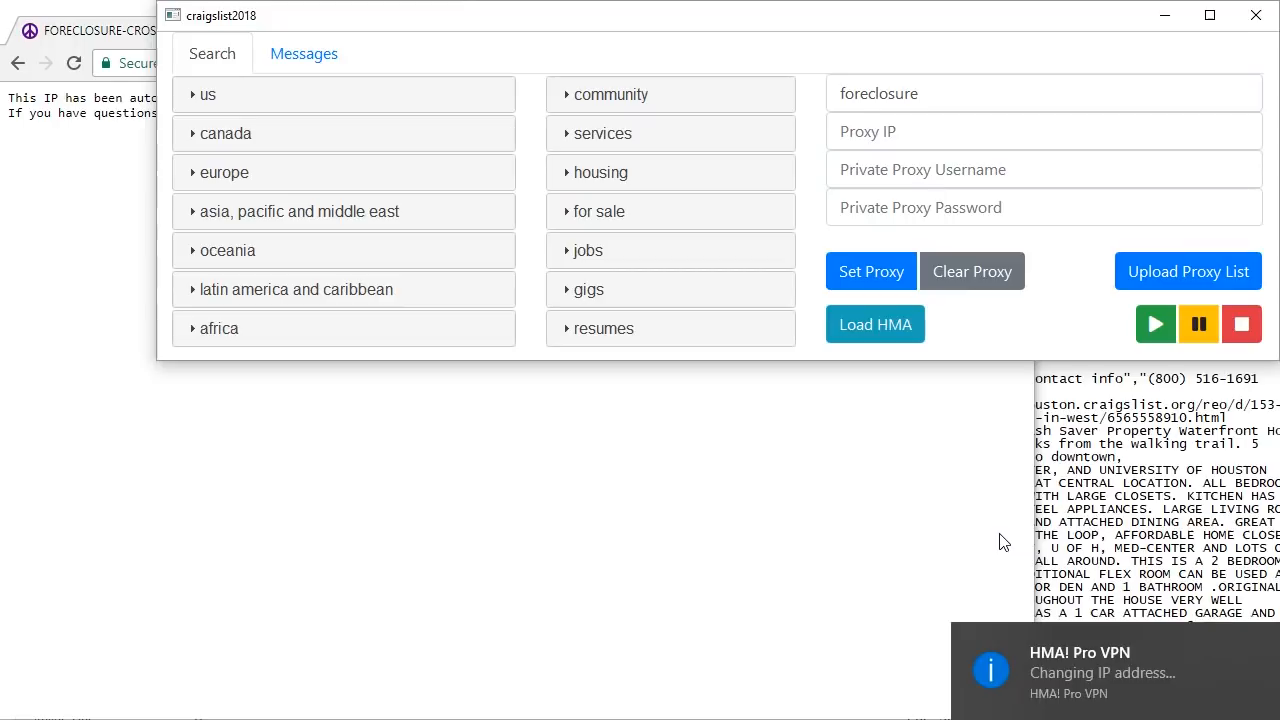
Switch to the real-estate-for-sale folder in File Explorer, review the foreclosure.csv preview, and minimize the window
click(1103, 678)
click(240, 719)
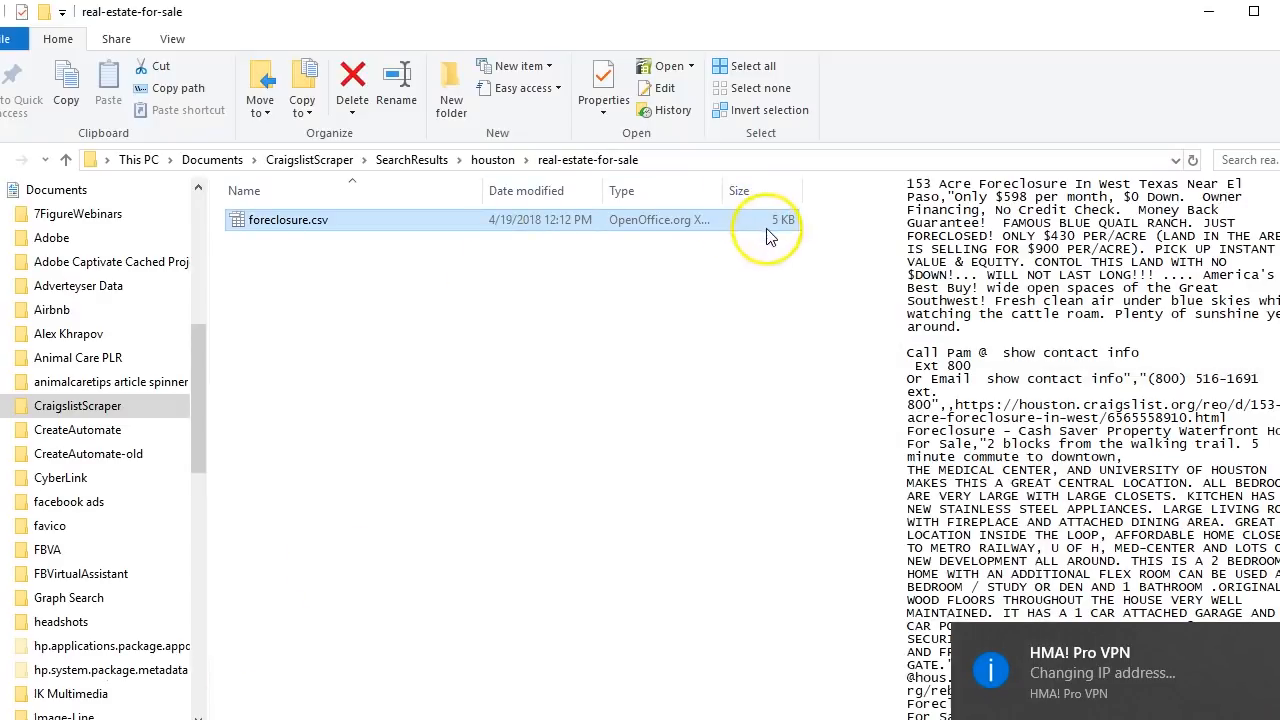
scroll(1093, 448, down, 9)
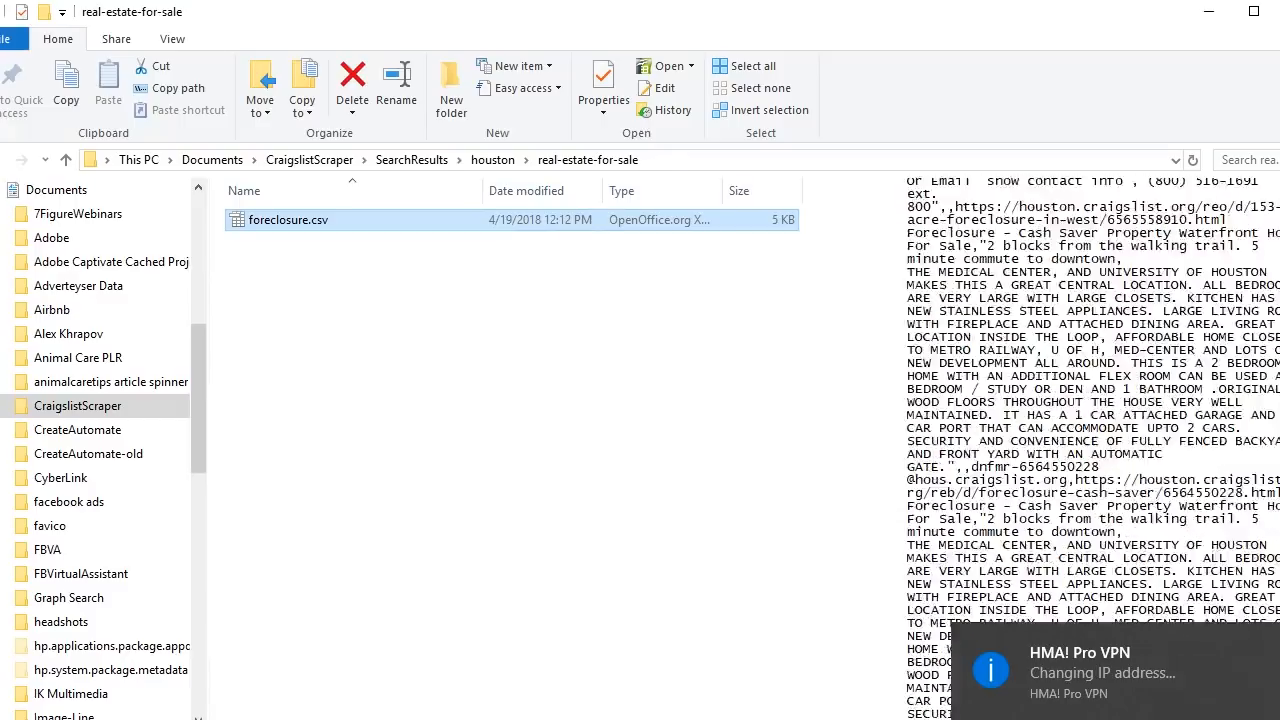
scroll(1093, 448, up, 9)
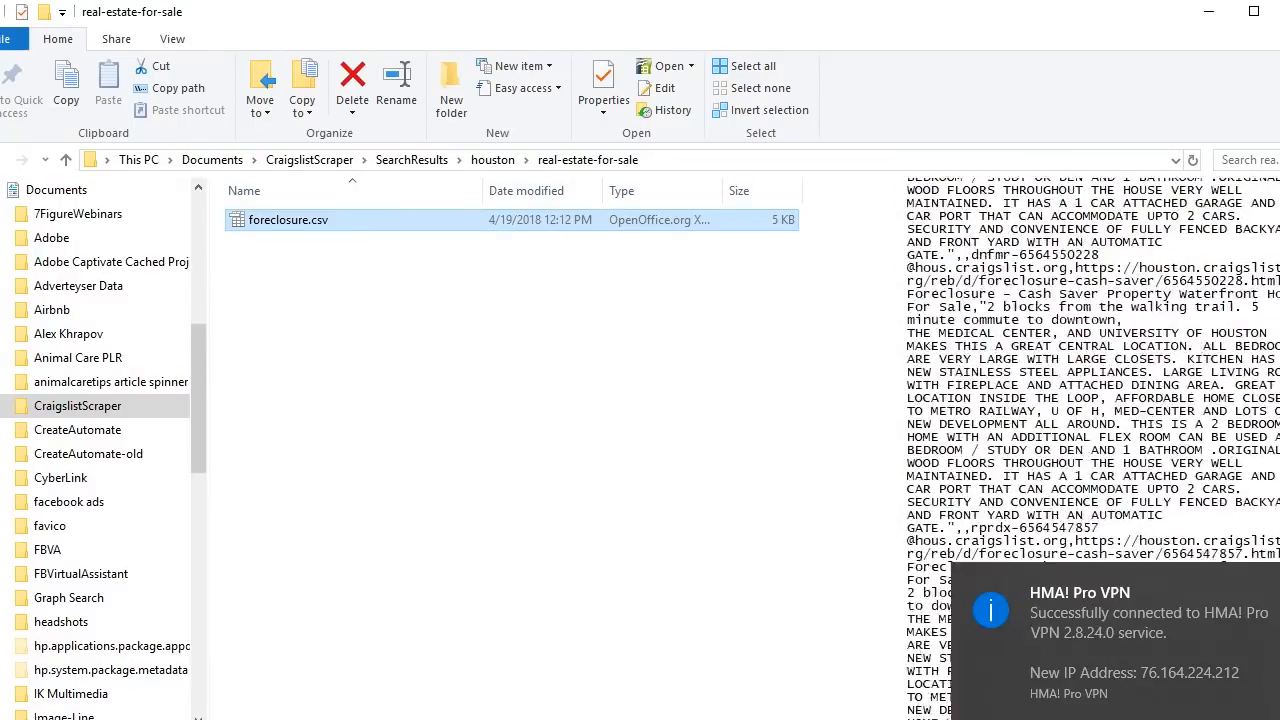
click(1209, 12)
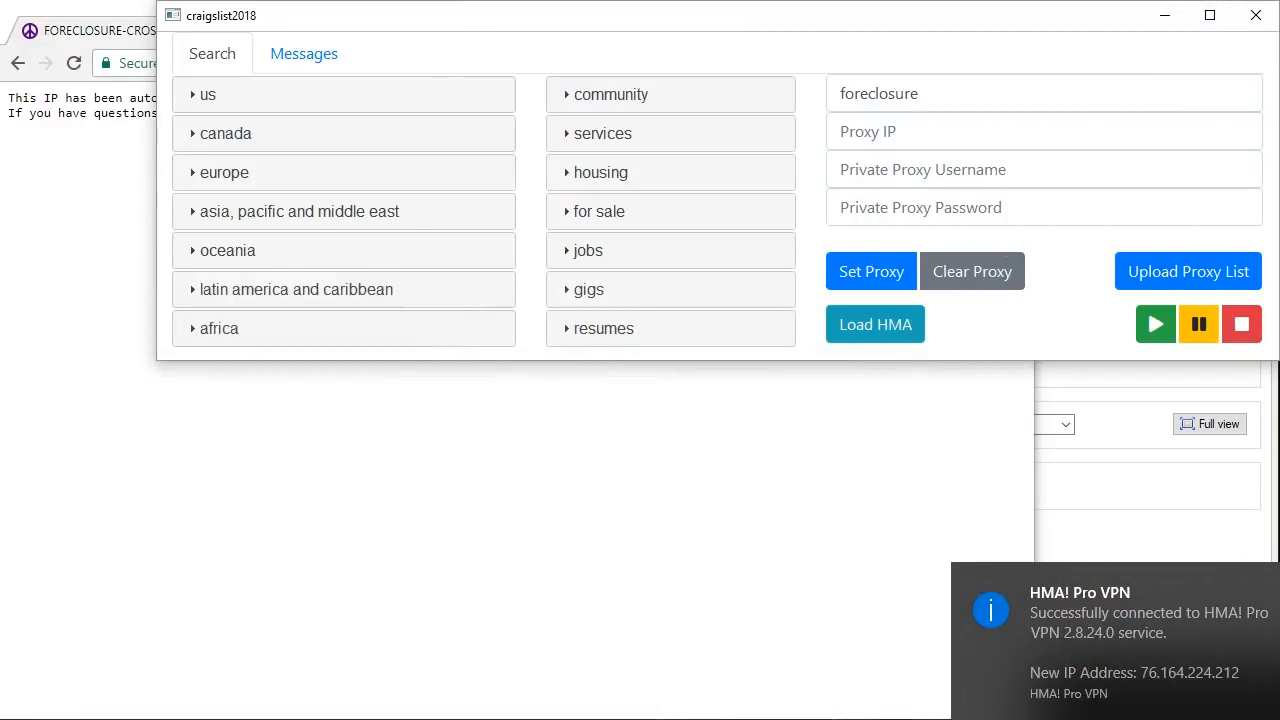
Check the new IP address and location in HMA! Pro VPN, minimize it, and bring the craigslist listing in the browser forward
click(958, 682)
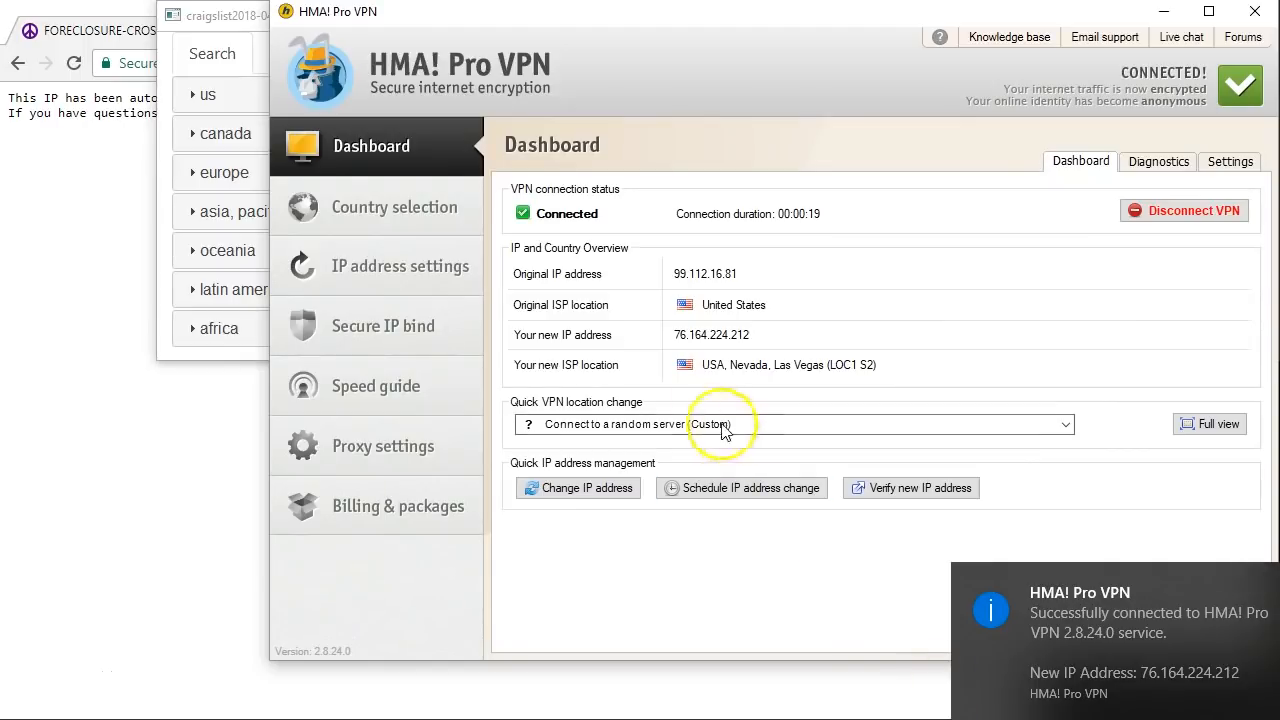
click(1164, 11)
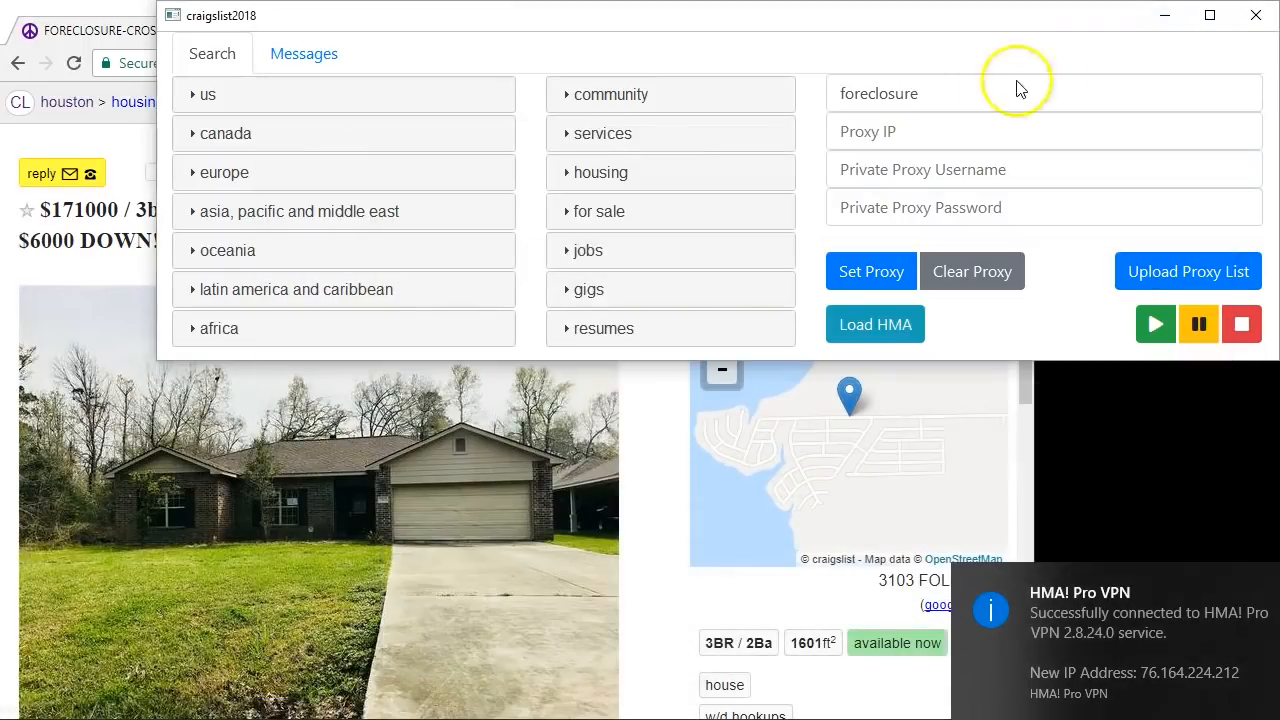
click(95, 20)
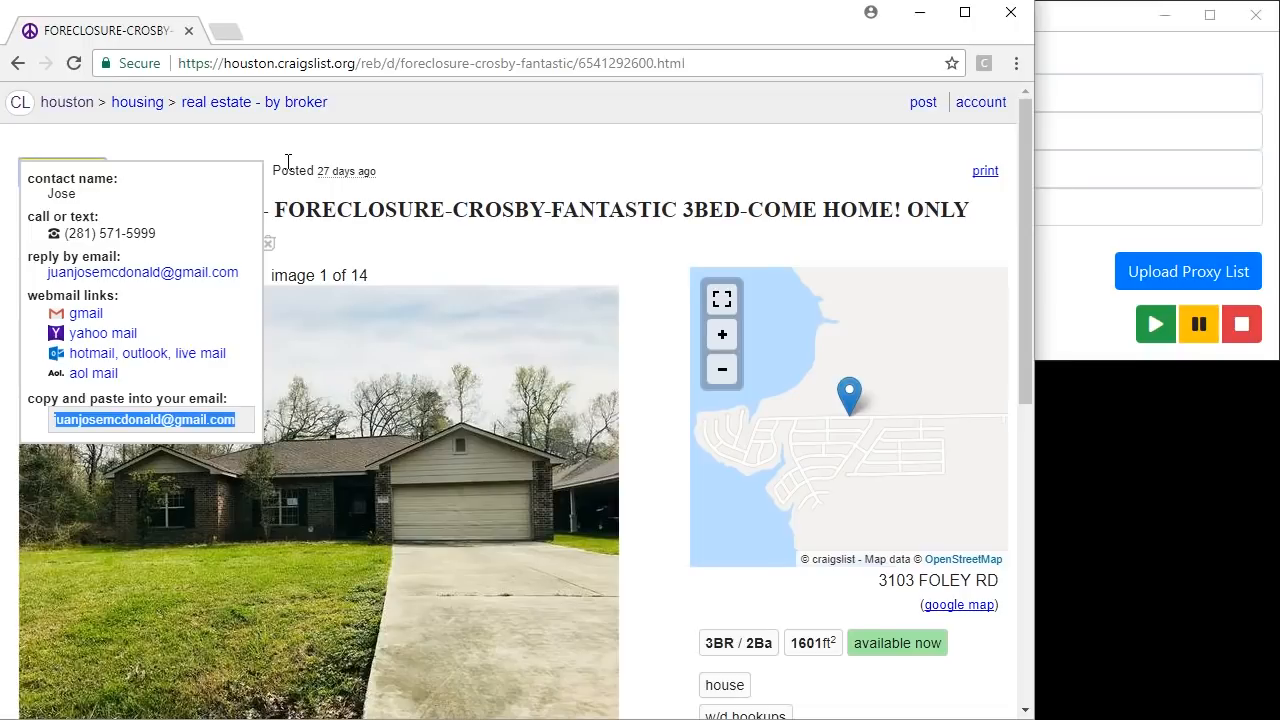
click(287, 188)
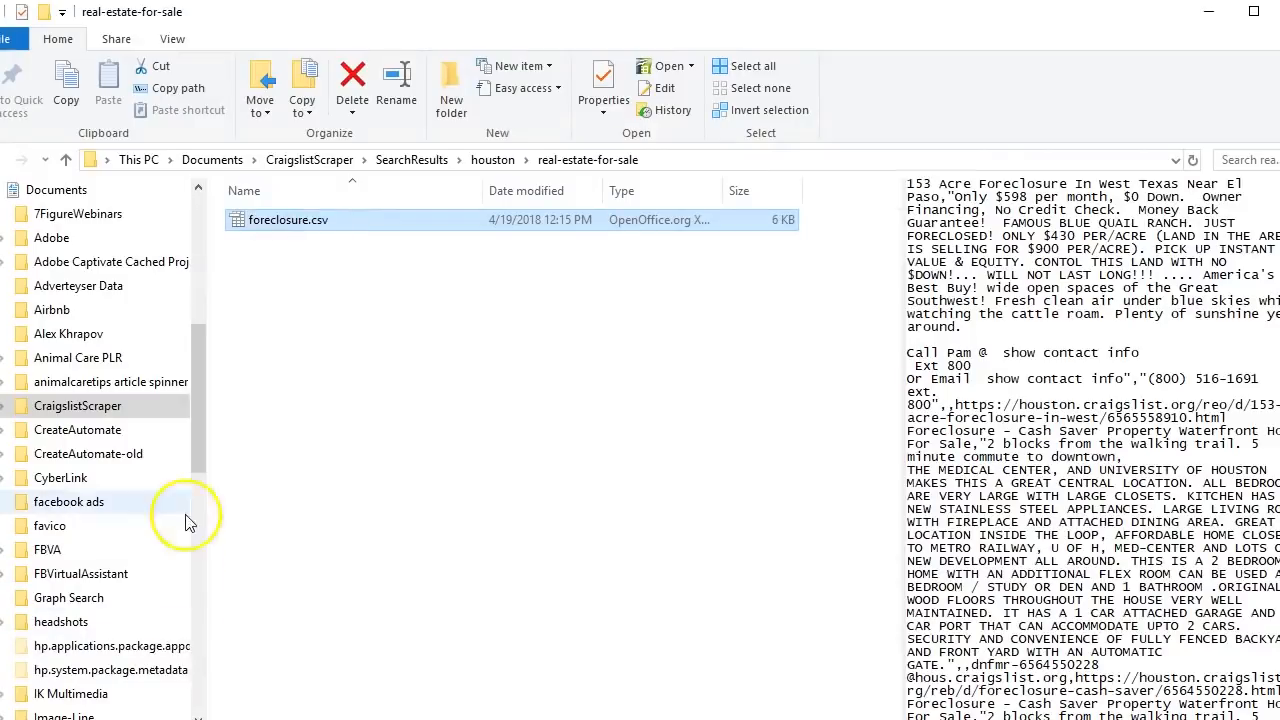
Browse in File Explorer from SearchResults through houston to real-estate-for-sale, preview foreclosure.csv, and minimize the window
click(415, 159)
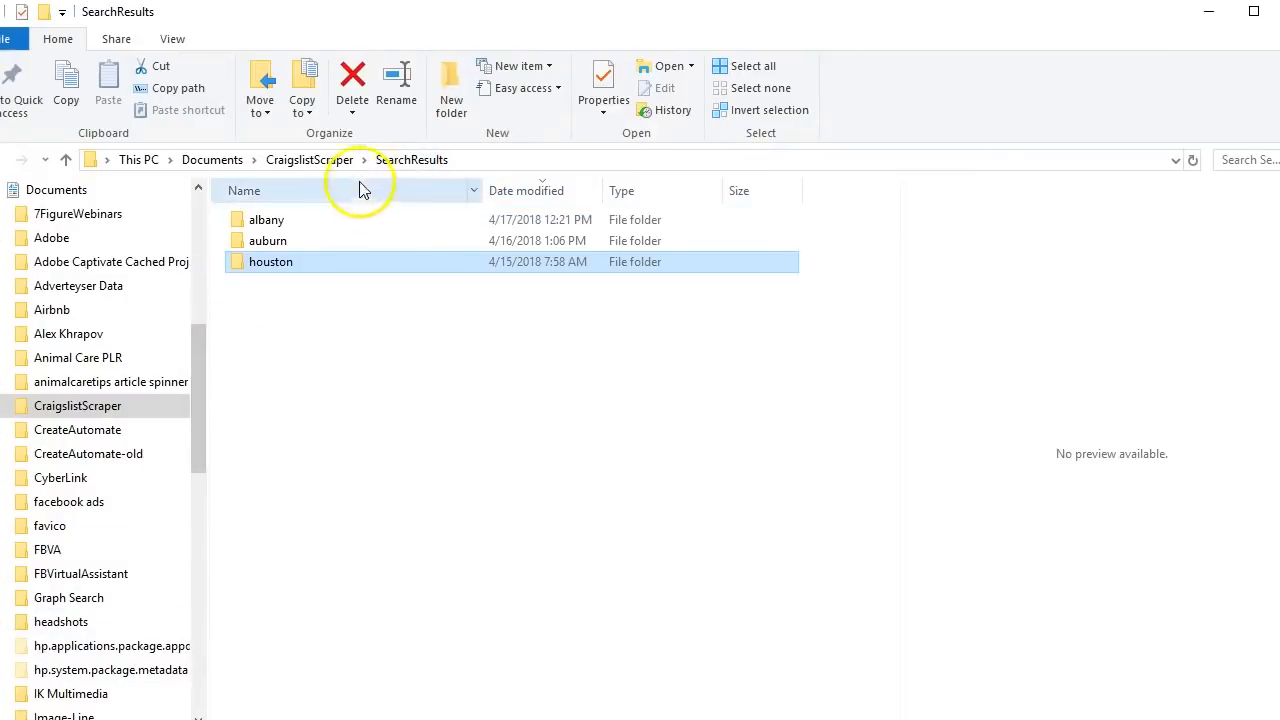
double_click(265, 265)
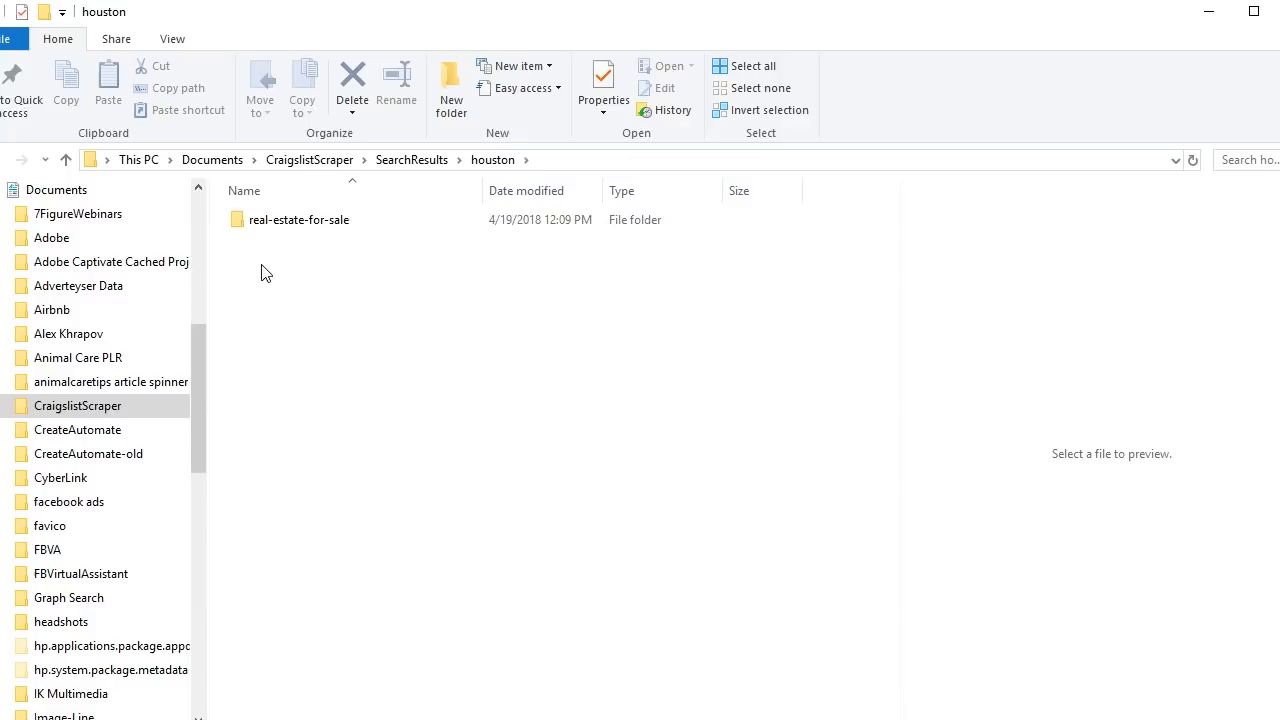
click(278, 228)
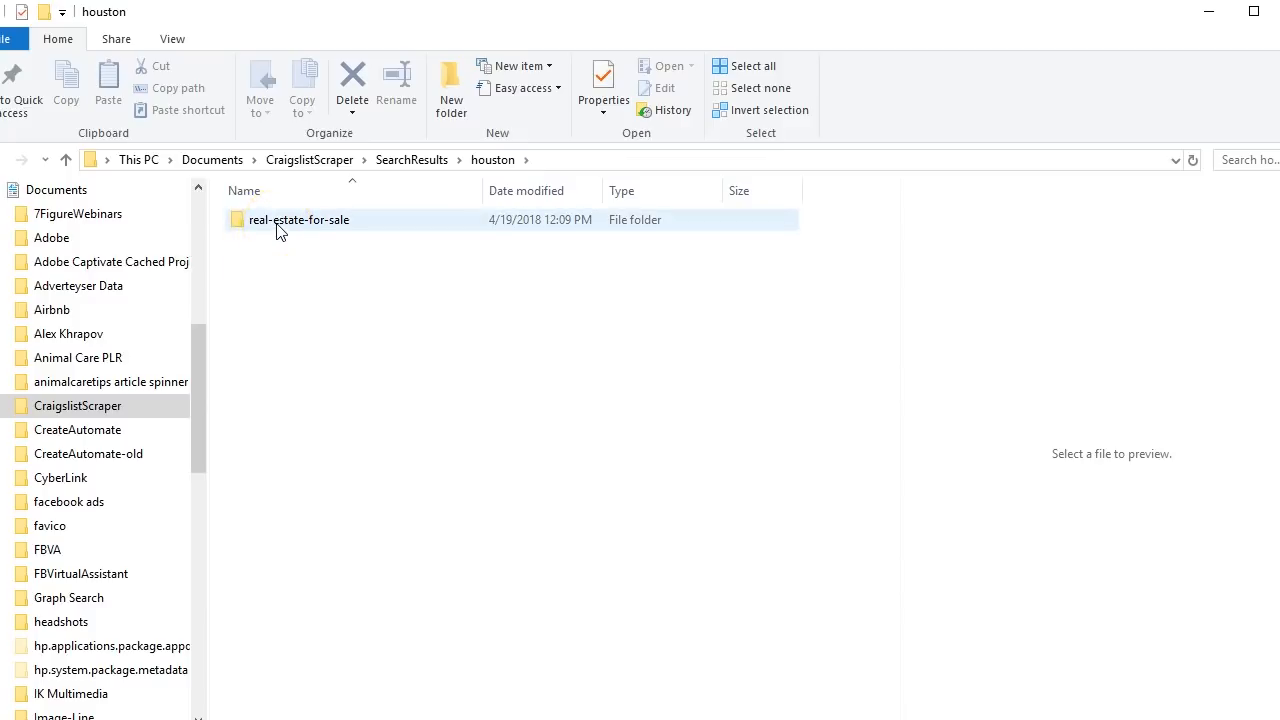
click(284, 260)
click(282, 230)
double_click(285, 229)
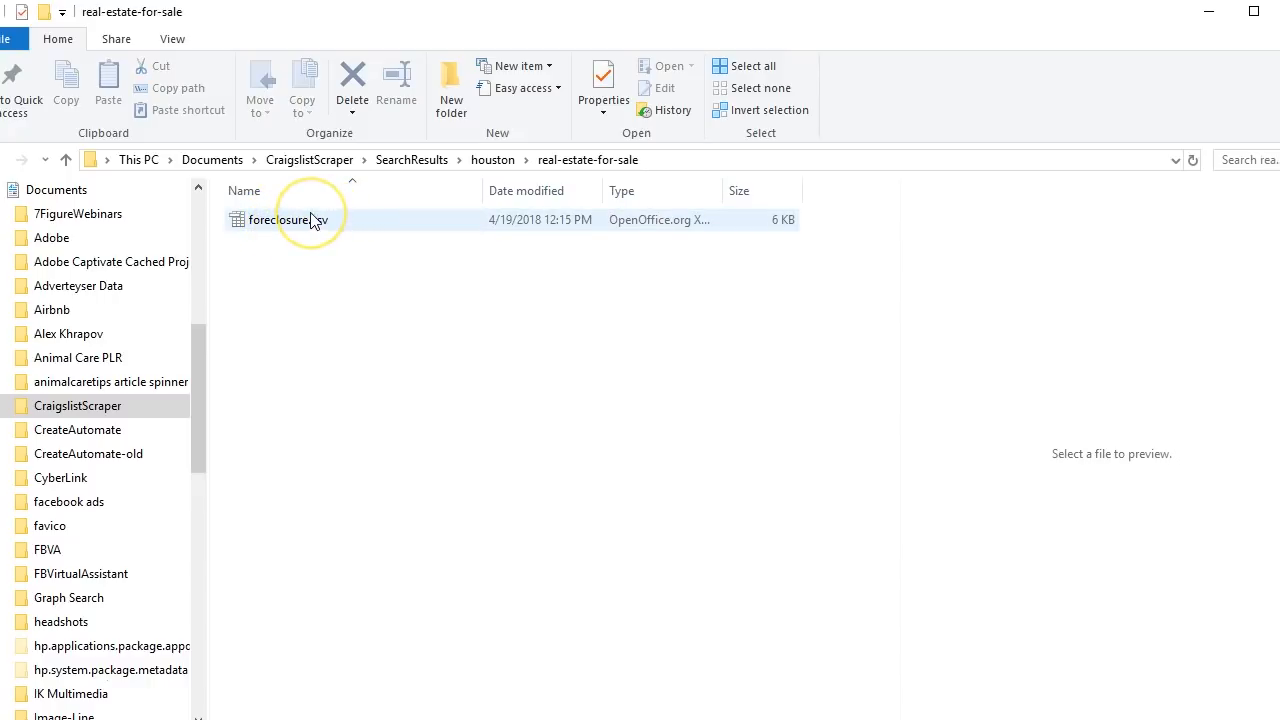
click(305, 222)
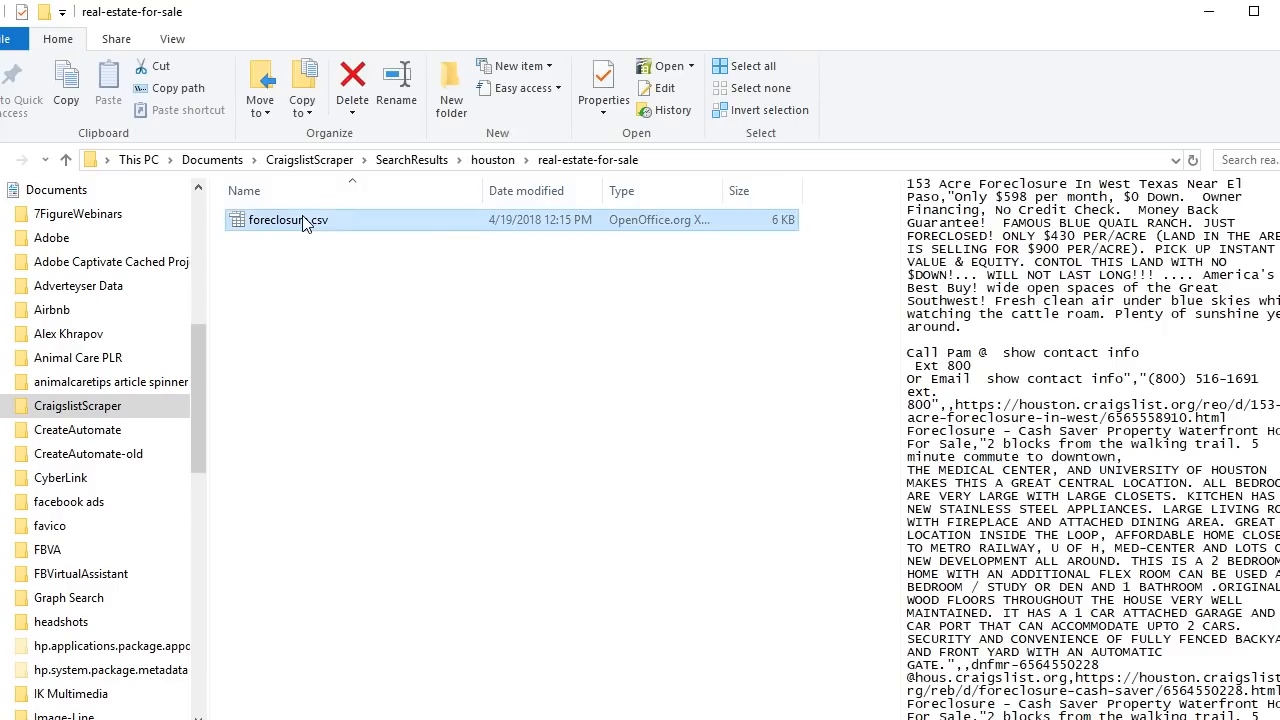
click(1211, 16)
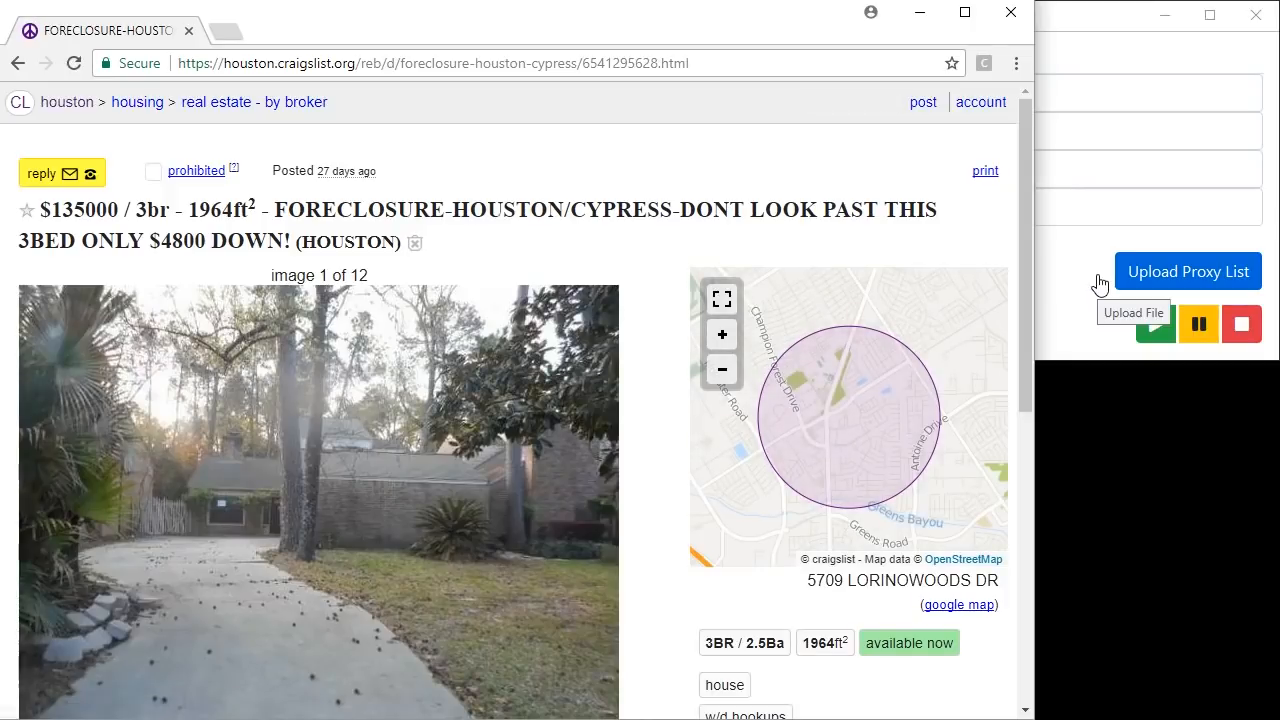
Switch to craigslist2018 and open the email messaging form to examine its Subject and Message fields
click(1108, 24)
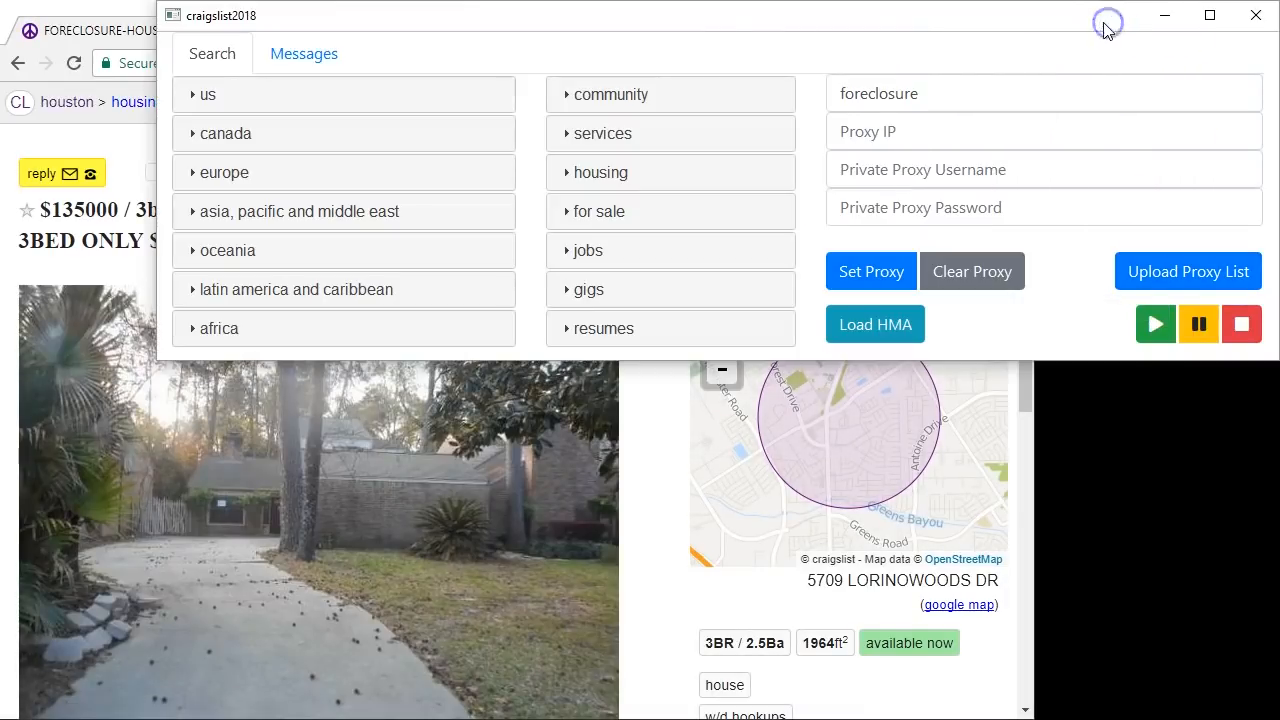
click(300, 60)
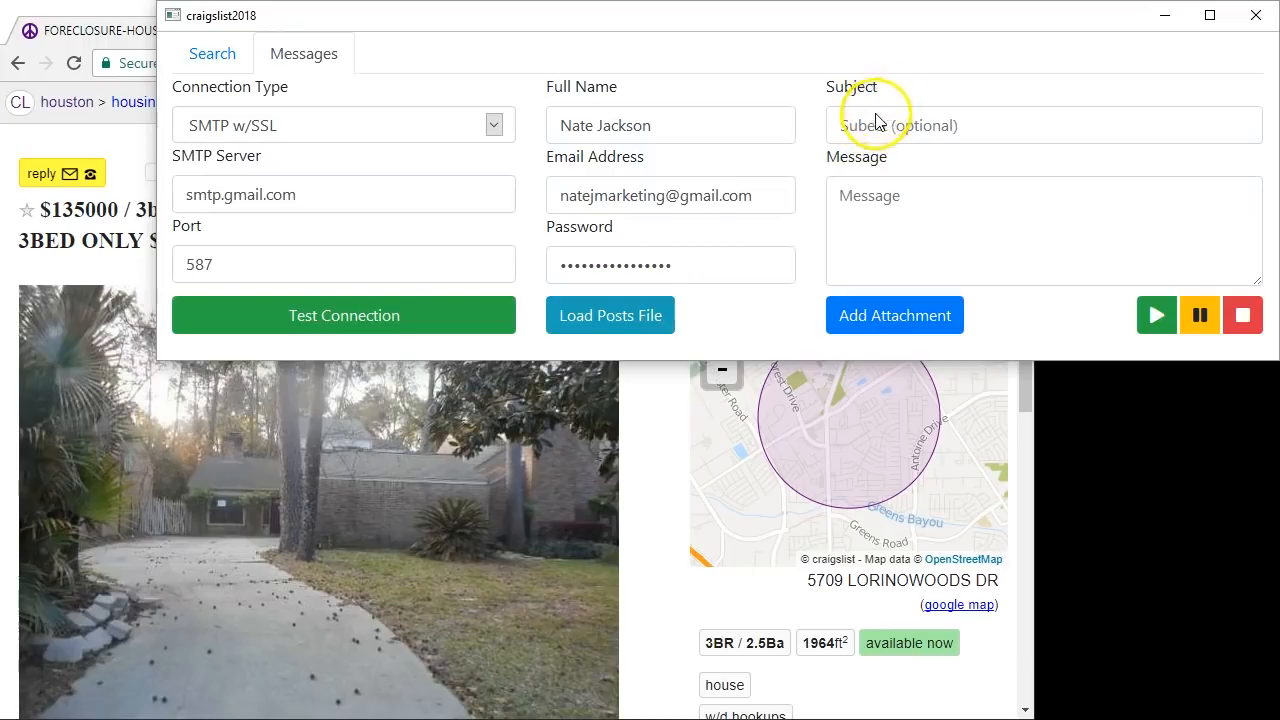
click(848, 128)
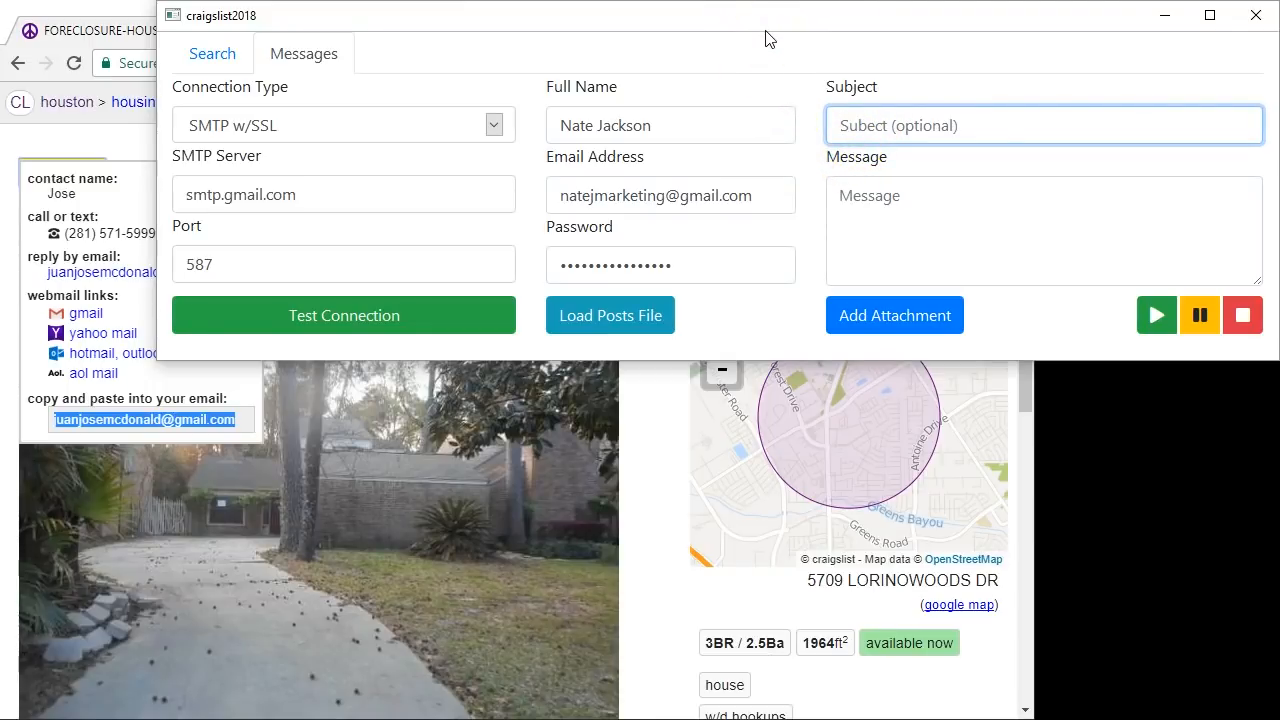
click(875, 208)
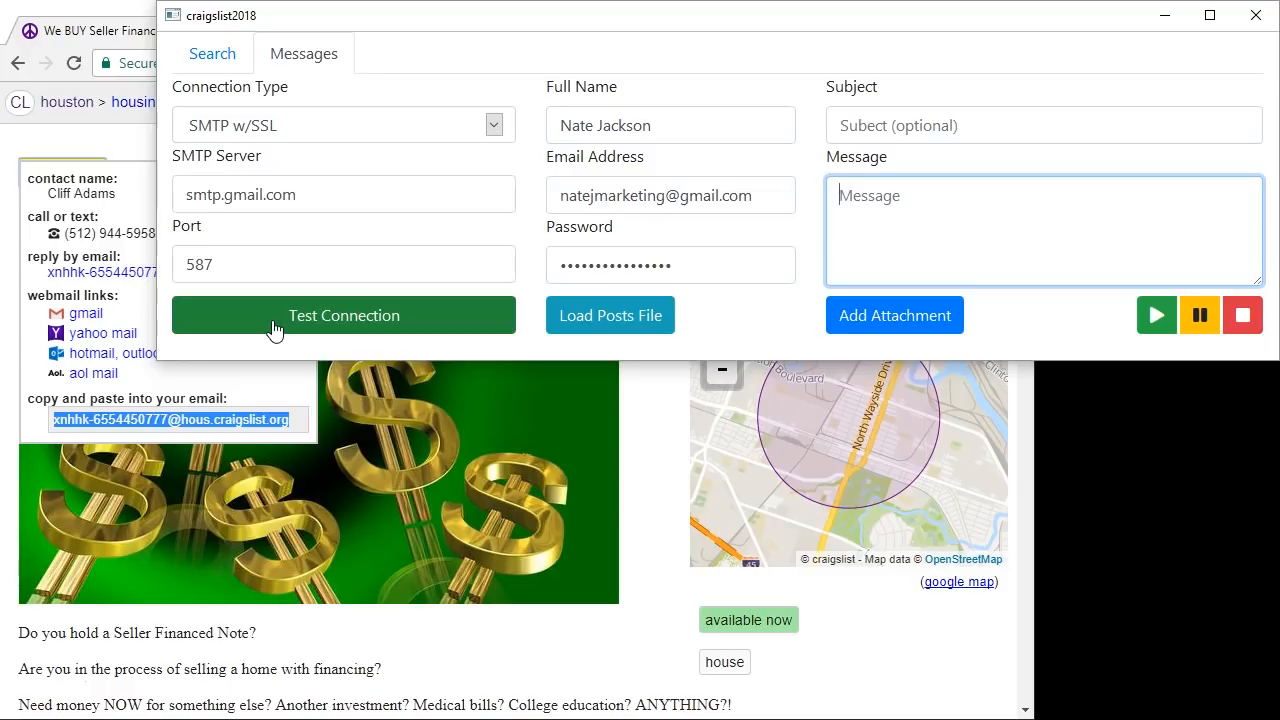
Locate foreclosure.csv in File Explorer as the posts file for messaging, and return to the option for loading posts
click(617, 322)
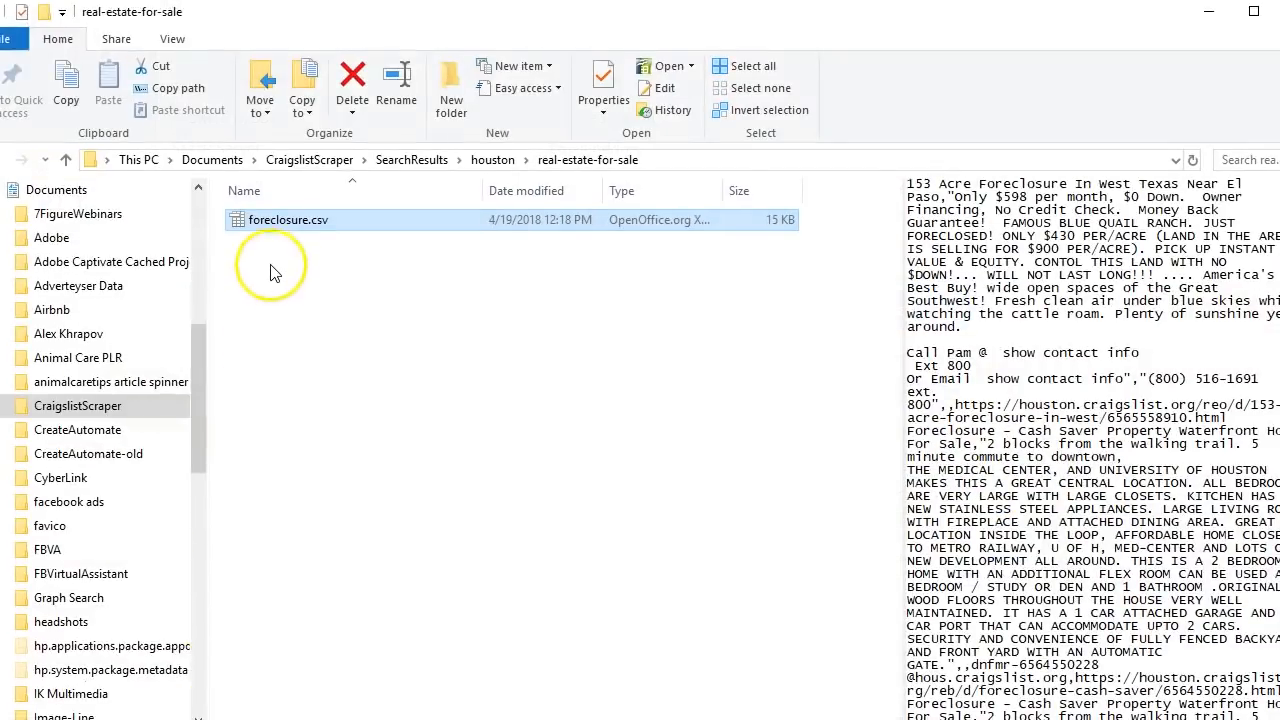
click(262, 216)
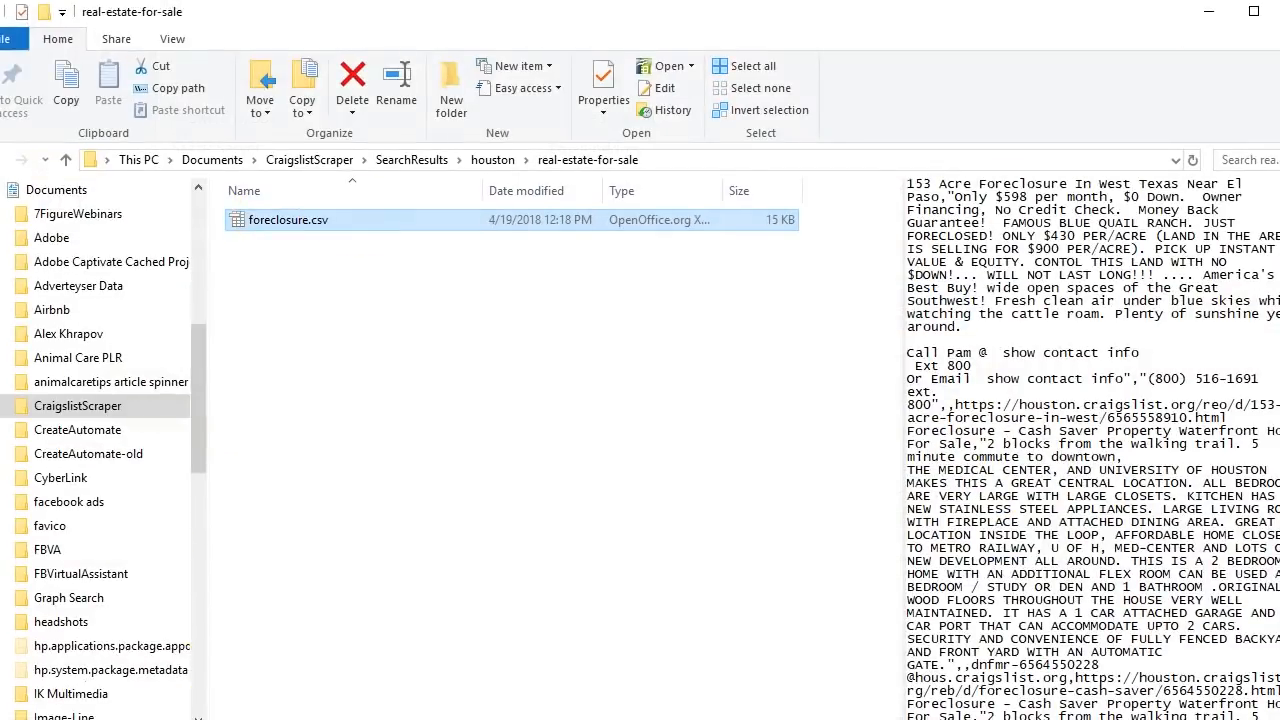
click(1207, 12)
click(660, 334)
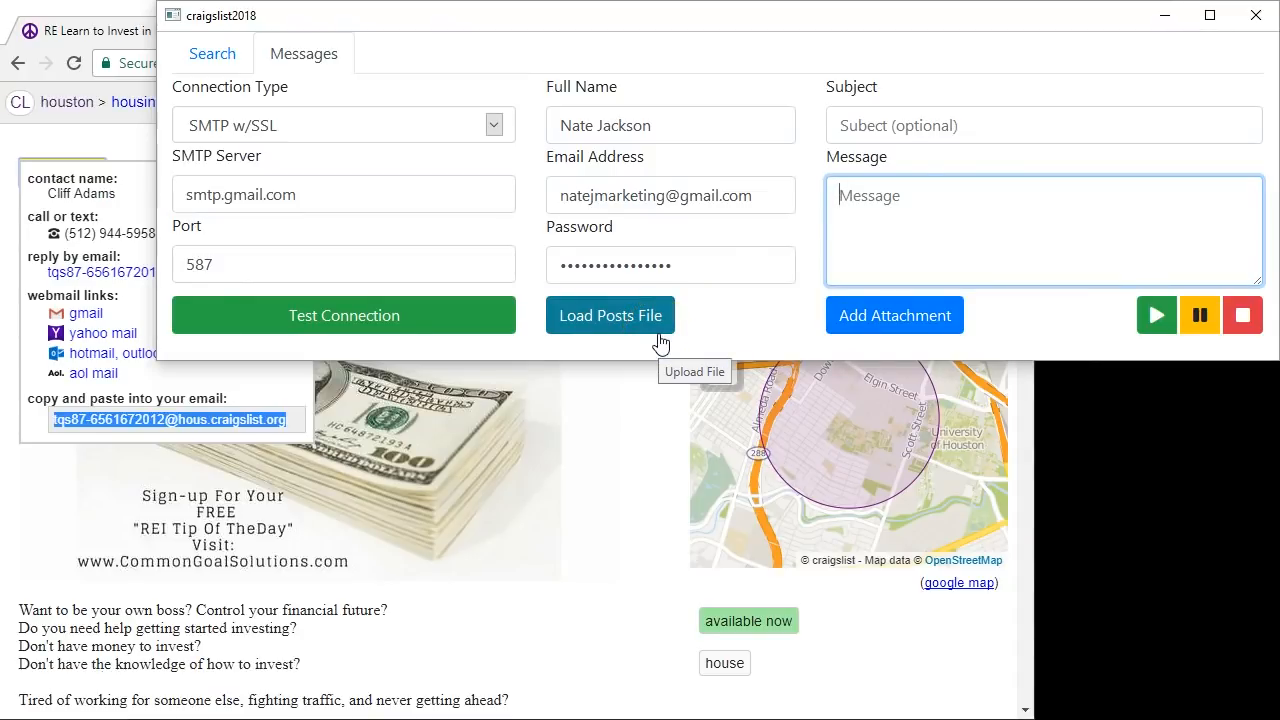
Examine the Message field and the SMTP server and port settings of the messaging form
click(978, 236)
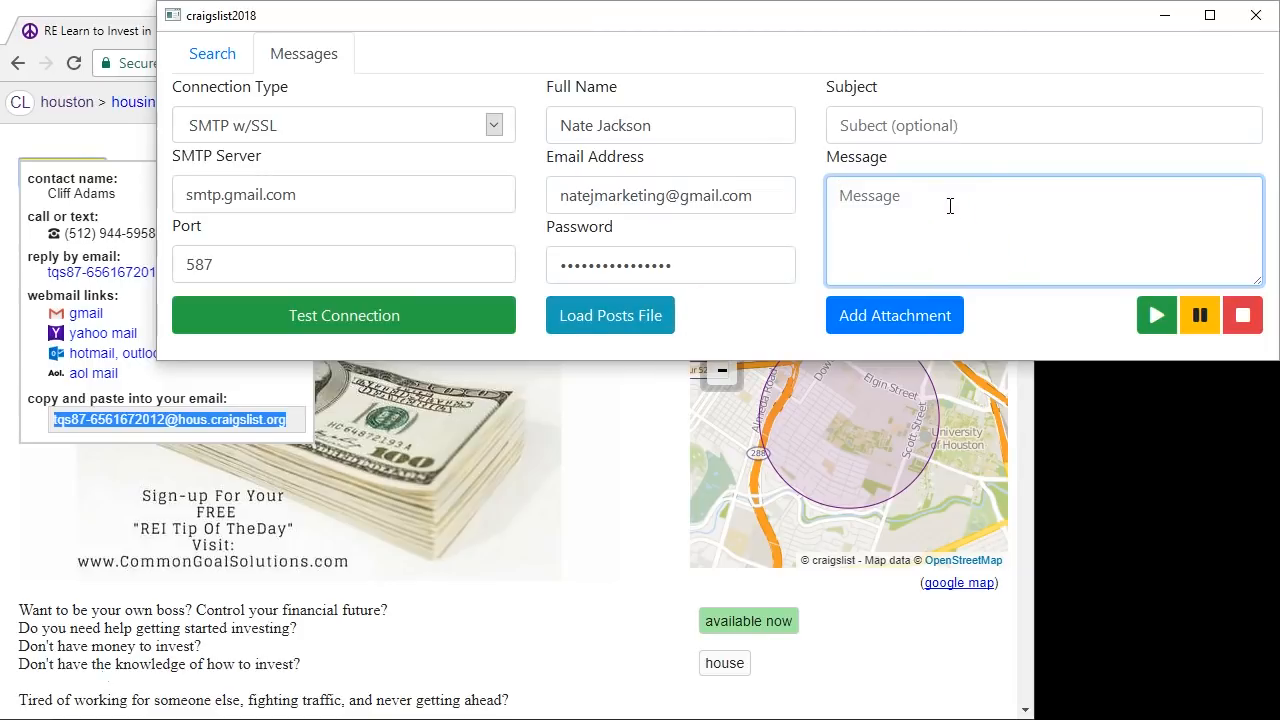
click(947, 212)
drag(805, 42, 697, 63)
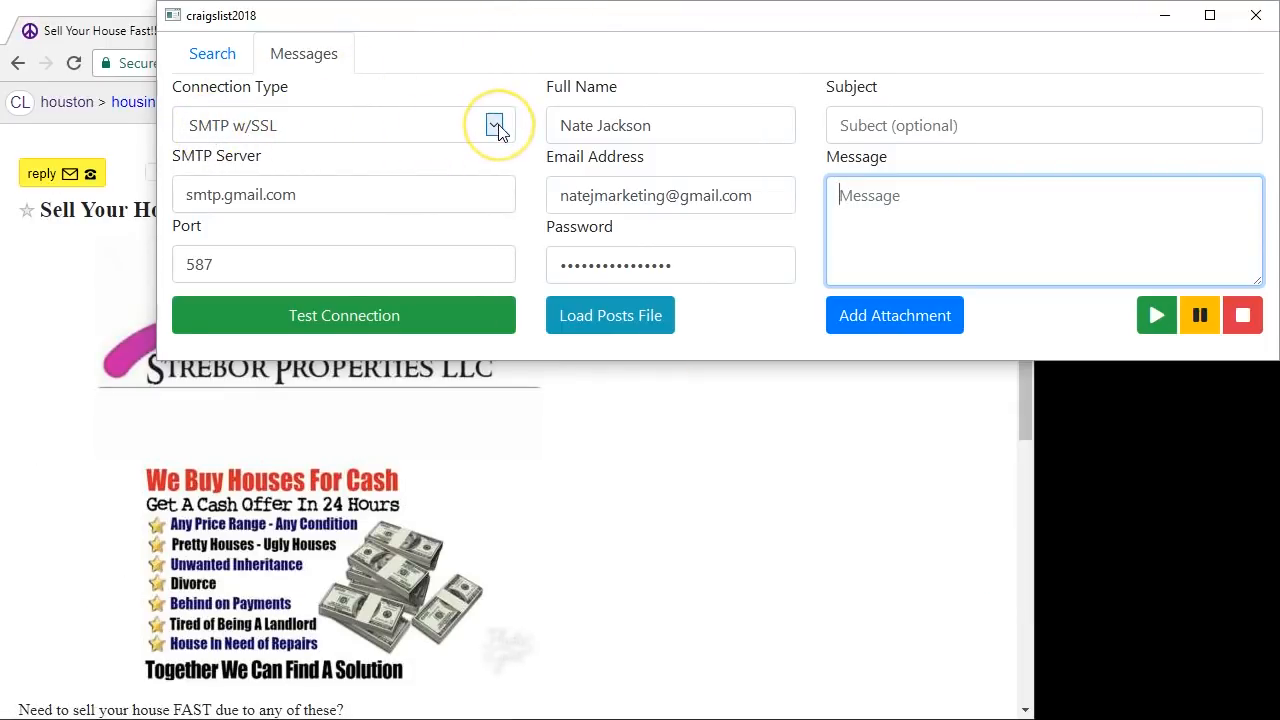
click(249, 196)
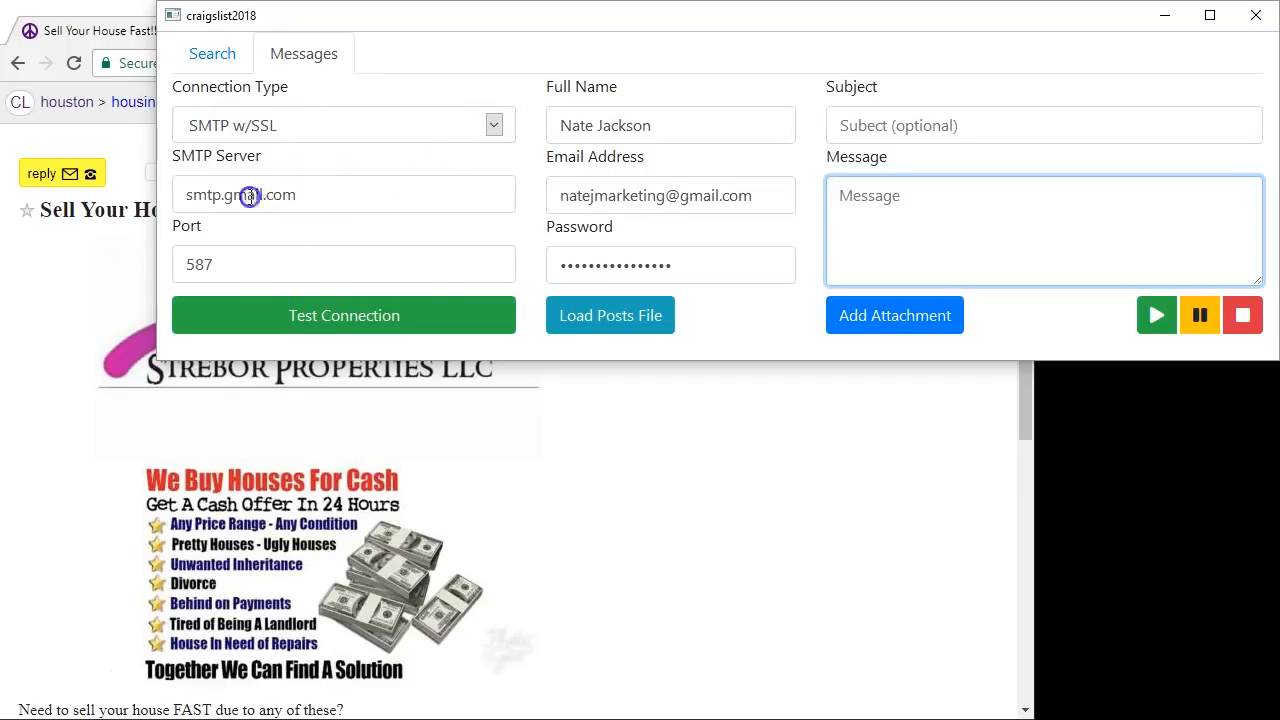
double_click(249, 196)
double_click(173, 271)
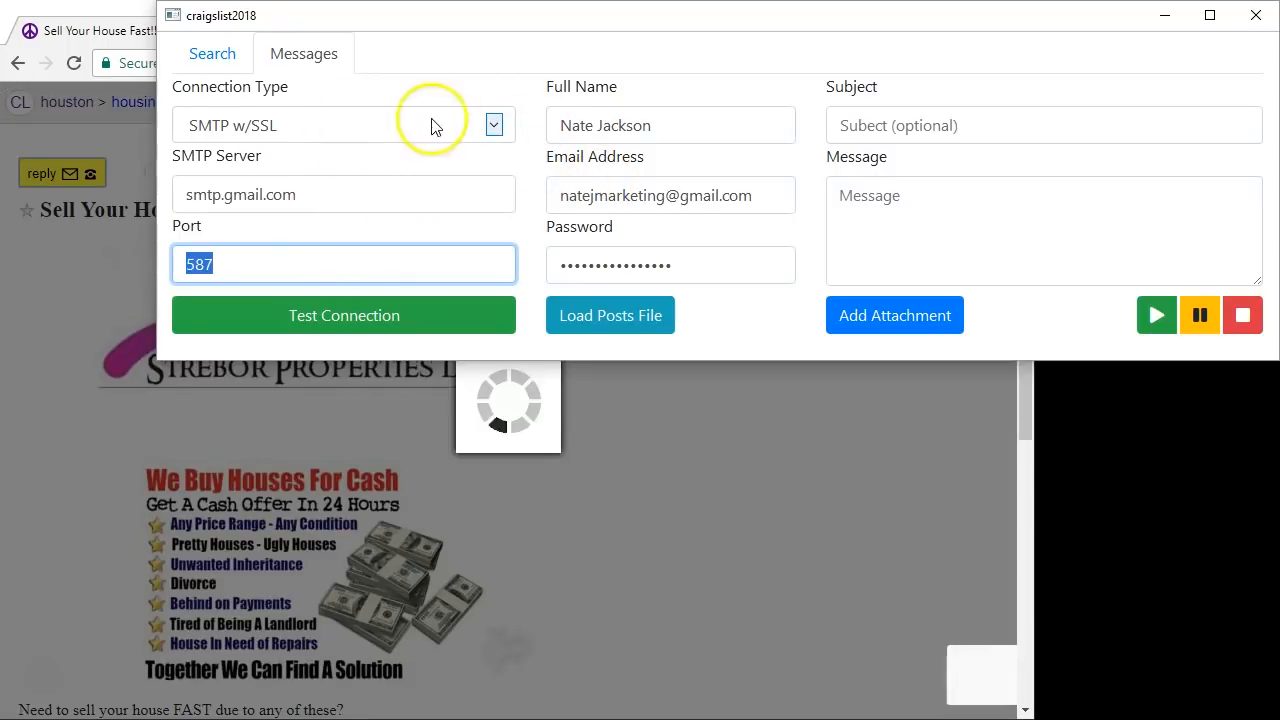
View the connection type options and examine the sender's name, email and password fields, leaving SMTP w/SSL selected
click(497, 125)
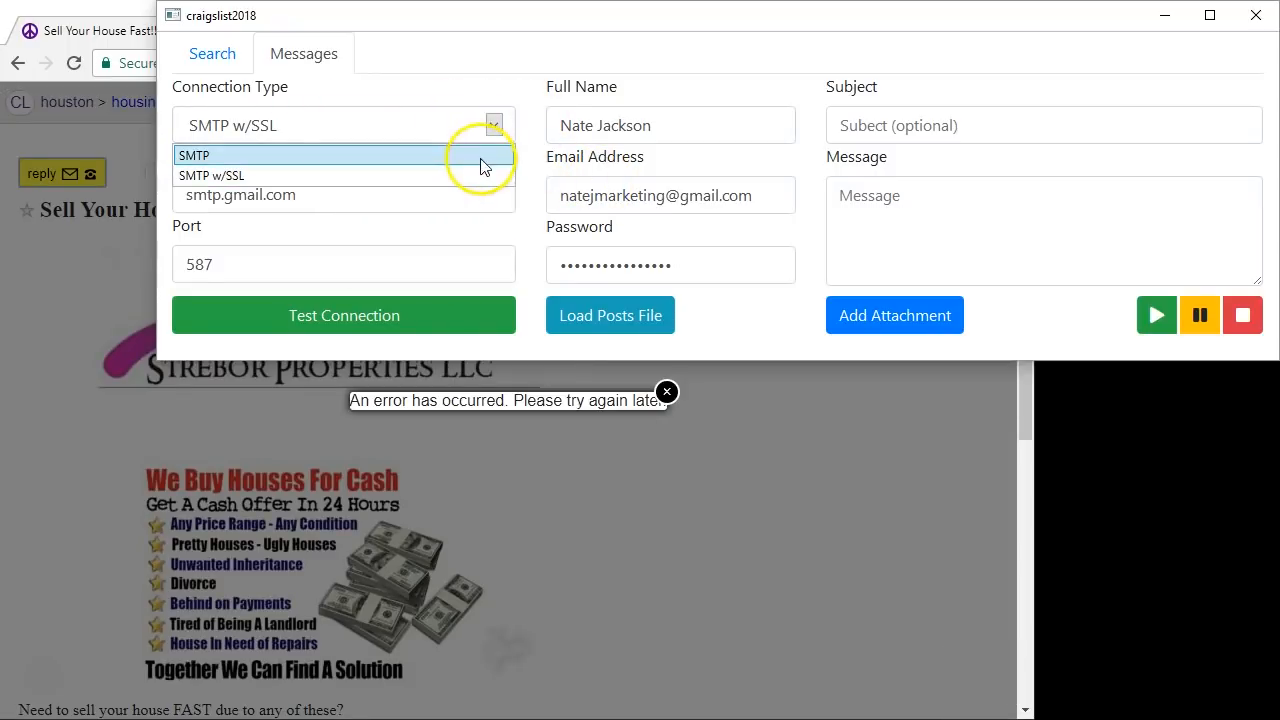
click(508, 223)
click(490, 200)
click(417, 274)
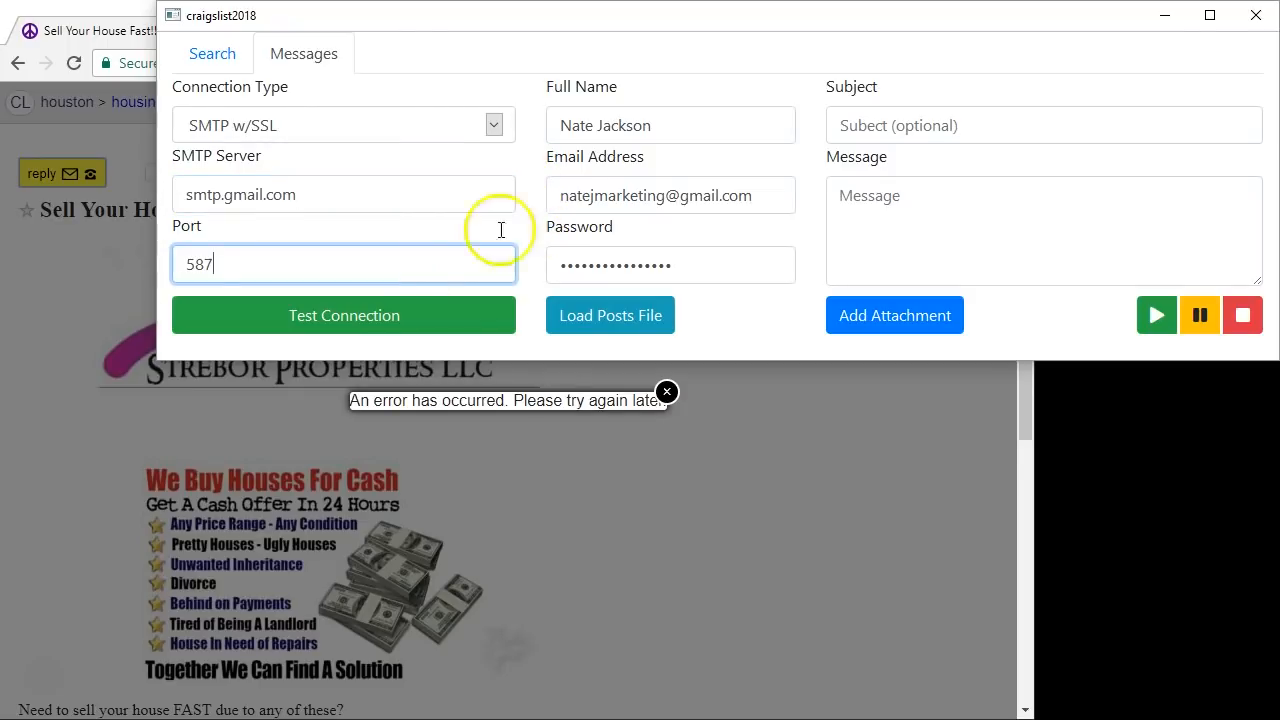
click(677, 132)
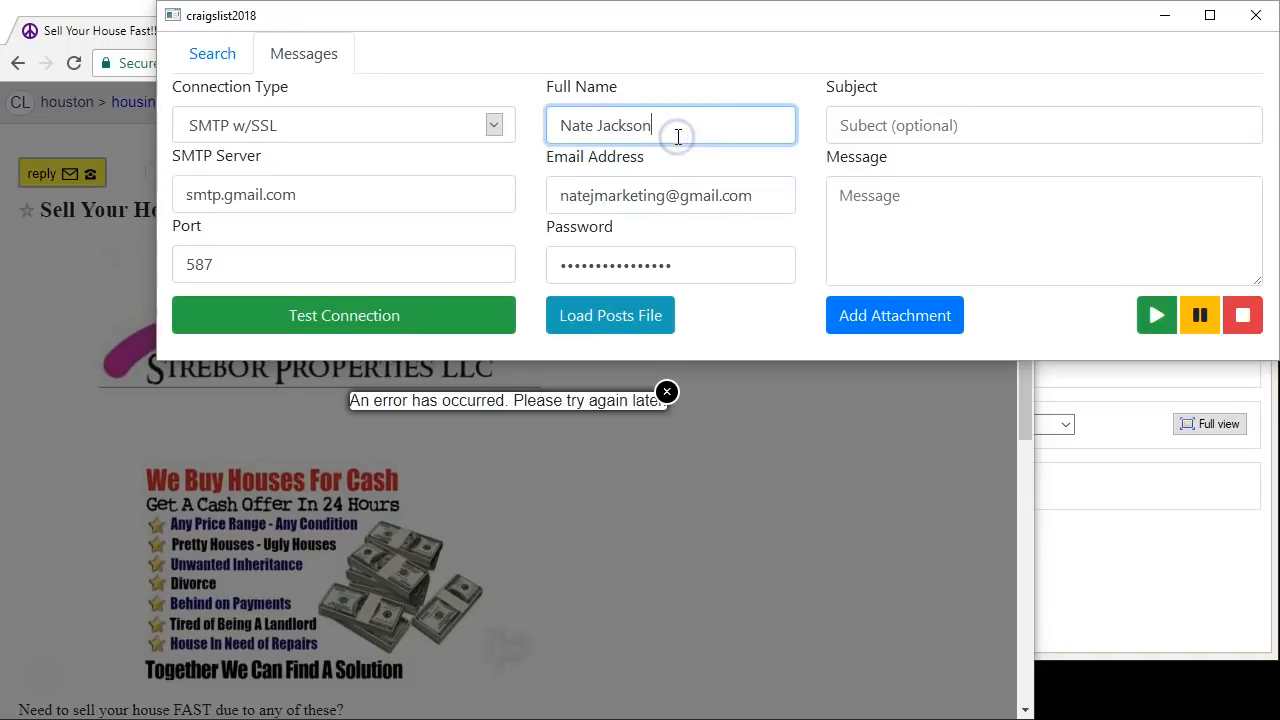
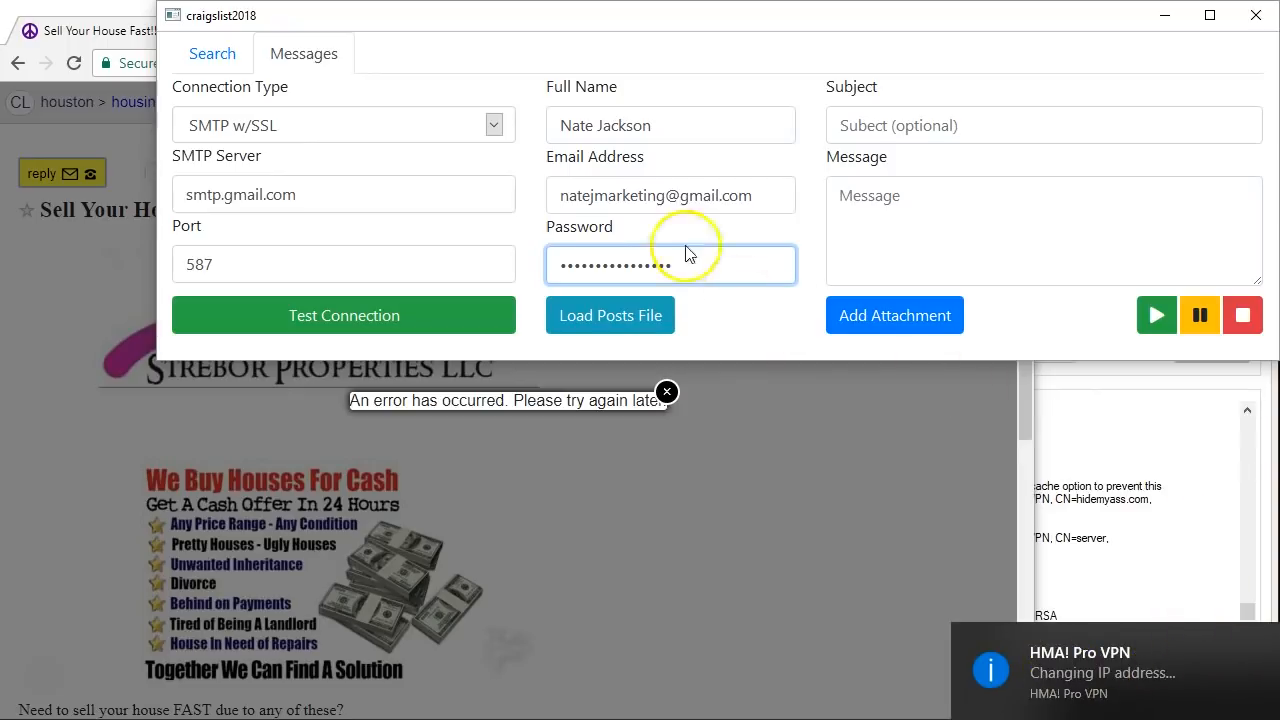
Return to the search settings in craigslist2018 and check the VPN's new IP address and location in HMA! Pro VPN
click(212, 54)
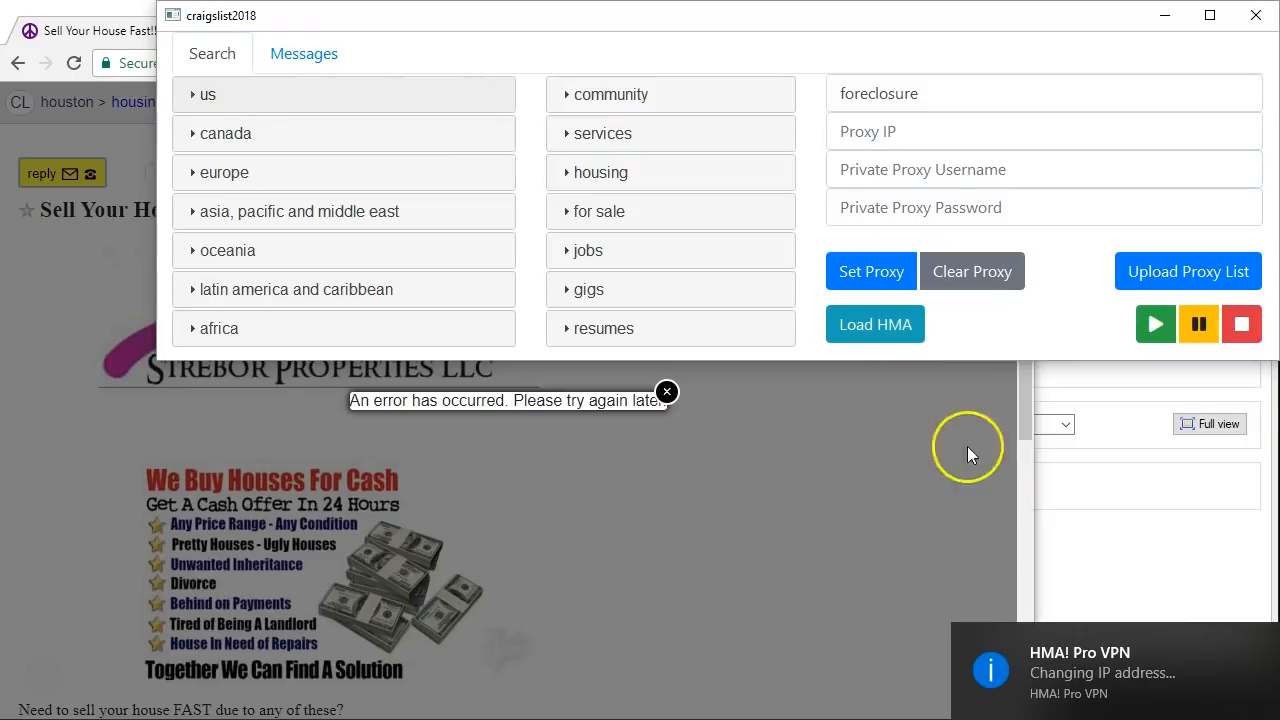
click(1125, 525)
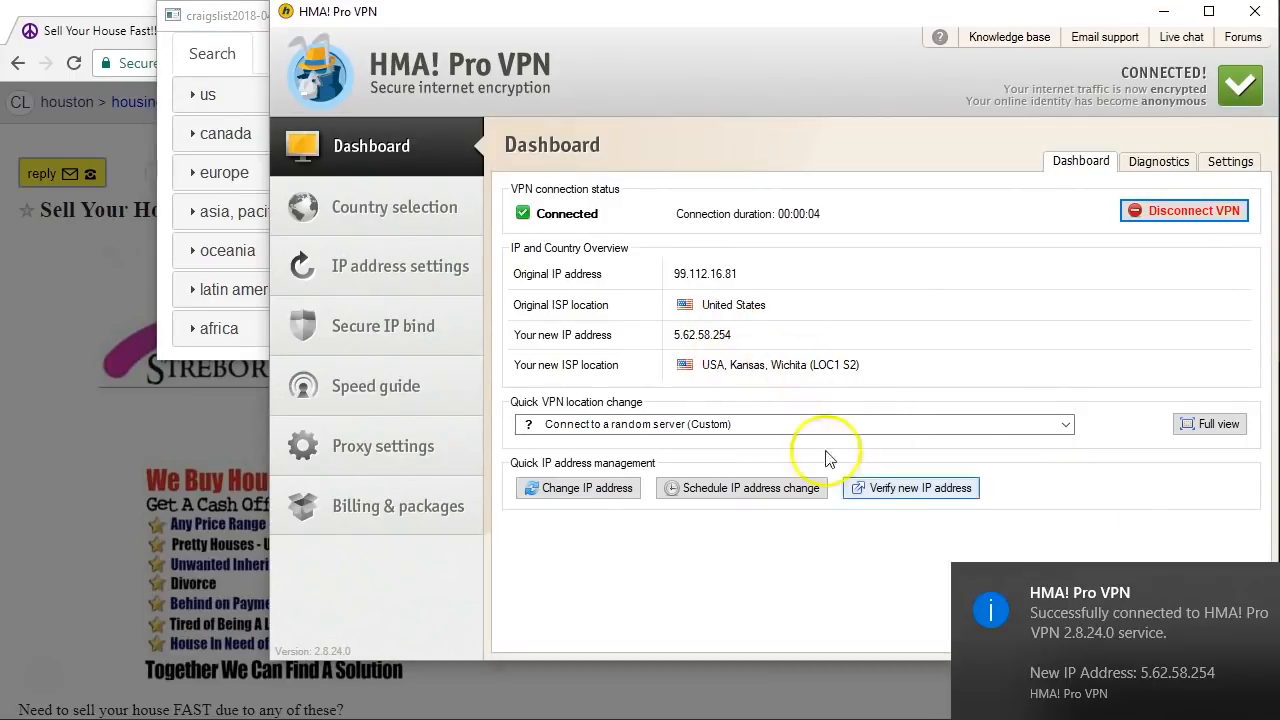
click(60, 17)
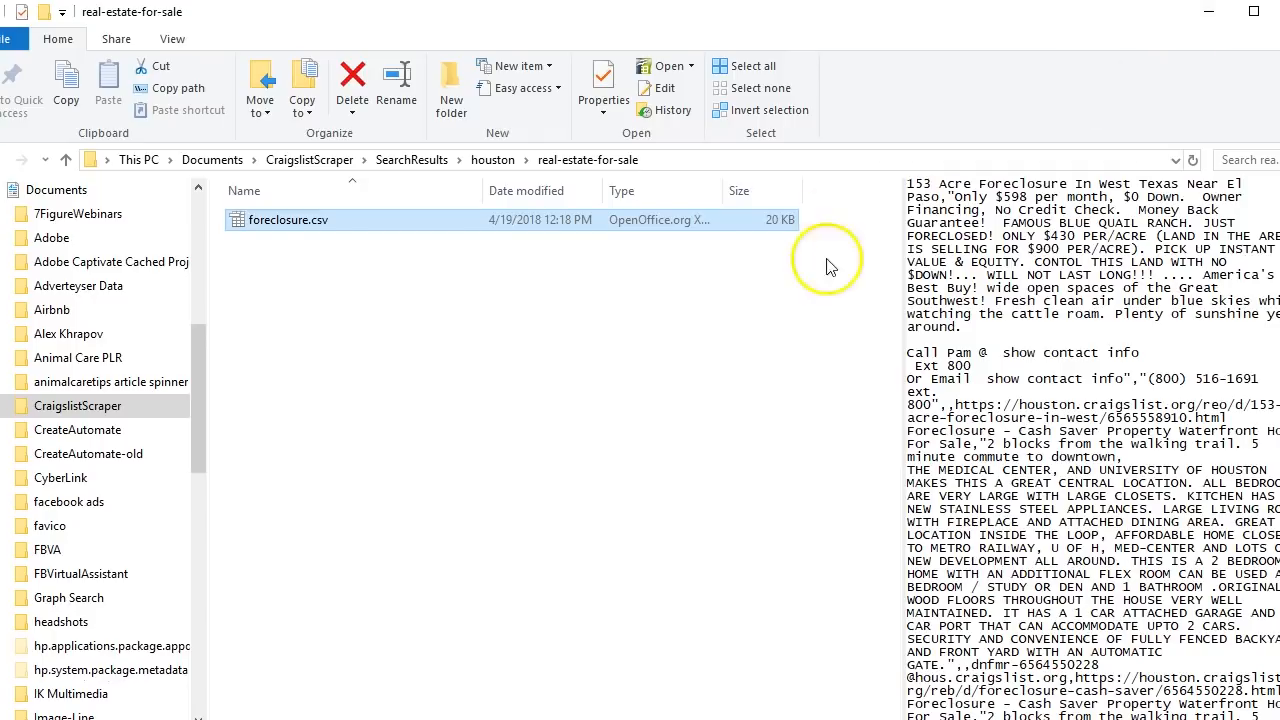
Read through the scraped listings in the foreclosure.csv preview in File Explorer
scroll(1080, 470, down, 9)
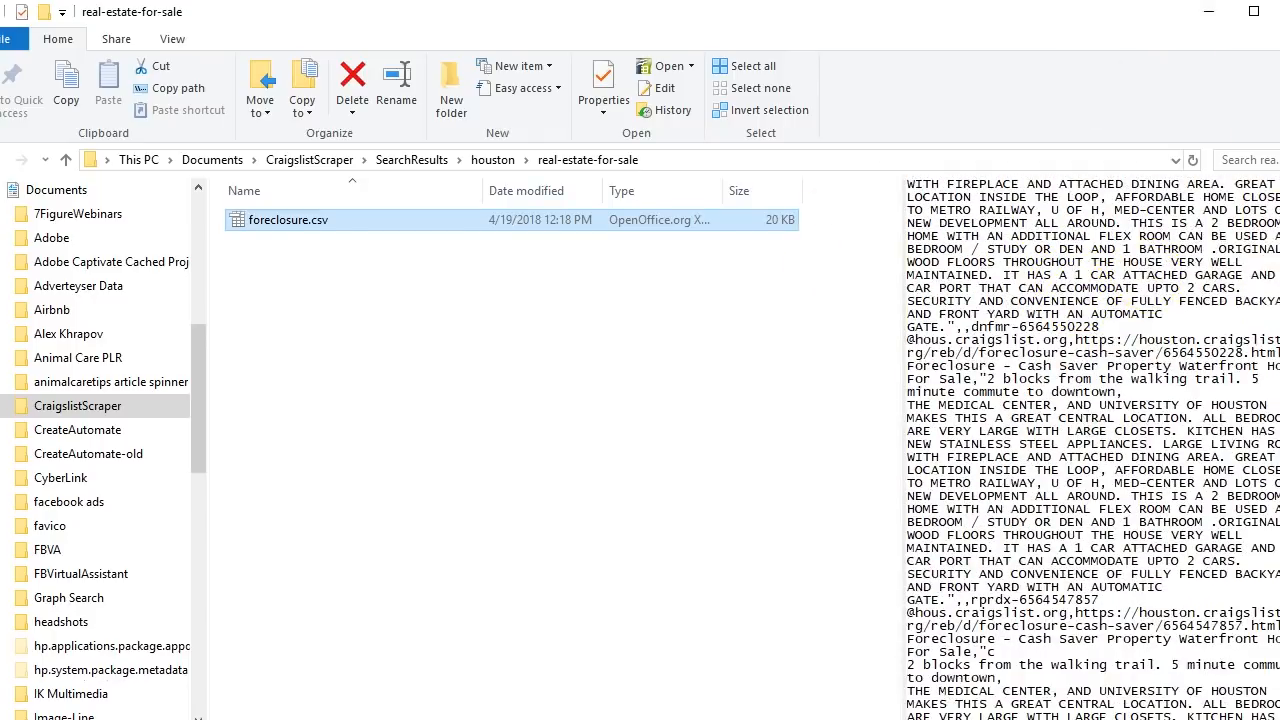
scroll(1090, 450, down, 20)
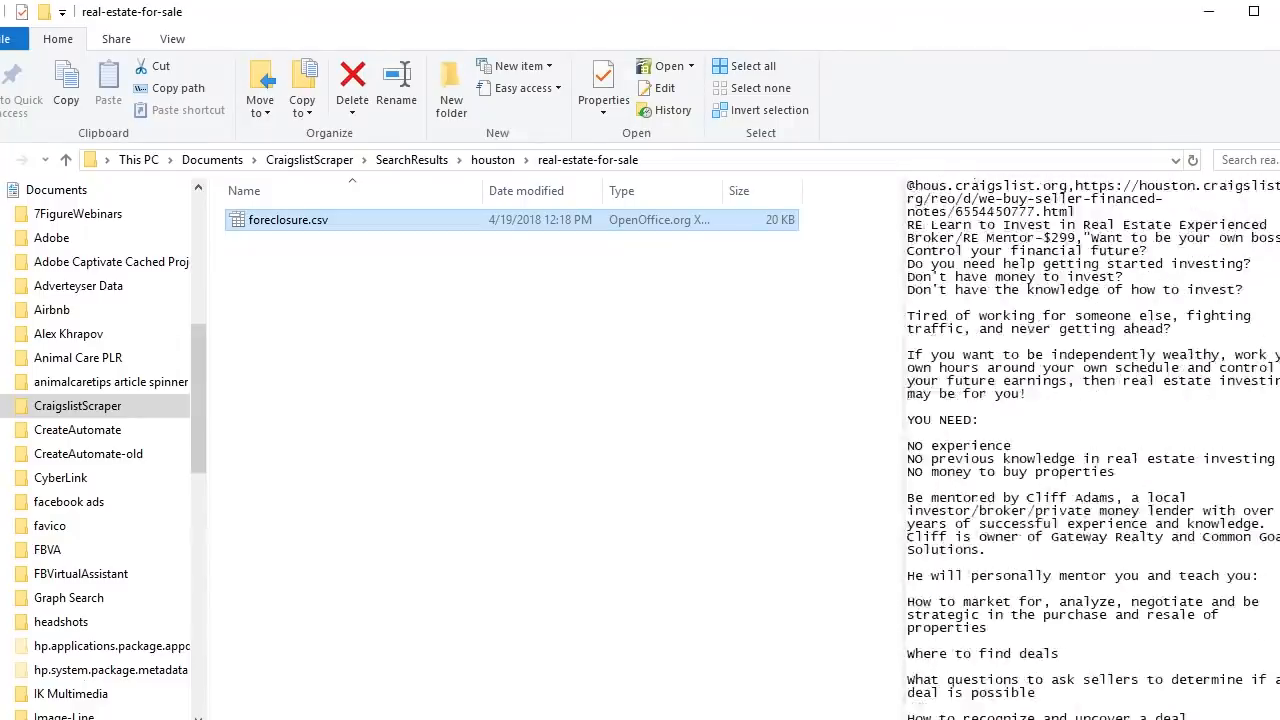
scroll(1090, 450, down, 20)
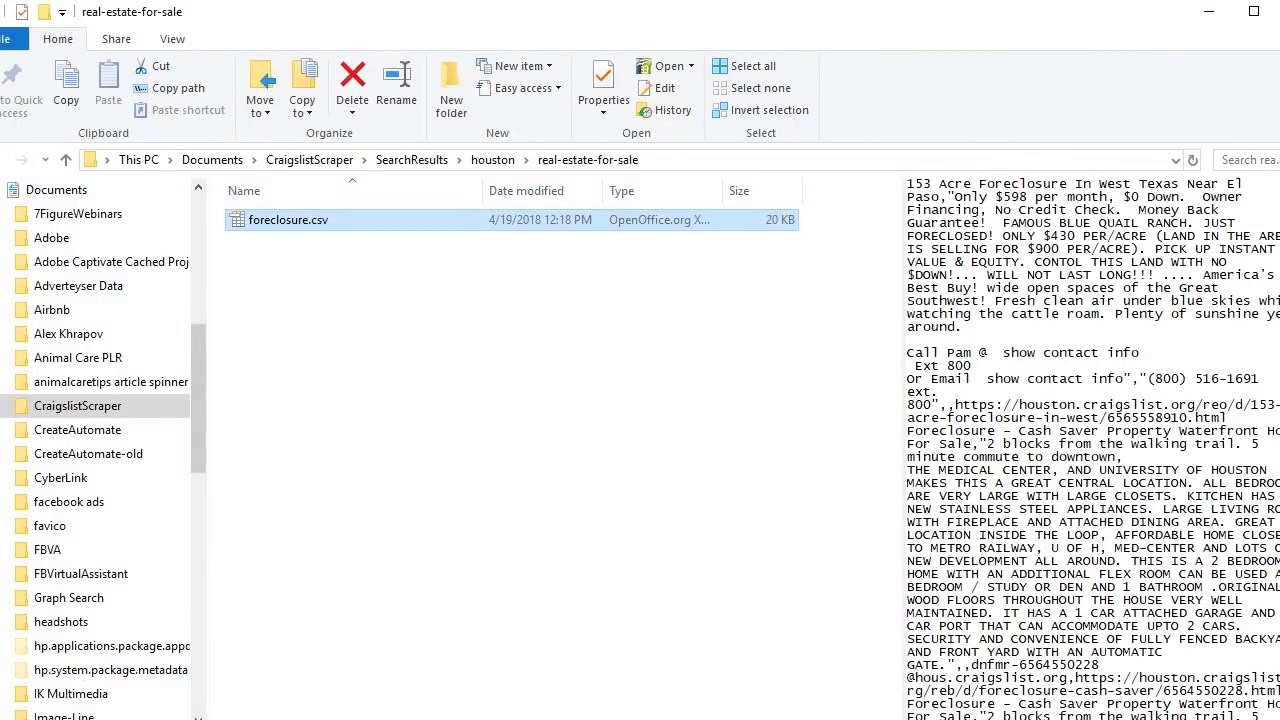
Switch to HMA! Pro VPN and review its dashboard, IP address settings, Secure IP Bind, proxy settings and Speed Guide pages
key(alt+Tab)
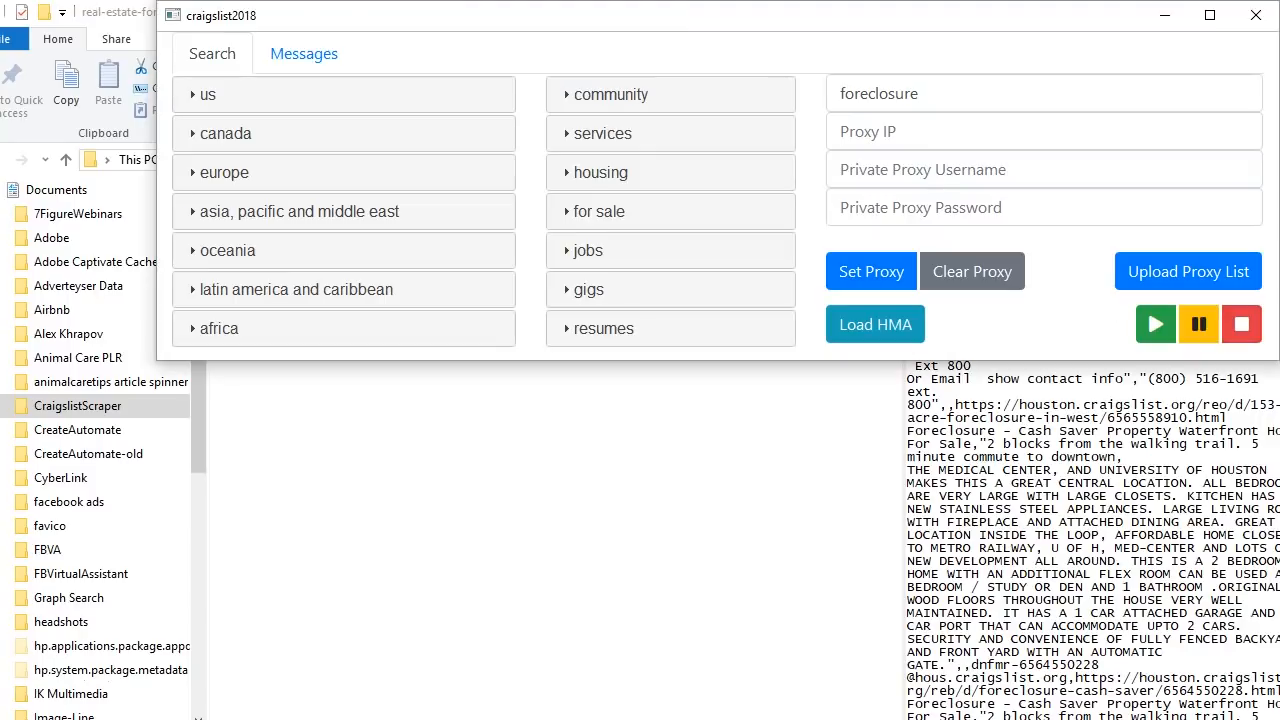
key(alt+Tab)
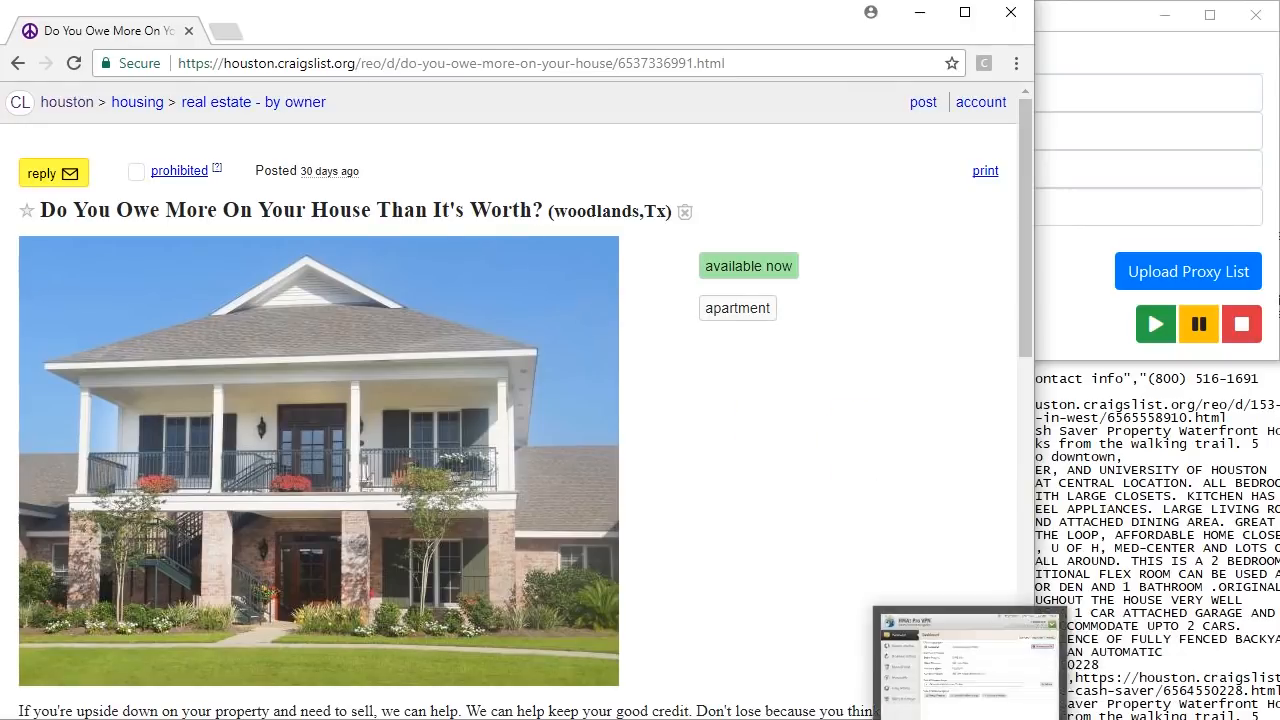
click(1068, 718)
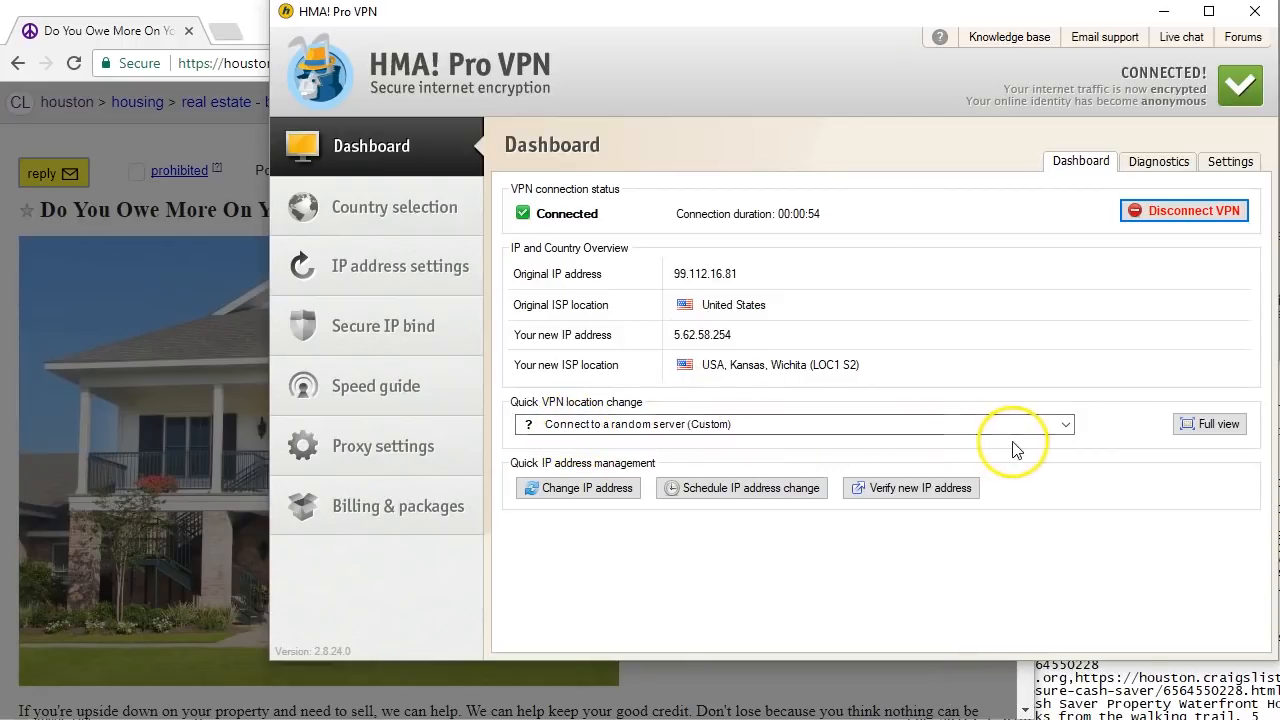
click(363, 280)
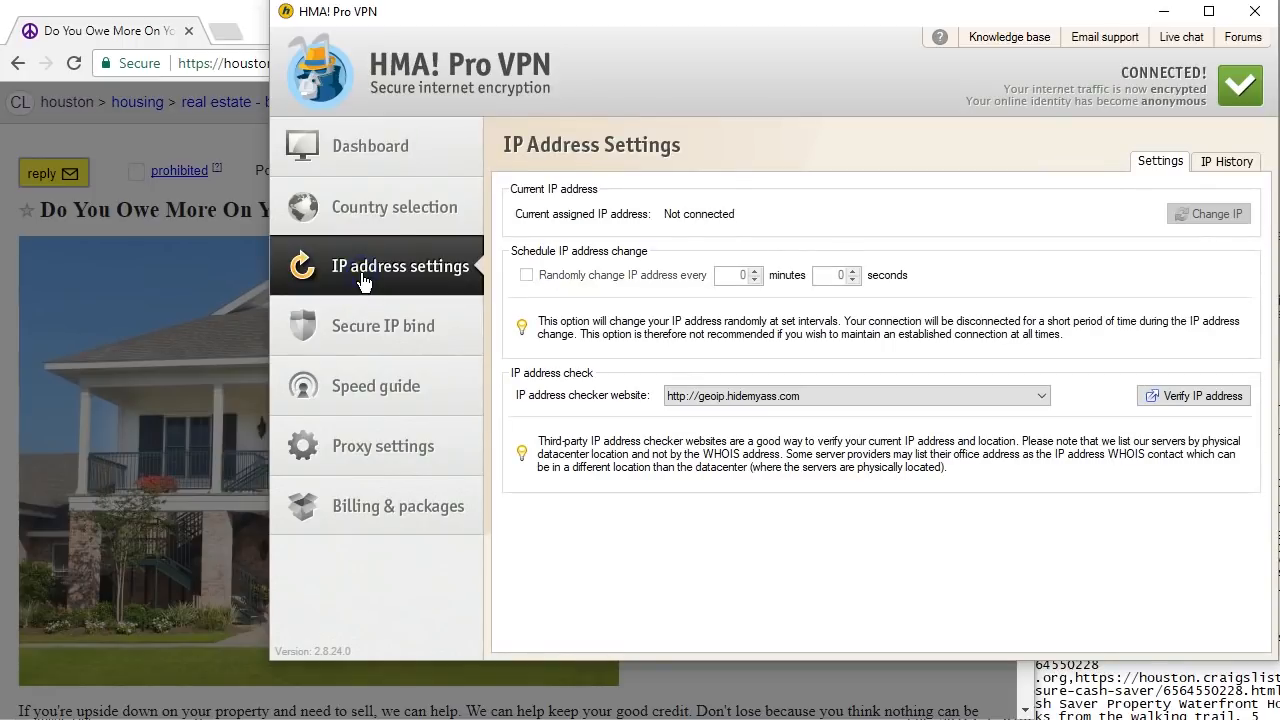
click(382, 340)
click(386, 380)
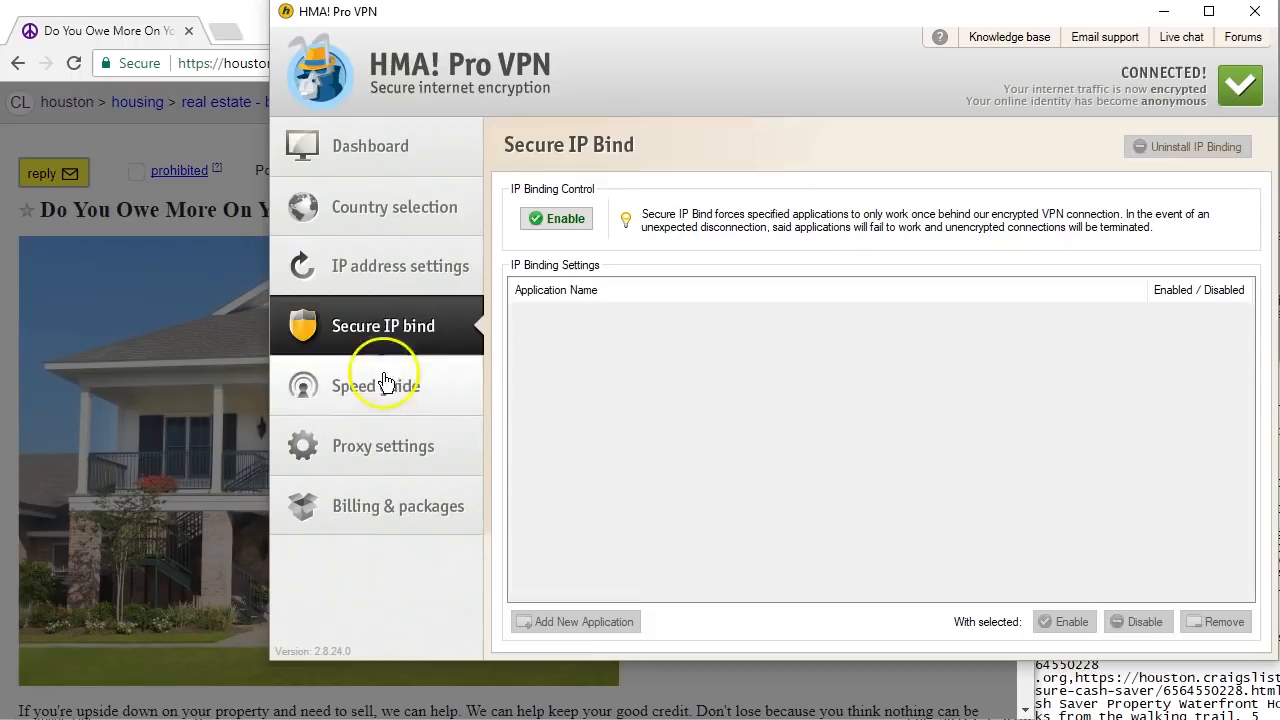
click(390, 450)
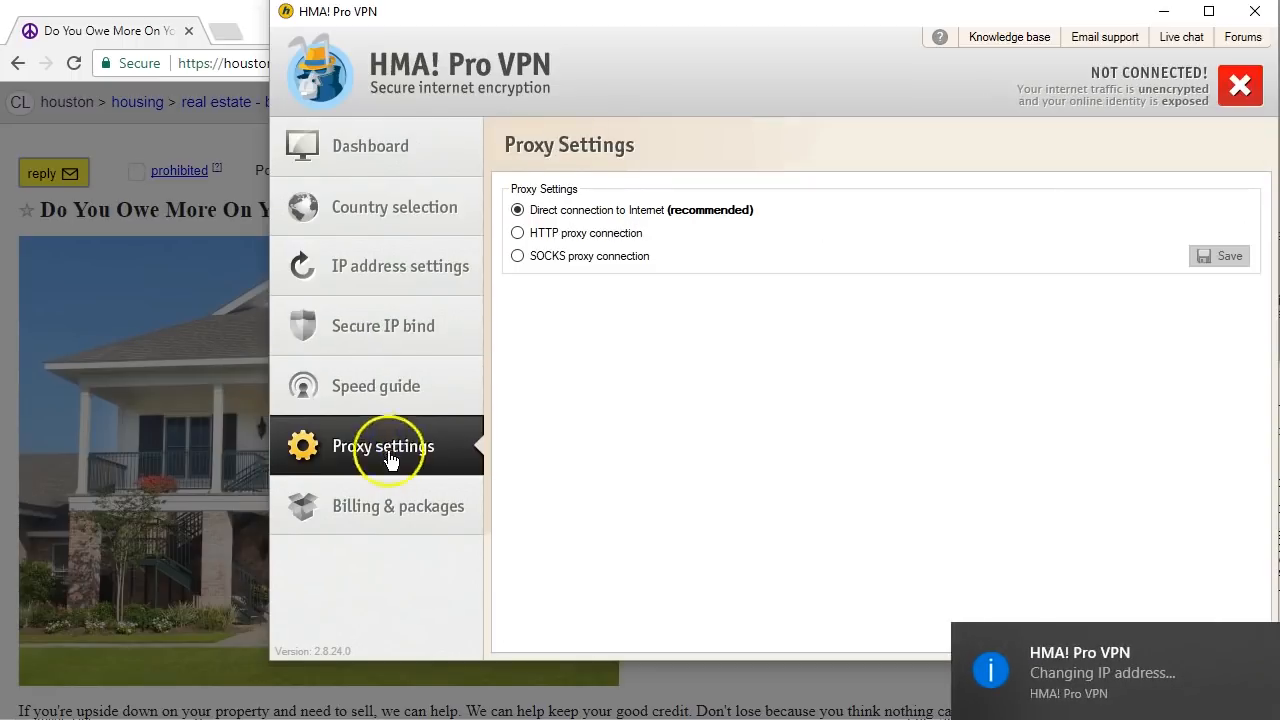
click(407, 387)
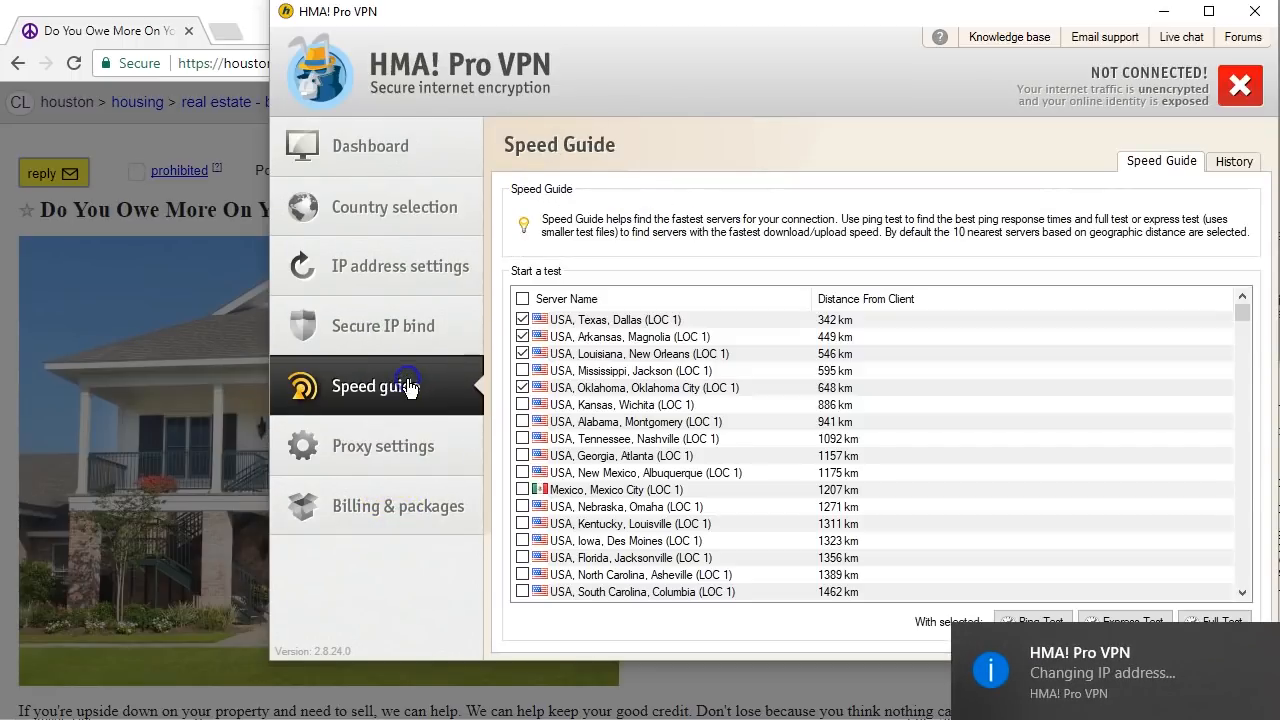
Browse the VPN server locations under Country Selection and minimize the HMA! Pro VPN window
click(408, 222)
click(390, 217)
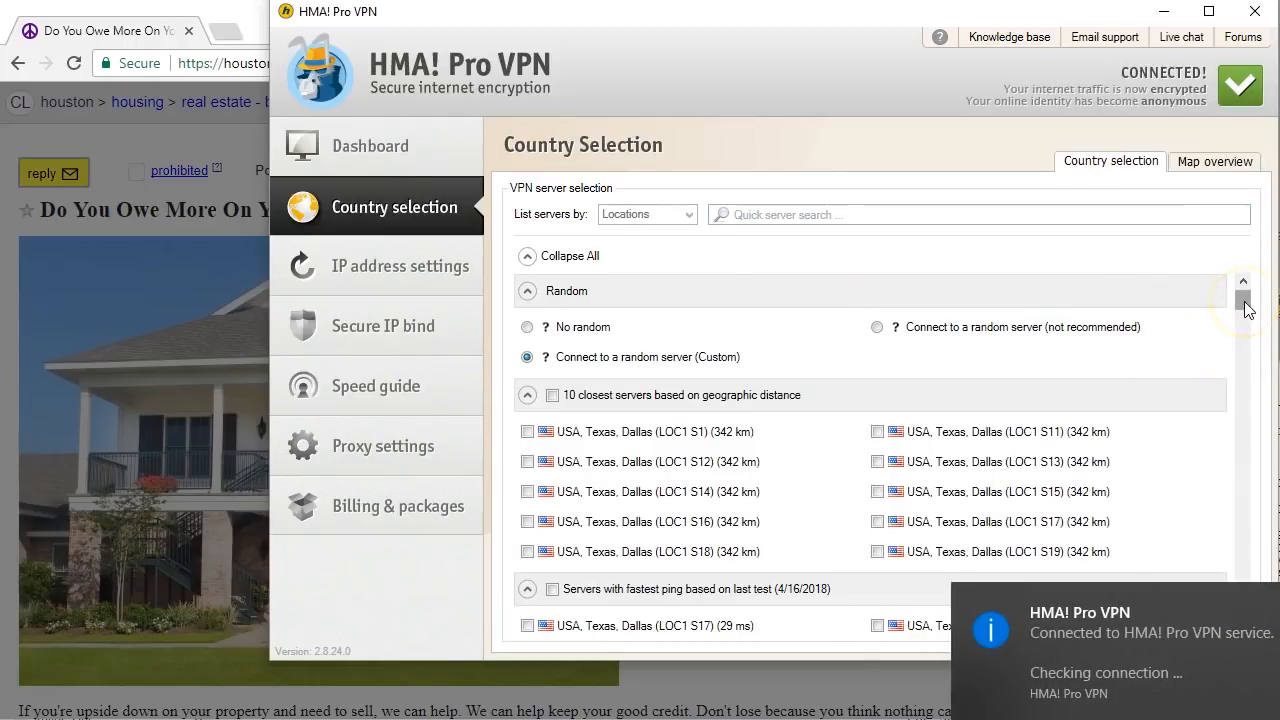
drag(1240, 297, 1238, 366)
scroll(823, 551, down, 15)
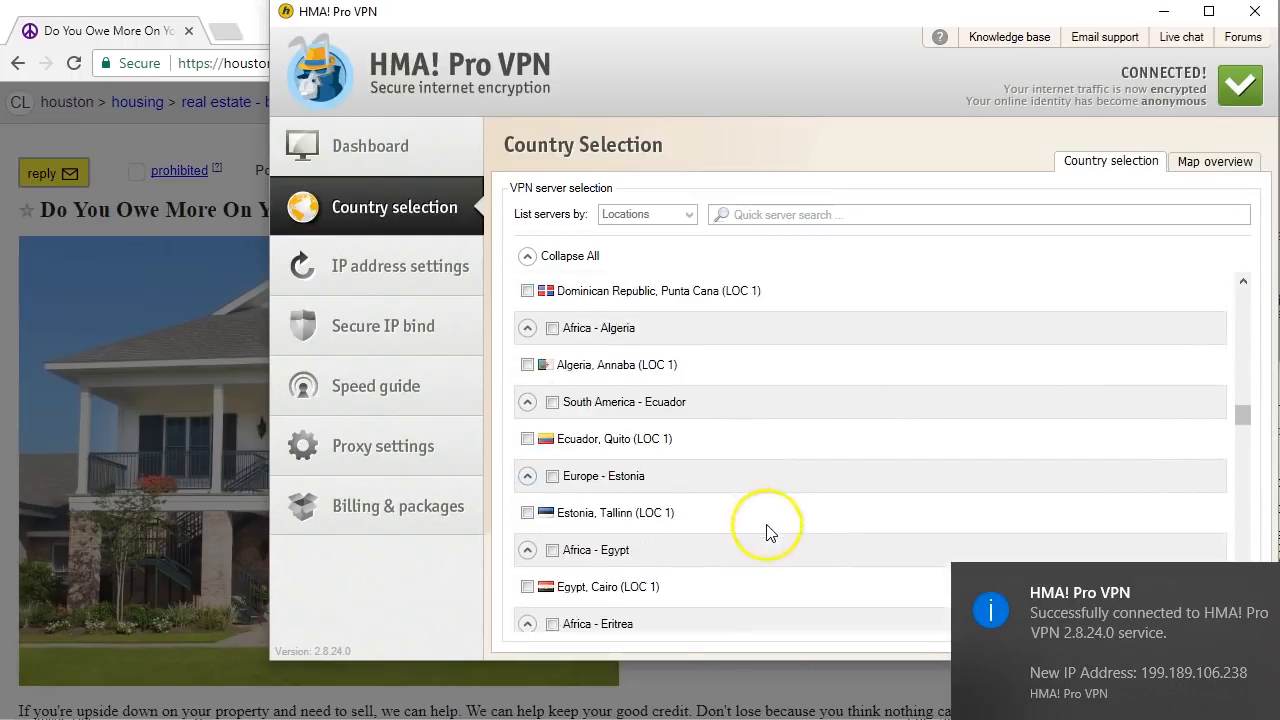
scroll(760, 530, down, 15)
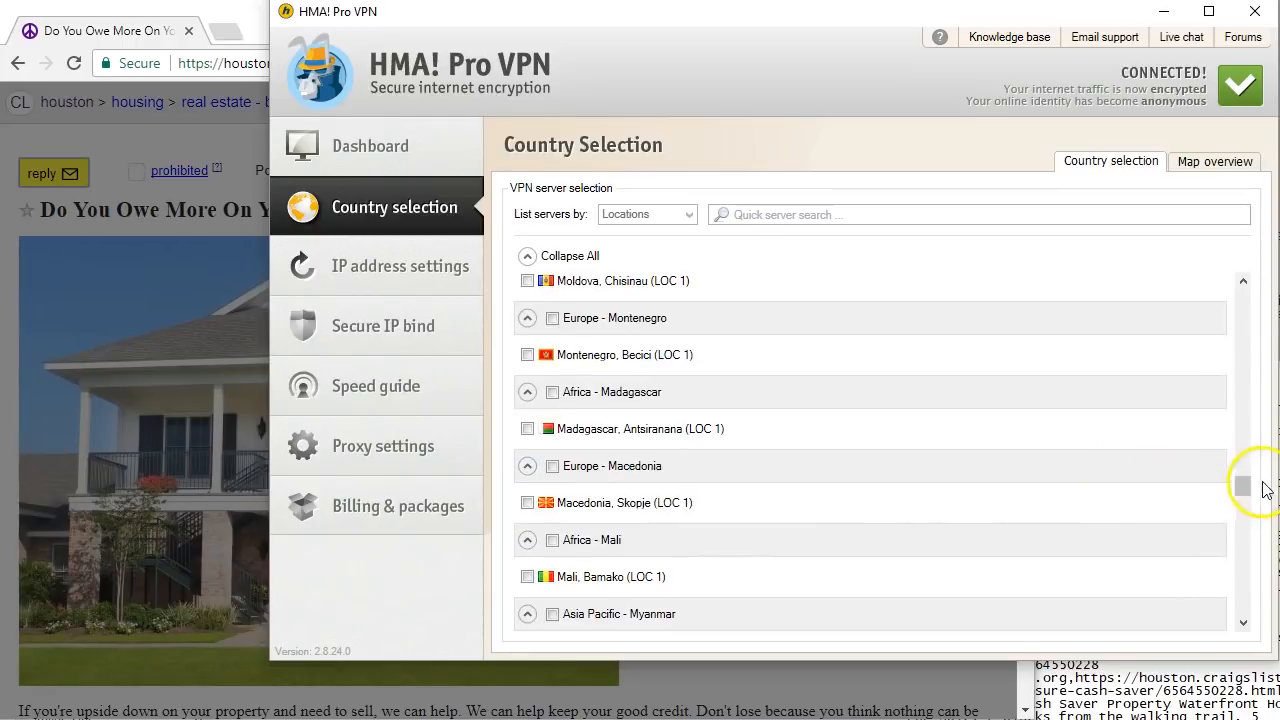
mouse_move(1240, 486)
mouse_down()
mouse_move(1240, 523)
mouse_move(1226, 472)
mouse_up()
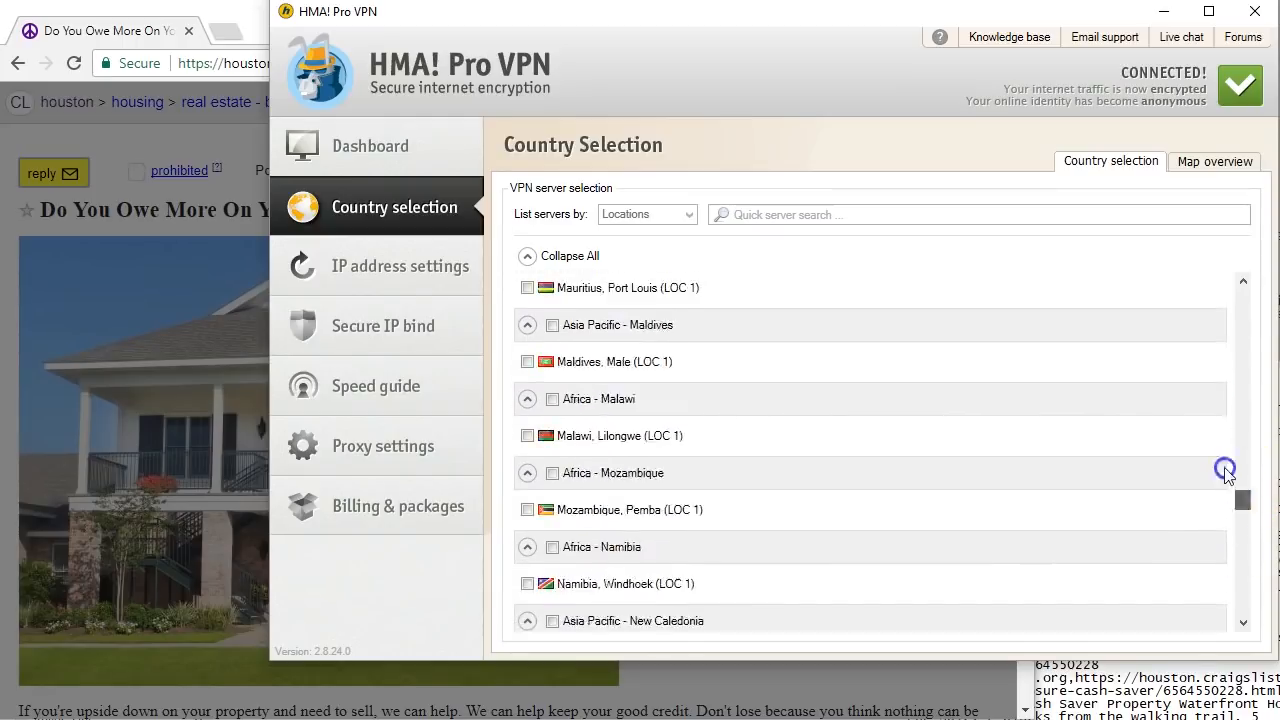
click(1164, 16)
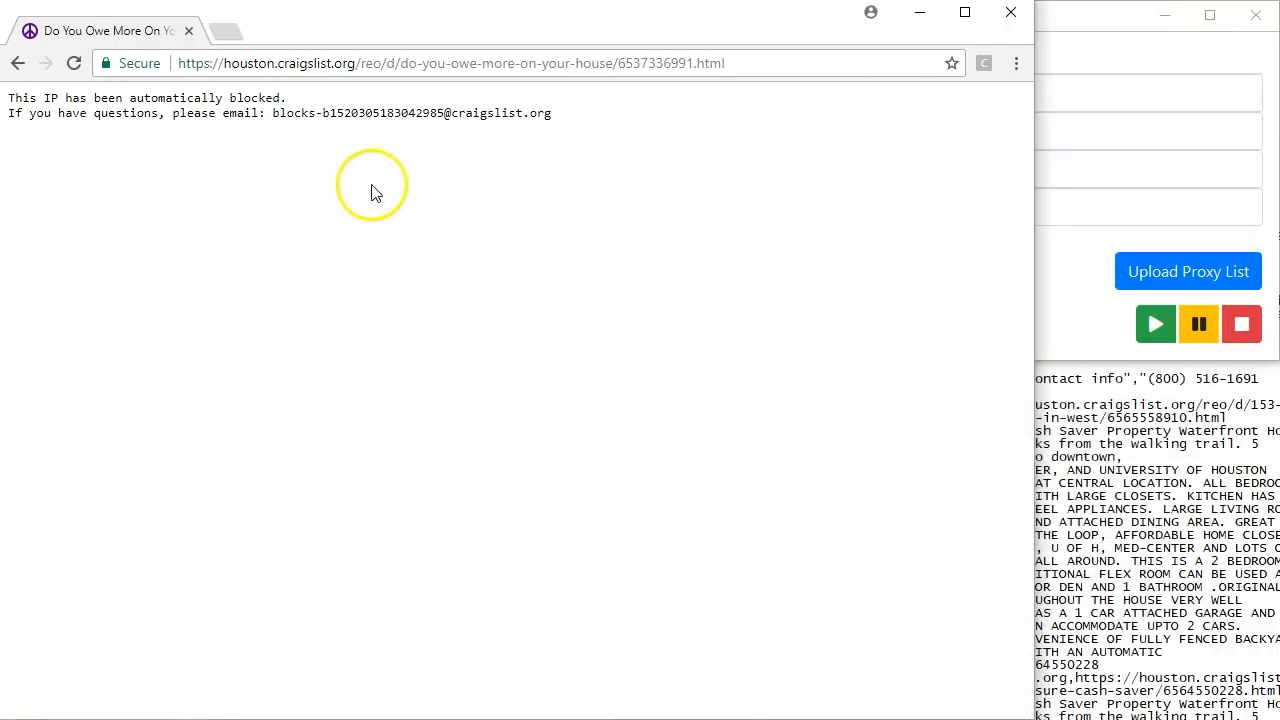
Compare the Craigslist page in Chrome with the VPN and check the new IP address and location on the HMA! Pro VPN dashboard
click(1055, 20)
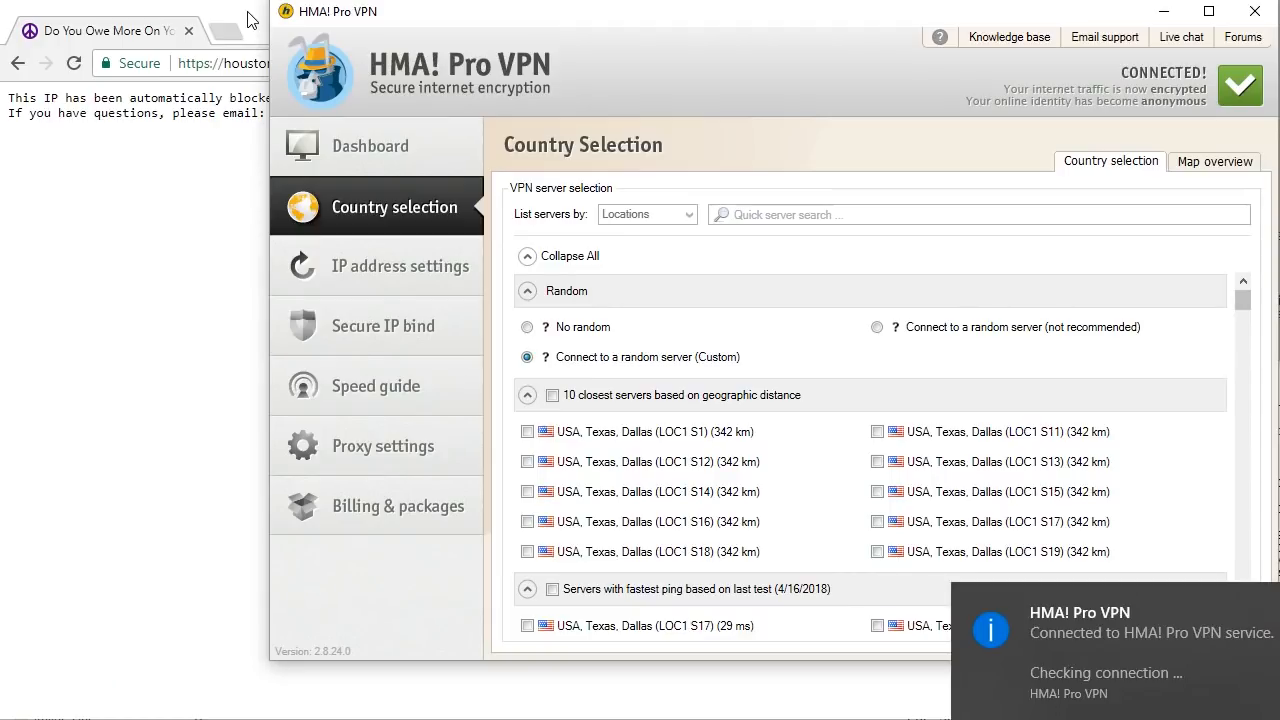
click(249, 20)
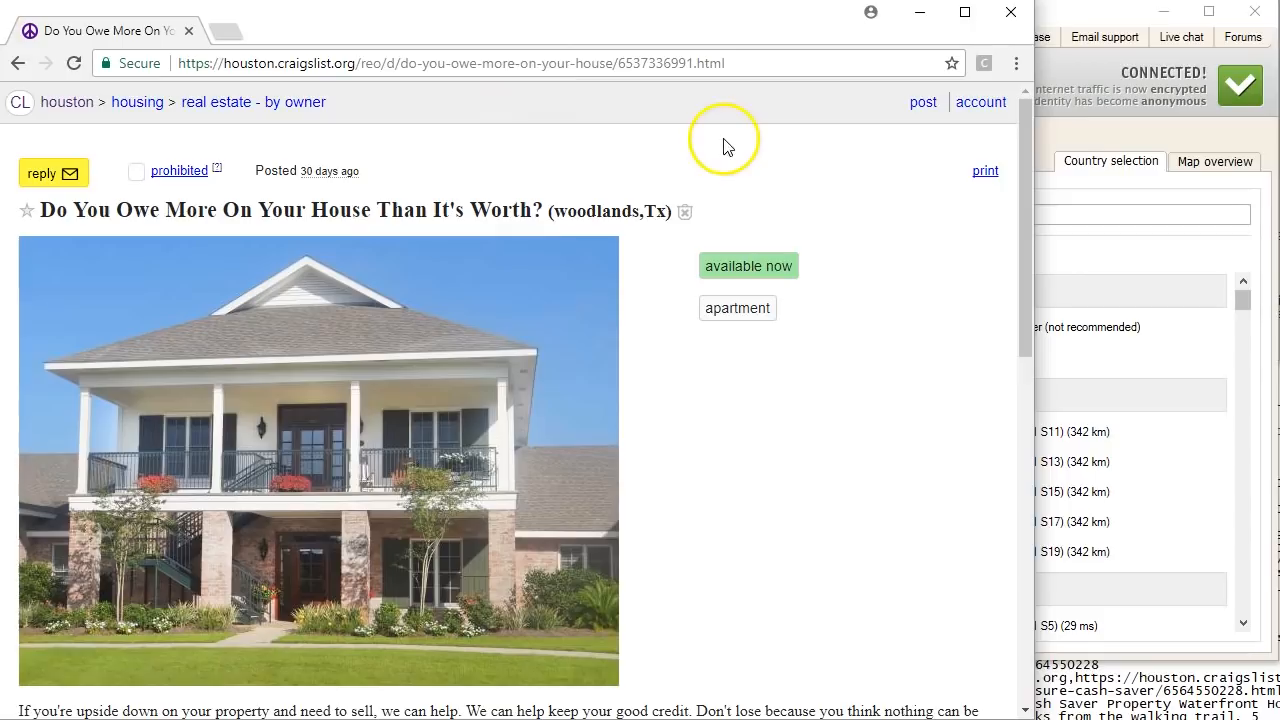
click(1195, 272)
click(300, 146)
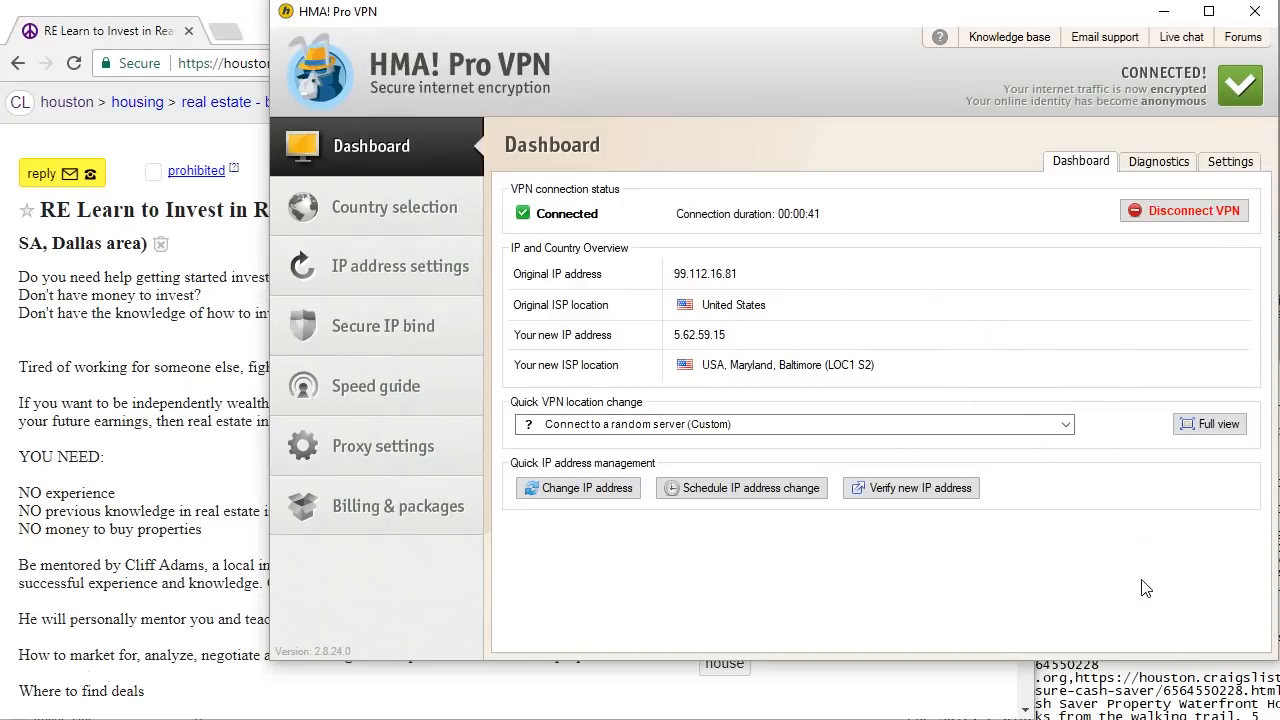
View the listing's contact details in Chrome and pause the scraping run in craigslist2018
click(236, 17)
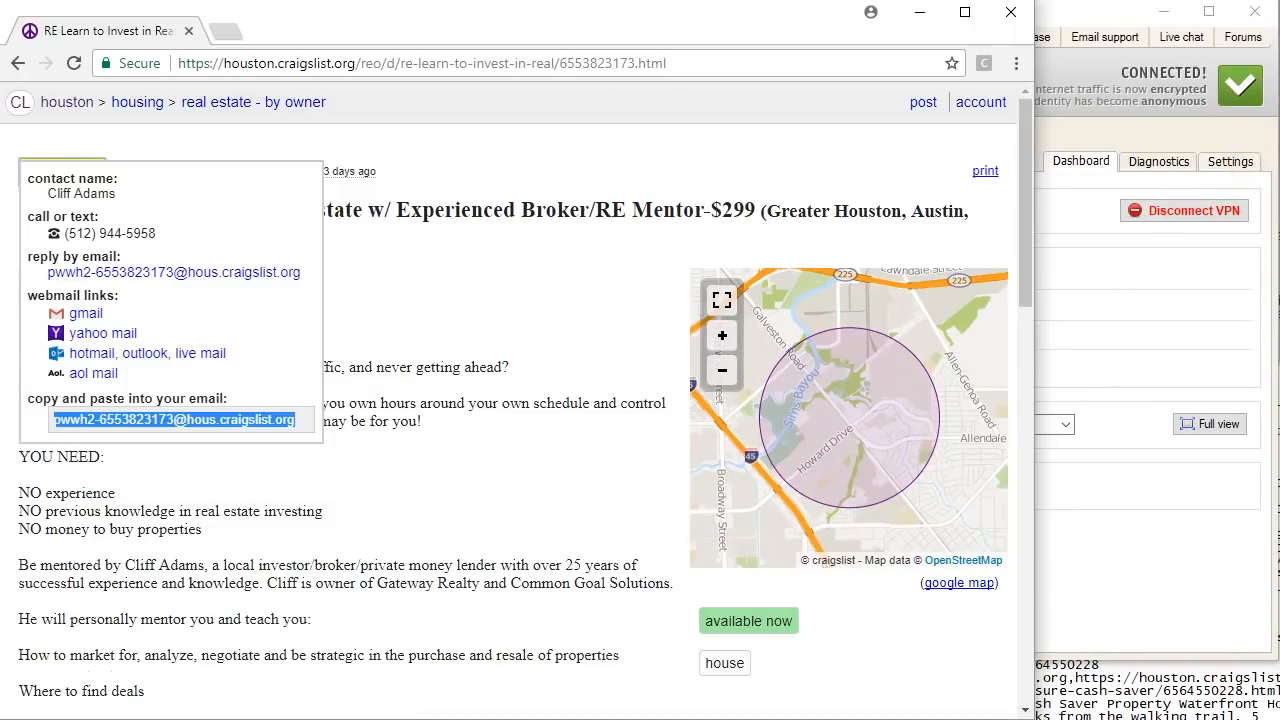
key(alt+Tab)
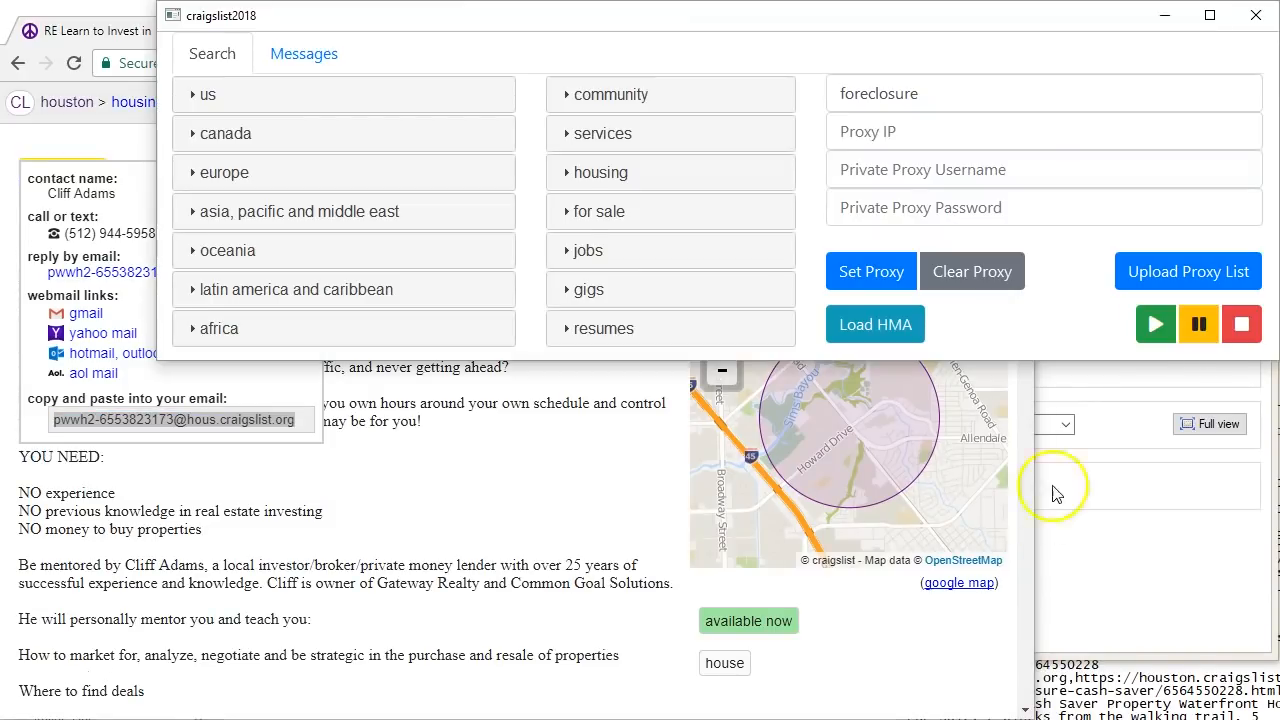
click(1199, 332)
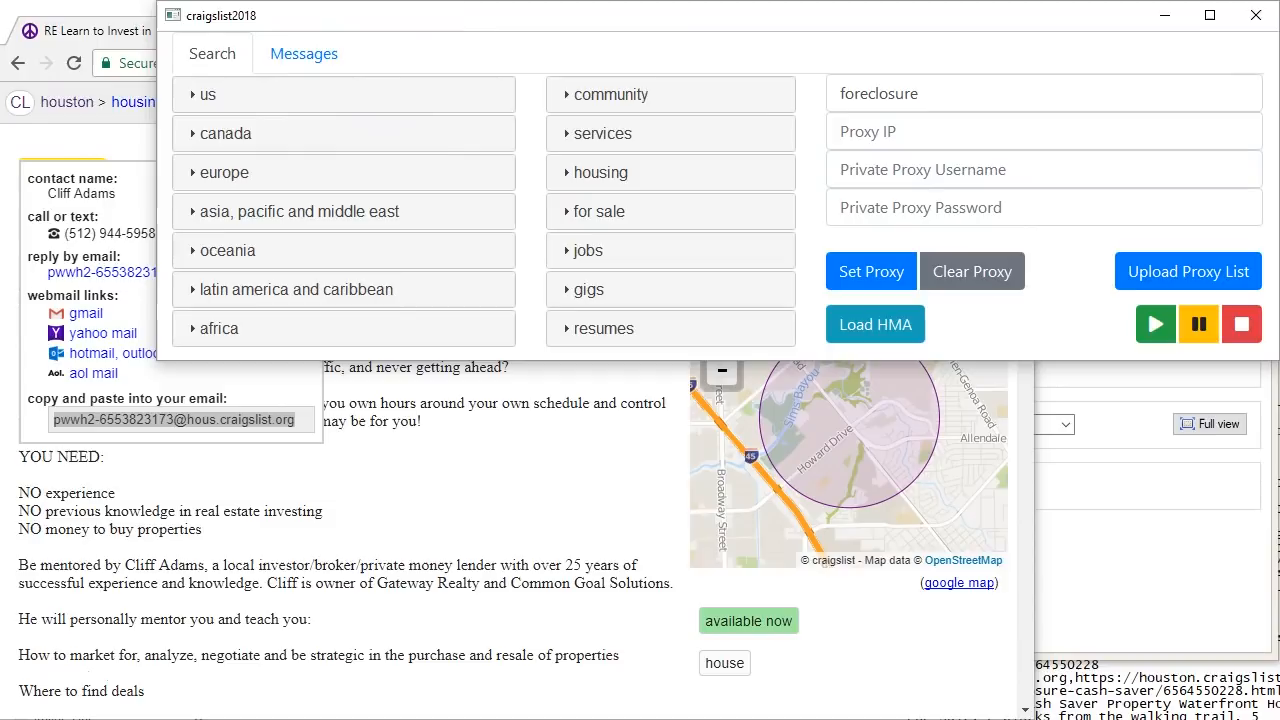
Open foreclosure.csv in OpenOffice Calc as comma-separated Unicode (UTF-8) text and fit the Calc window to the screen
key(alt+Tab)
click(292, 222)
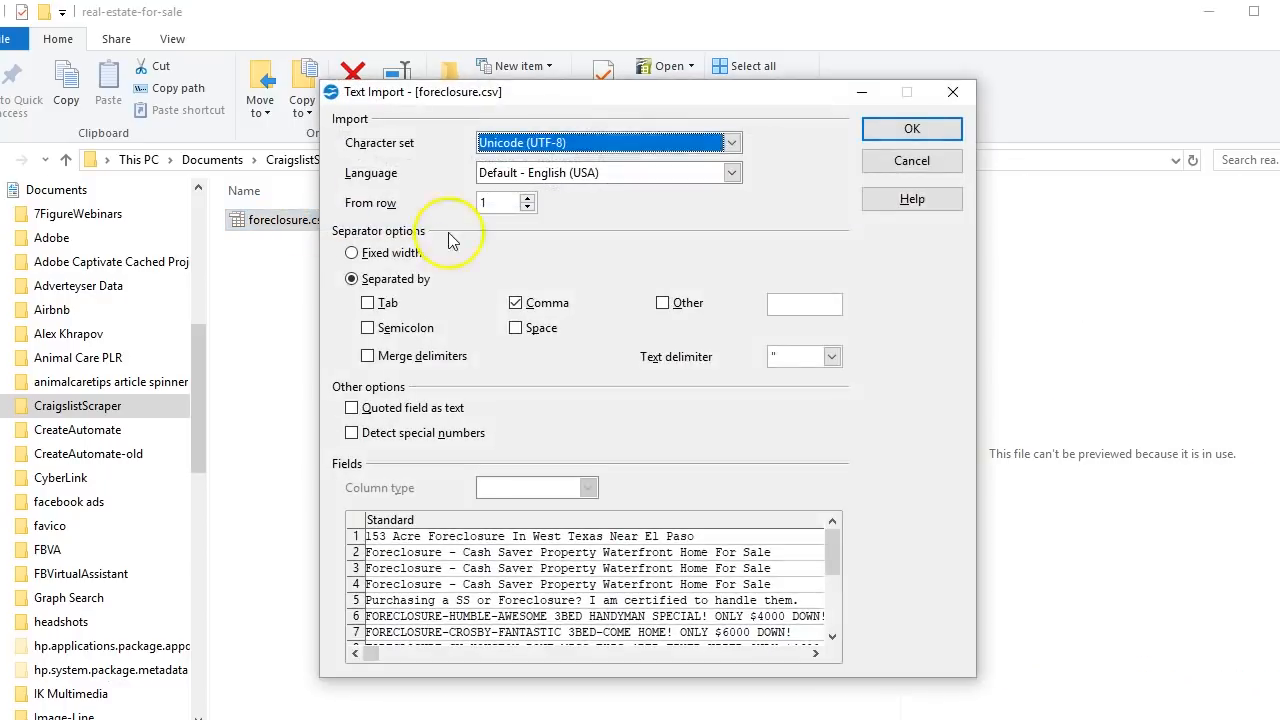
click(943, 132)
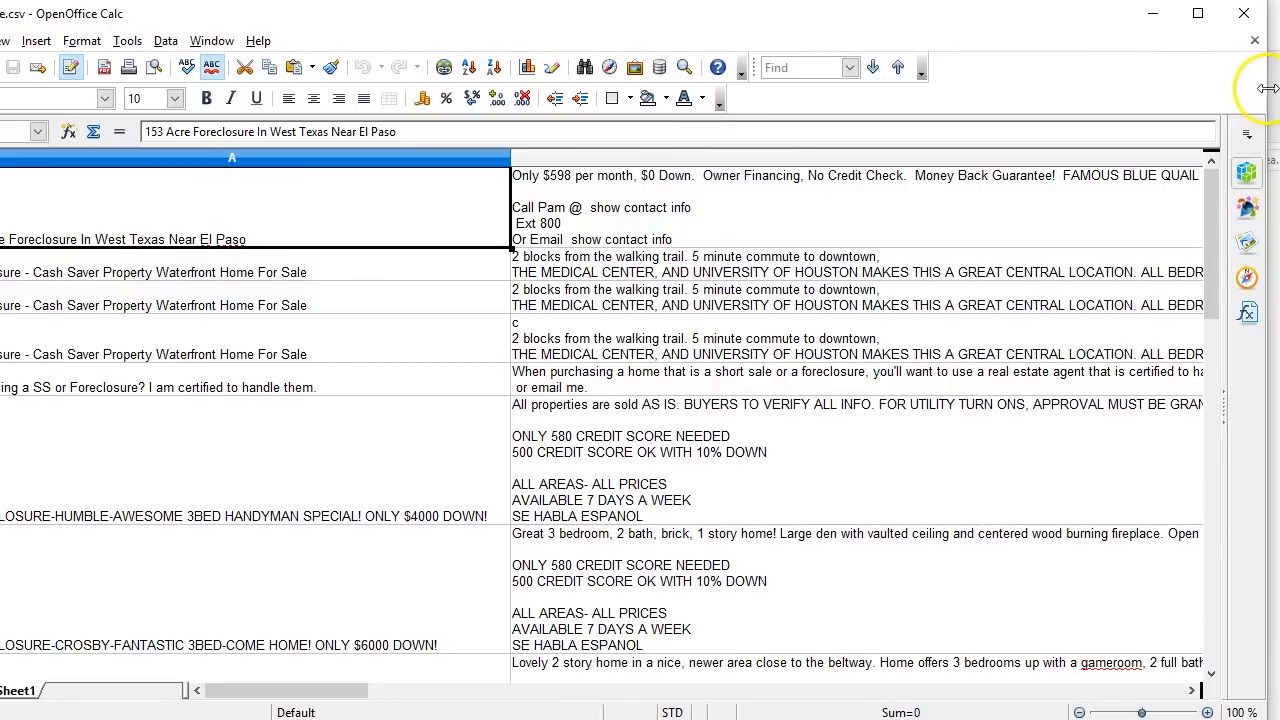
drag(1268, 88, 1173, 88)
drag(941, 14, 1023, 14)
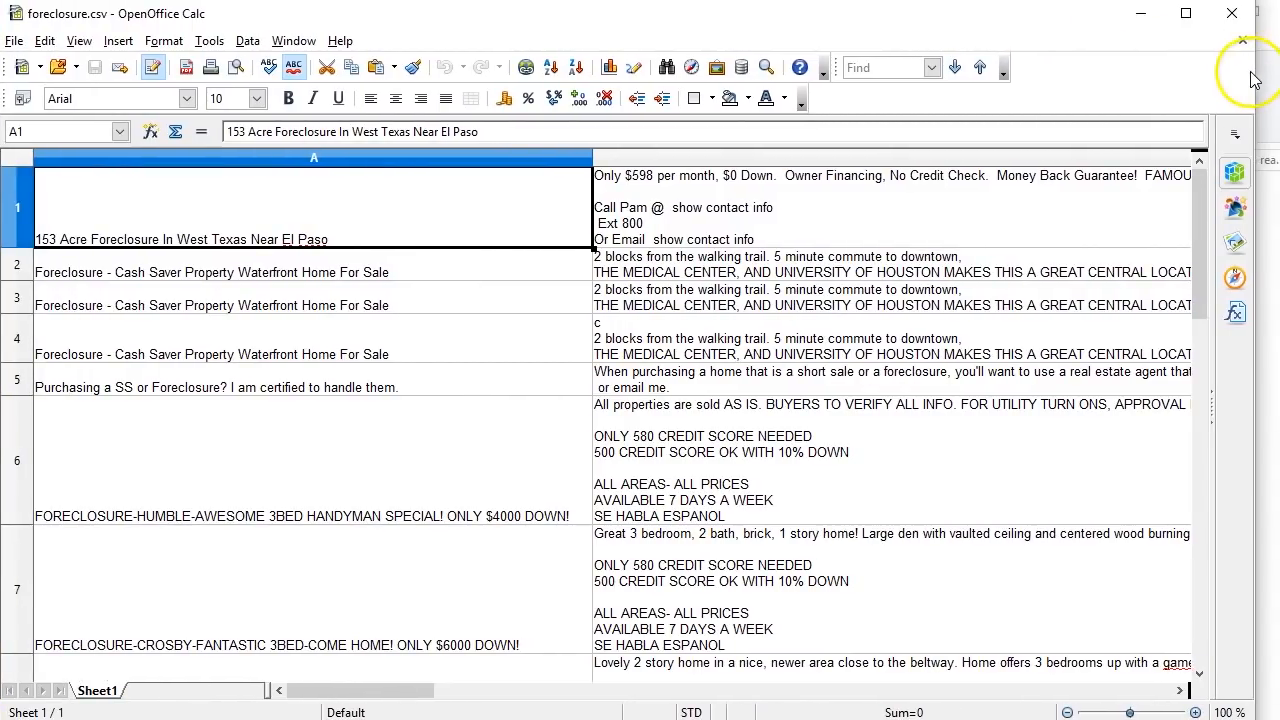
drag(1255, 73, 1276, 75)
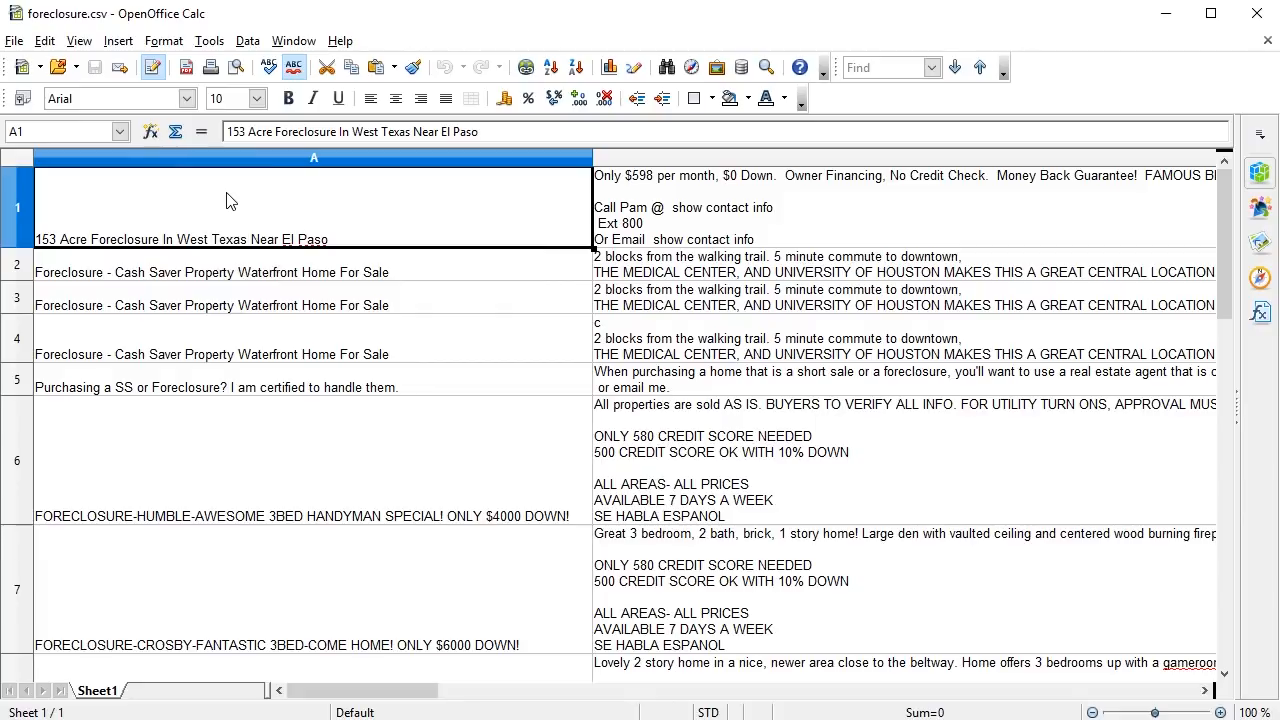
Look through the scraped listing titles in column A from row 1 down to row 16
scroll(246, 230, down, 1)
scroll(248, 270, up, 1)
click(222, 225)
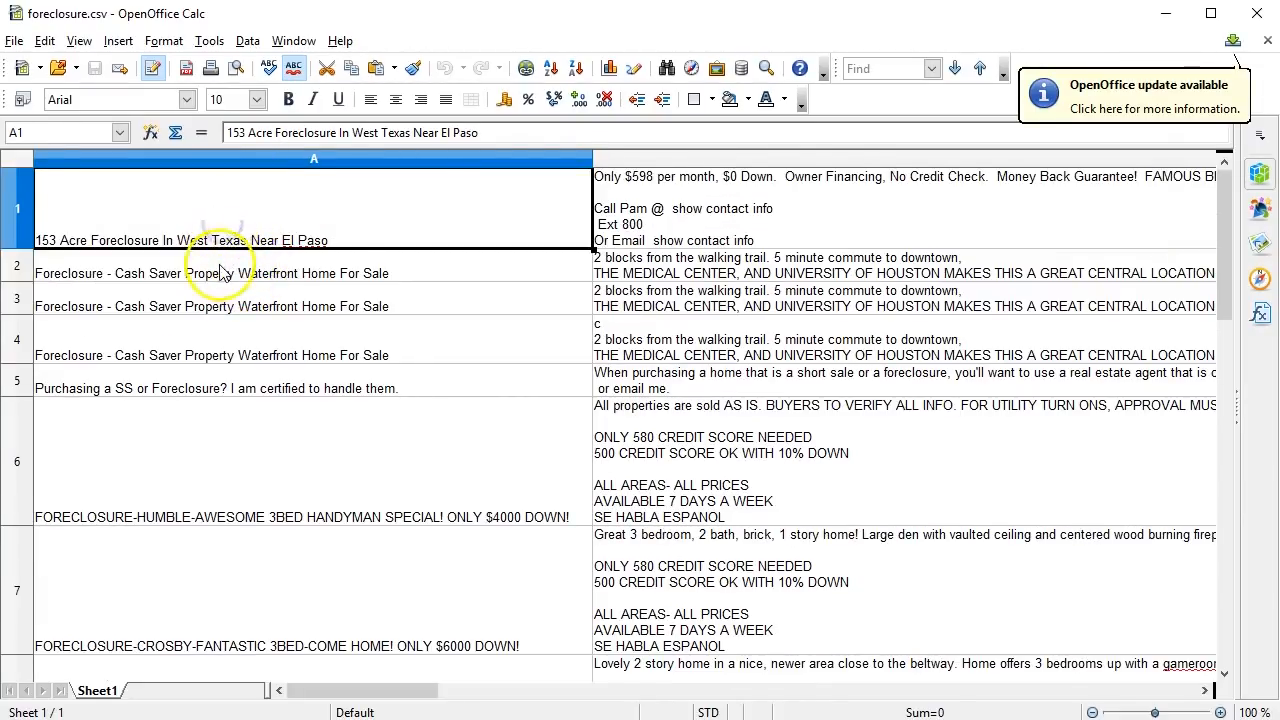
click(222, 272)
click(220, 300)
click(220, 345)
click(218, 386)
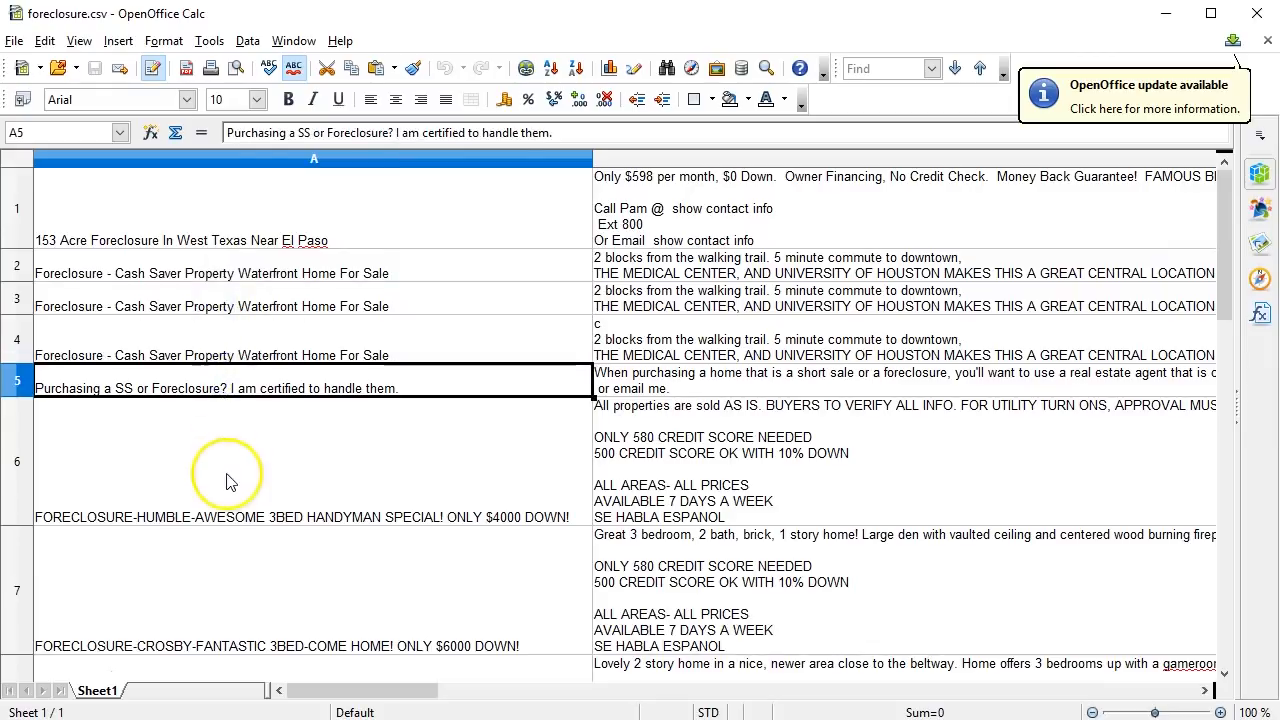
click(226, 482)
scroll(216, 557, down, 5)
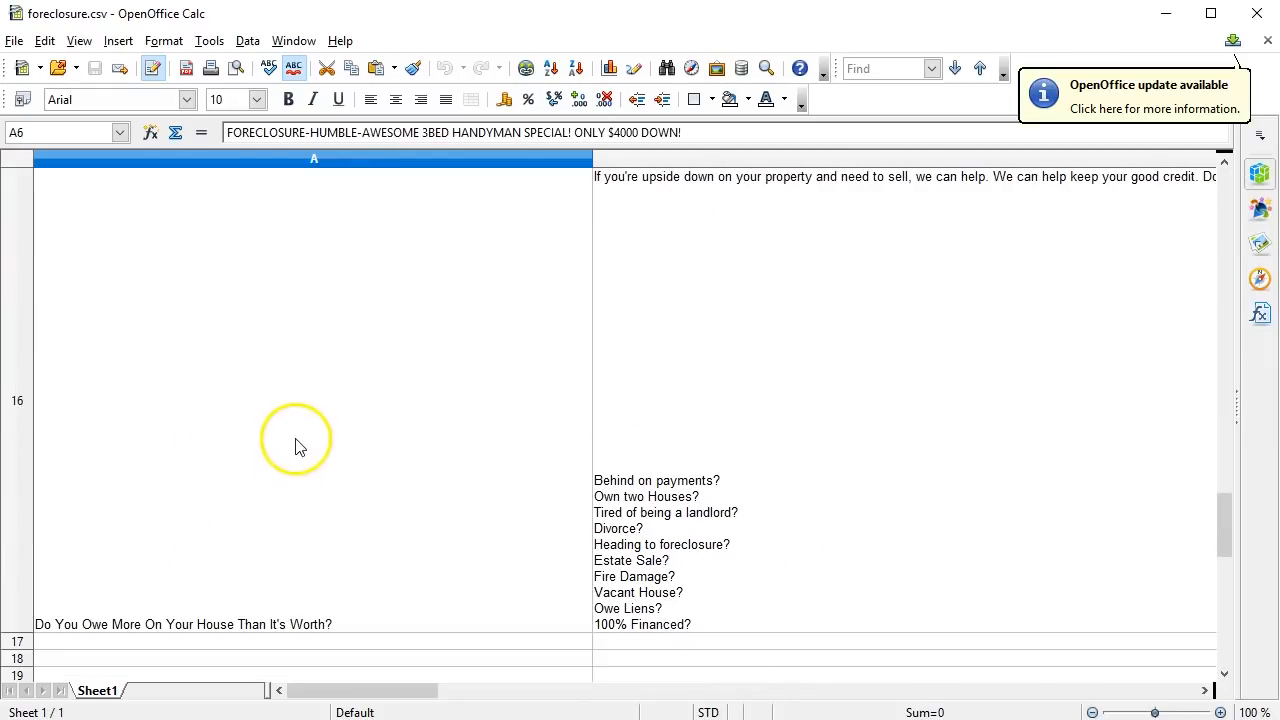
scroll(293, 441, down, 1)
scroll(291, 441, up, 1)
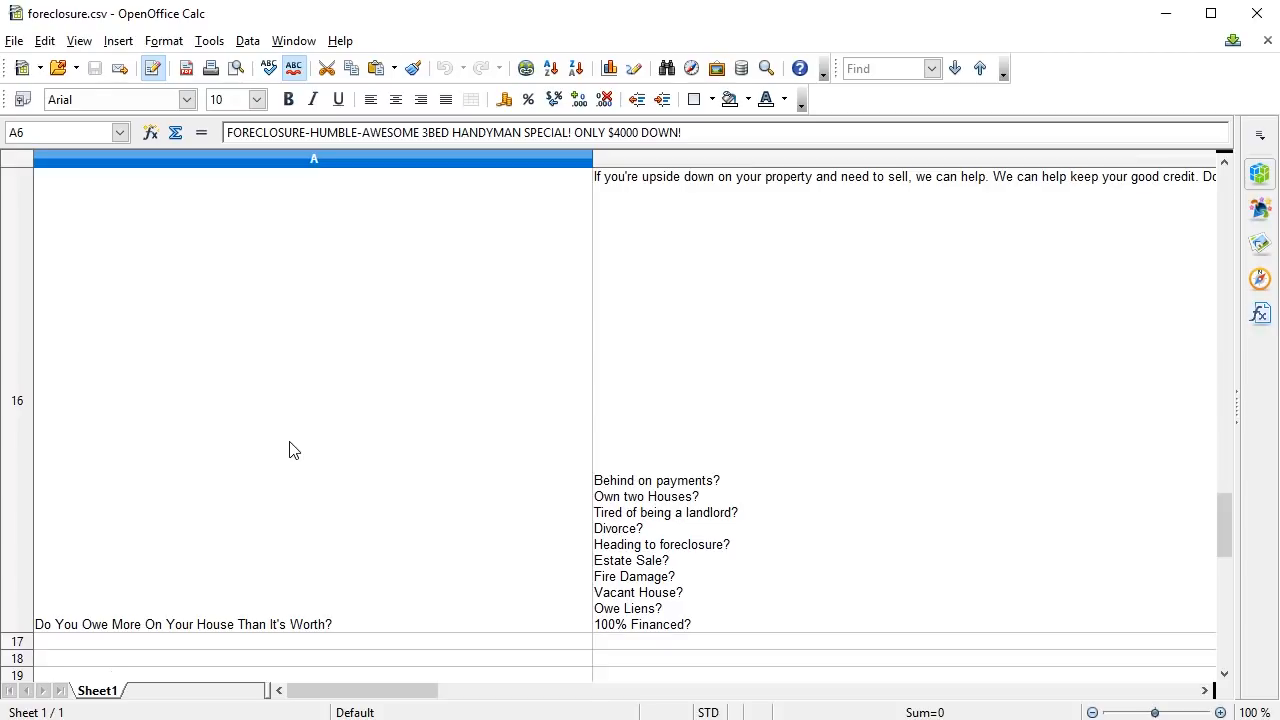
scroll(290, 450, up, 4)
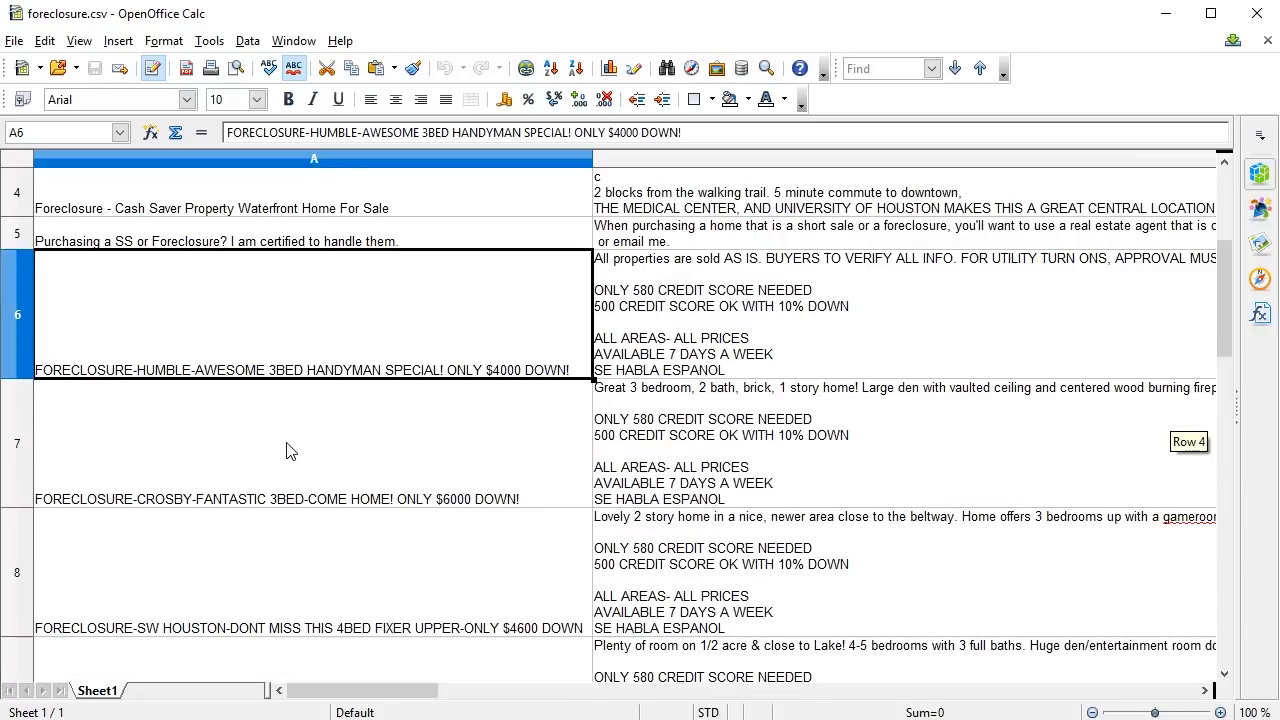
scroll(283, 453, up, 1)
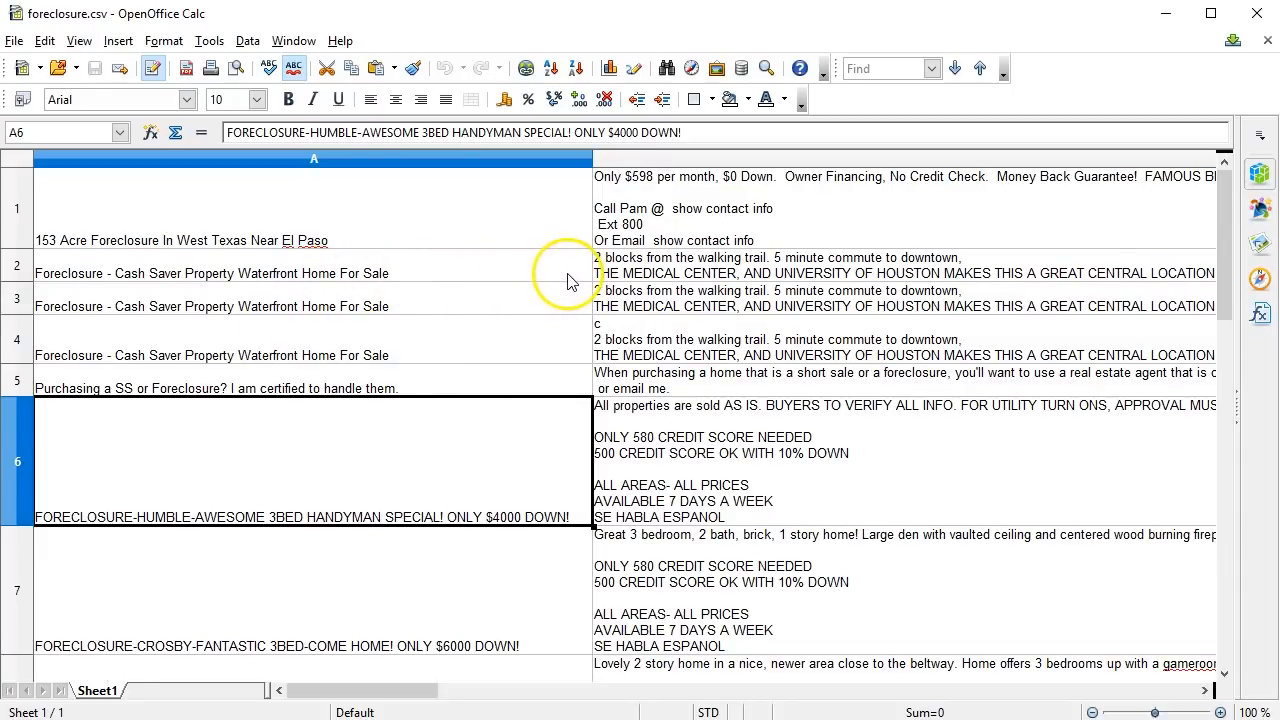
scroll(150, 295, down, 2)
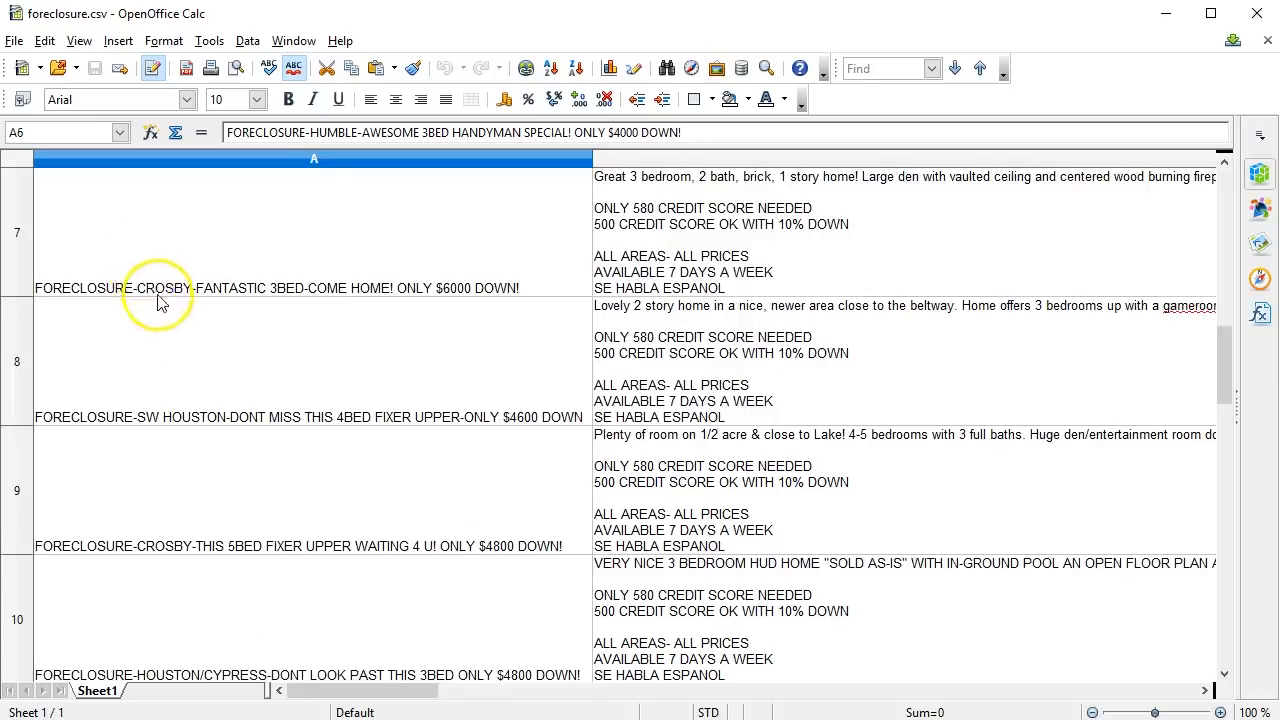
scroll(175, 340, down, 4)
scroll(195, 378, up, 1)
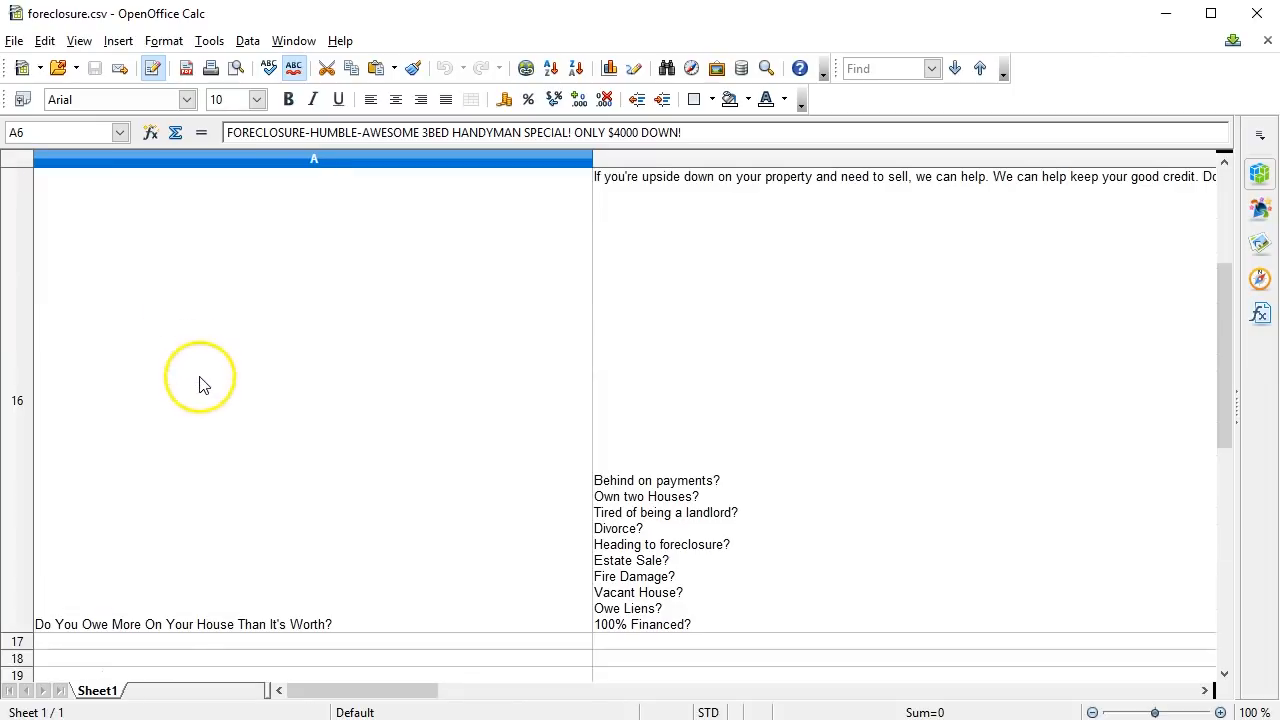
click(175, 470)
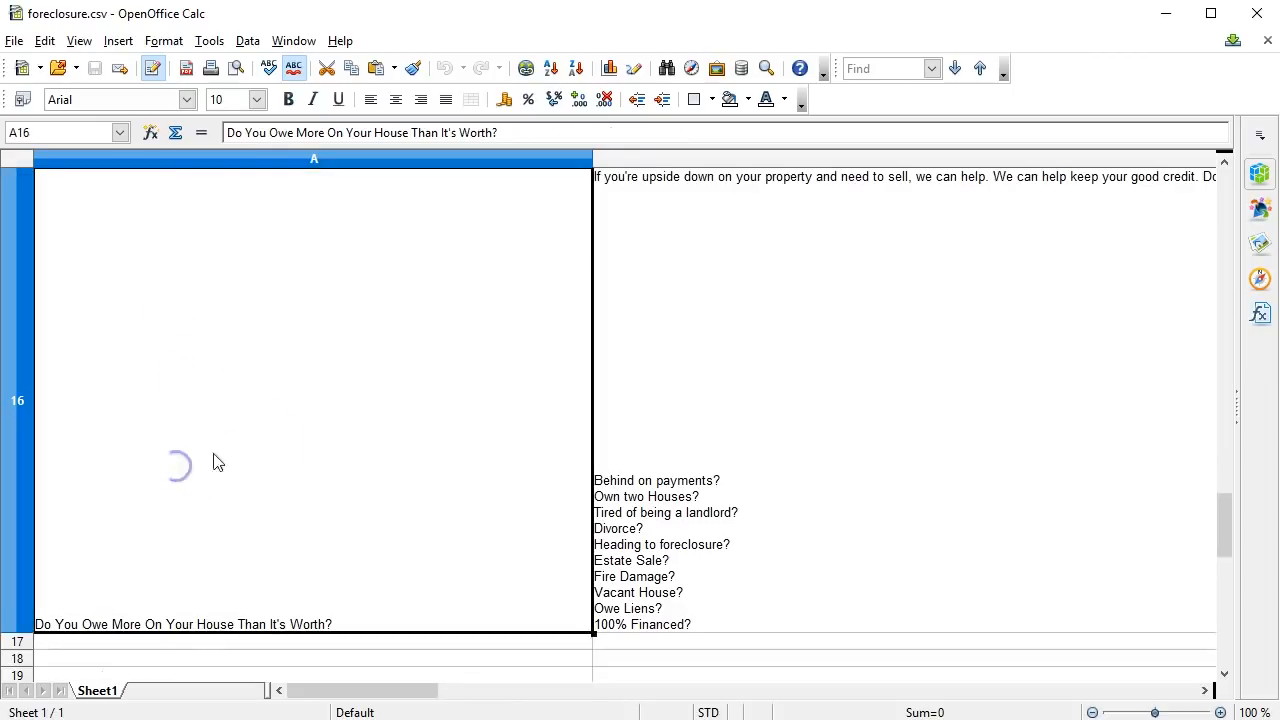
Examine the scraped listing descriptions in column B, checking the cells in rows 16, 1 and 6
click(697, 390)
scroll(698, 392, up, 5)
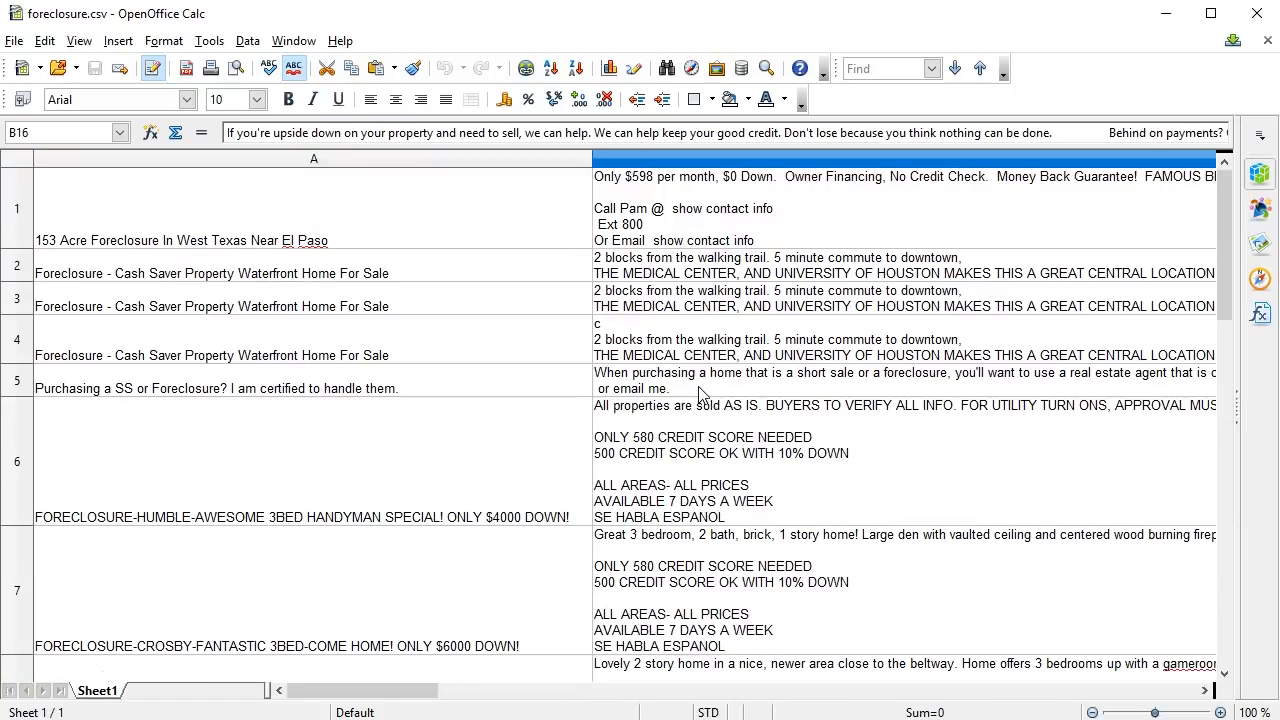
click(645, 192)
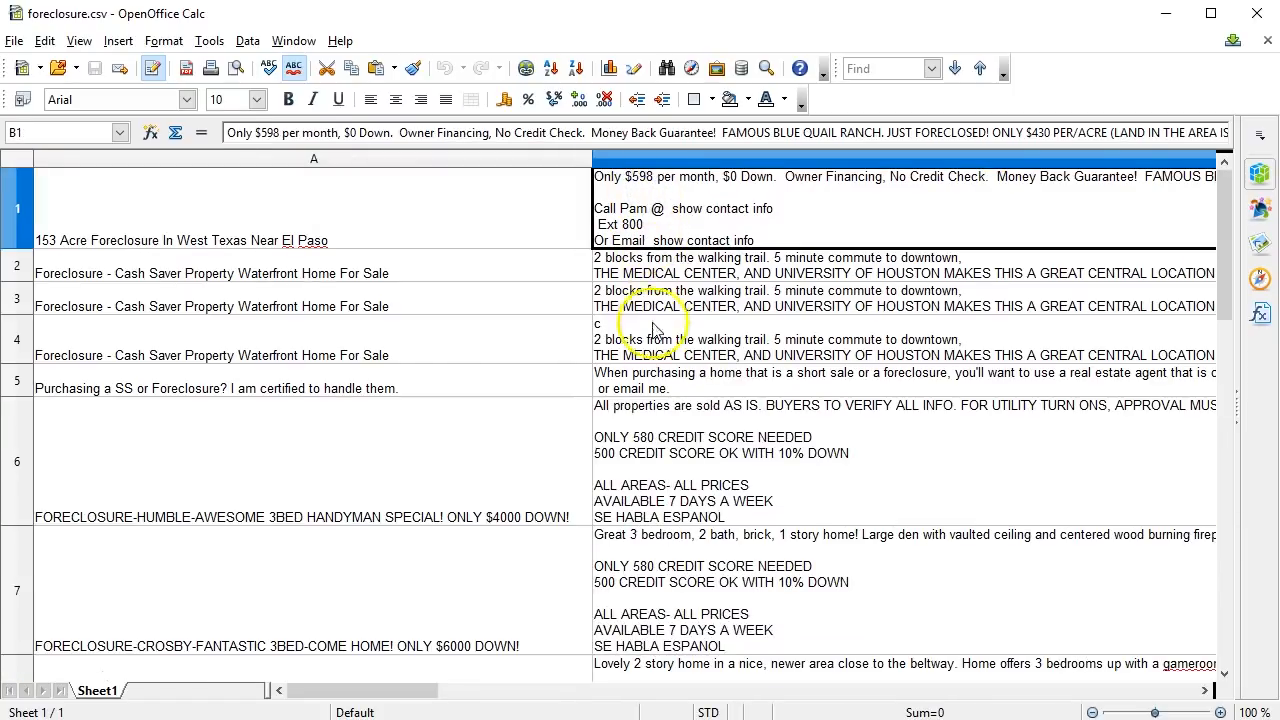
click(662, 436)
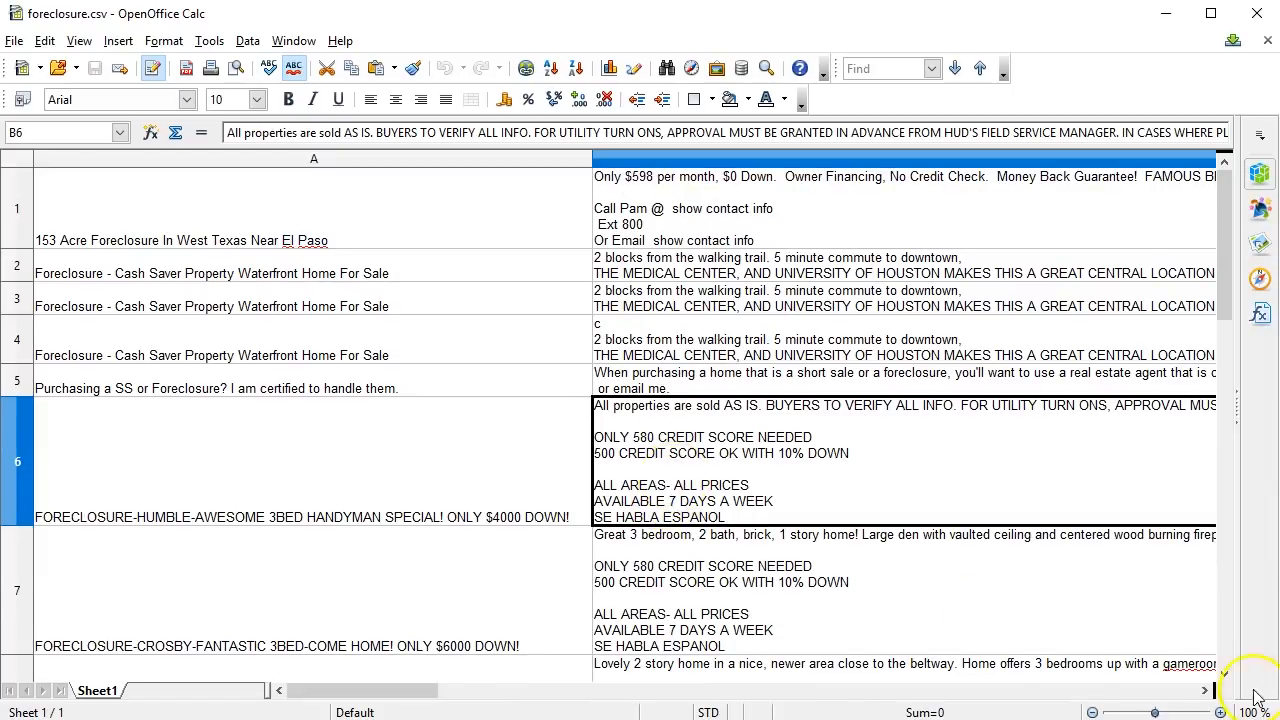
Check the phone number cells in rows 1 and 2 of column C and widen the column
click(1206, 690)
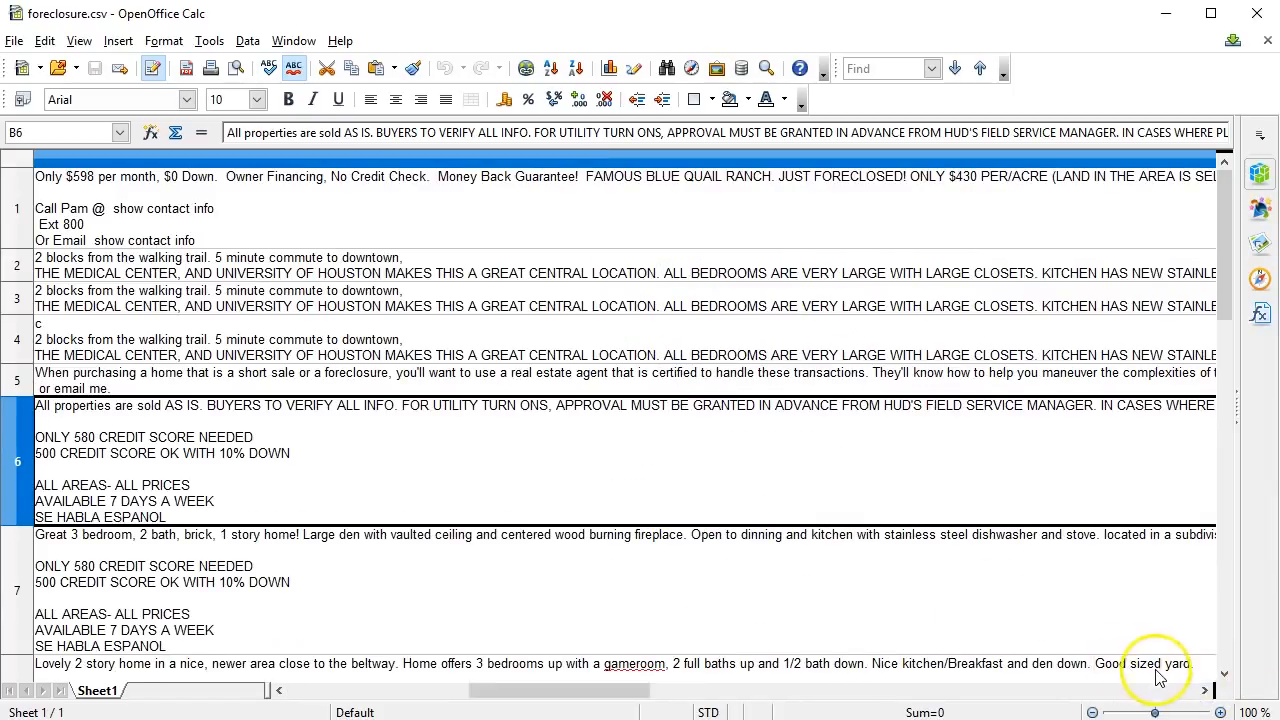
click(1208, 692)
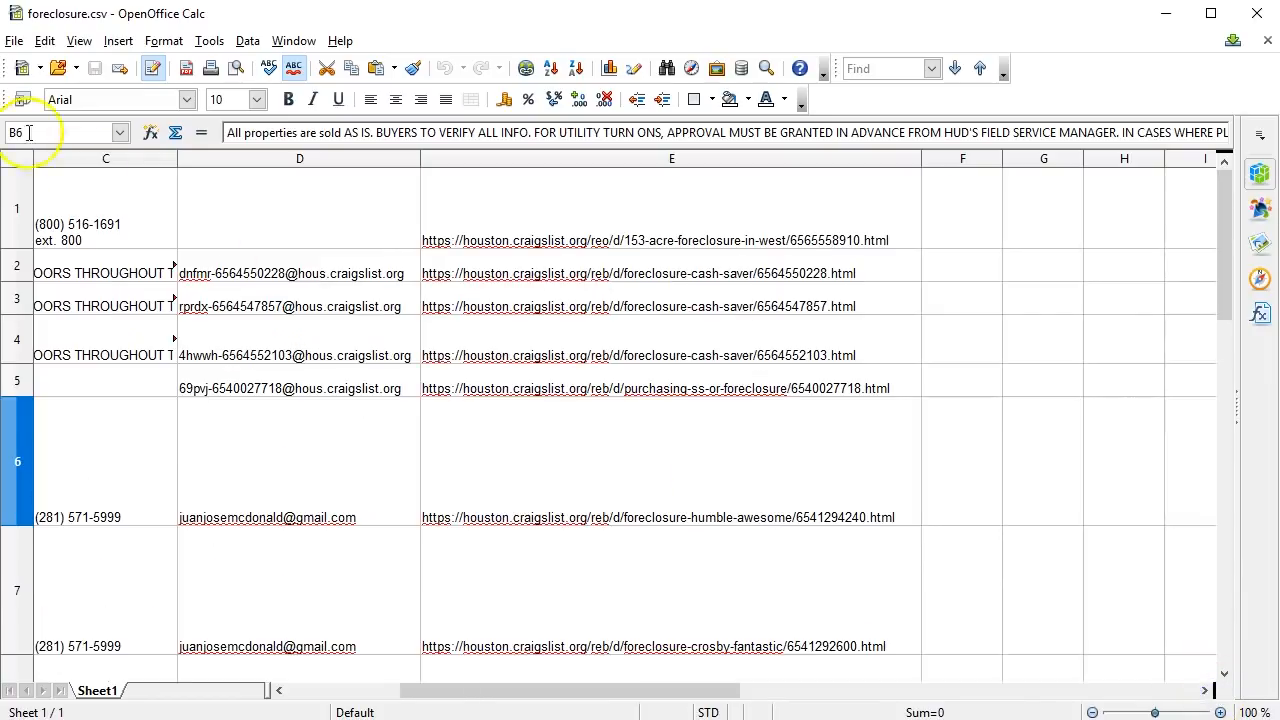
click(108, 205)
drag(443, 690, 411, 696)
drag(540, 692, 731, 694)
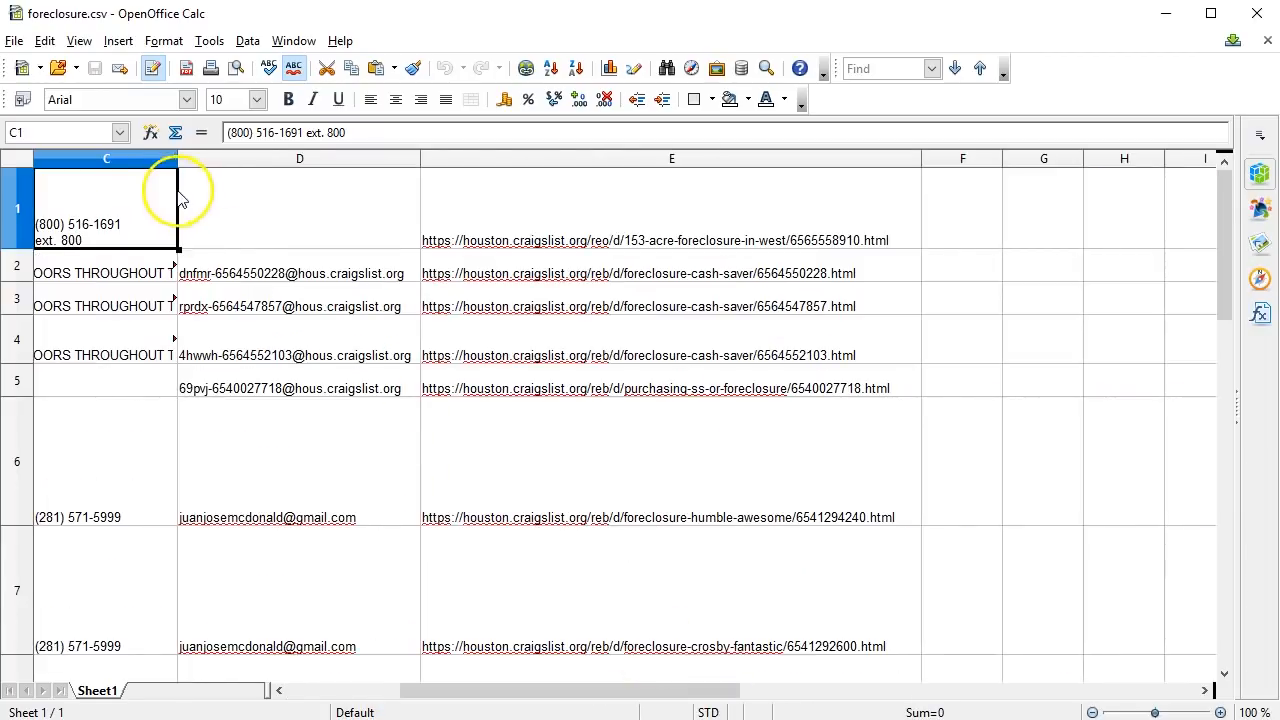
key(Down)
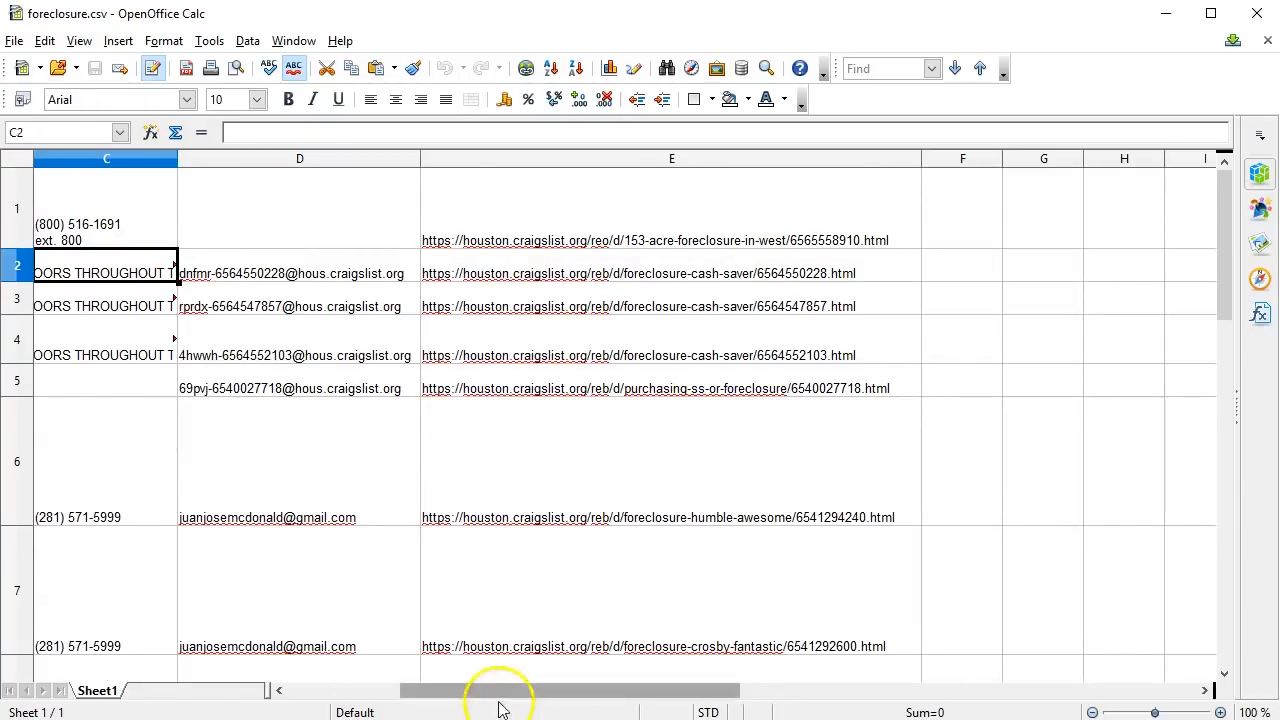
drag(503, 692, 481, 692)
drag(566, 689, 818, 705)
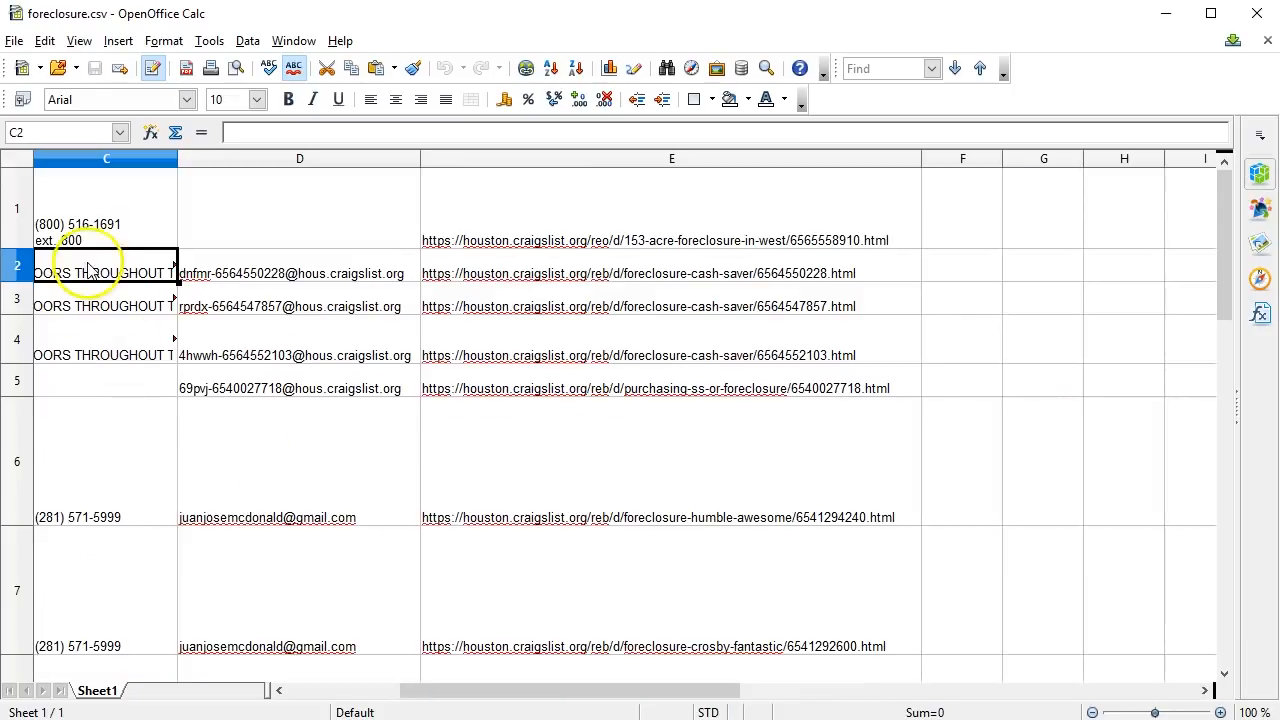
drag(179, 160, 405, 167)
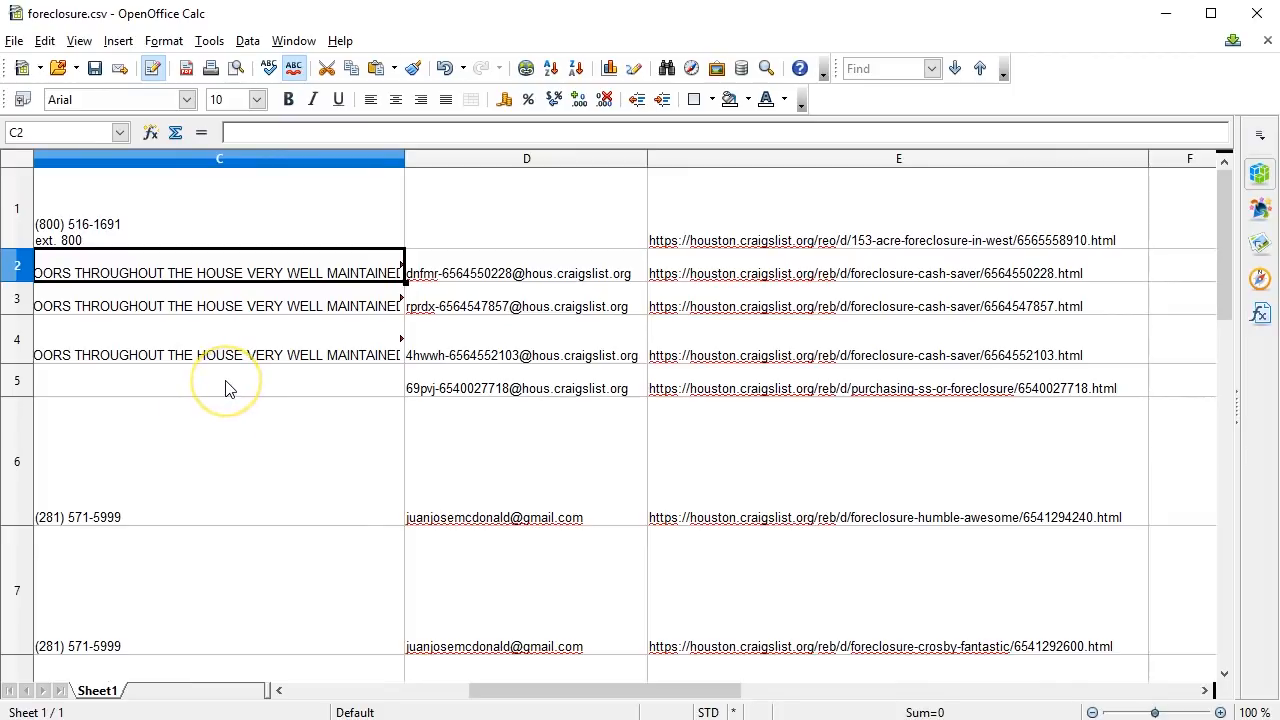
Look through the scraped phone numbers in column C from row 2 down to row 16
key(Down)
key(Down)
key(Down)
key(Down)
key(Down)
key(Down)
key(Down)
key(Down)
key(Down)
key(Down)
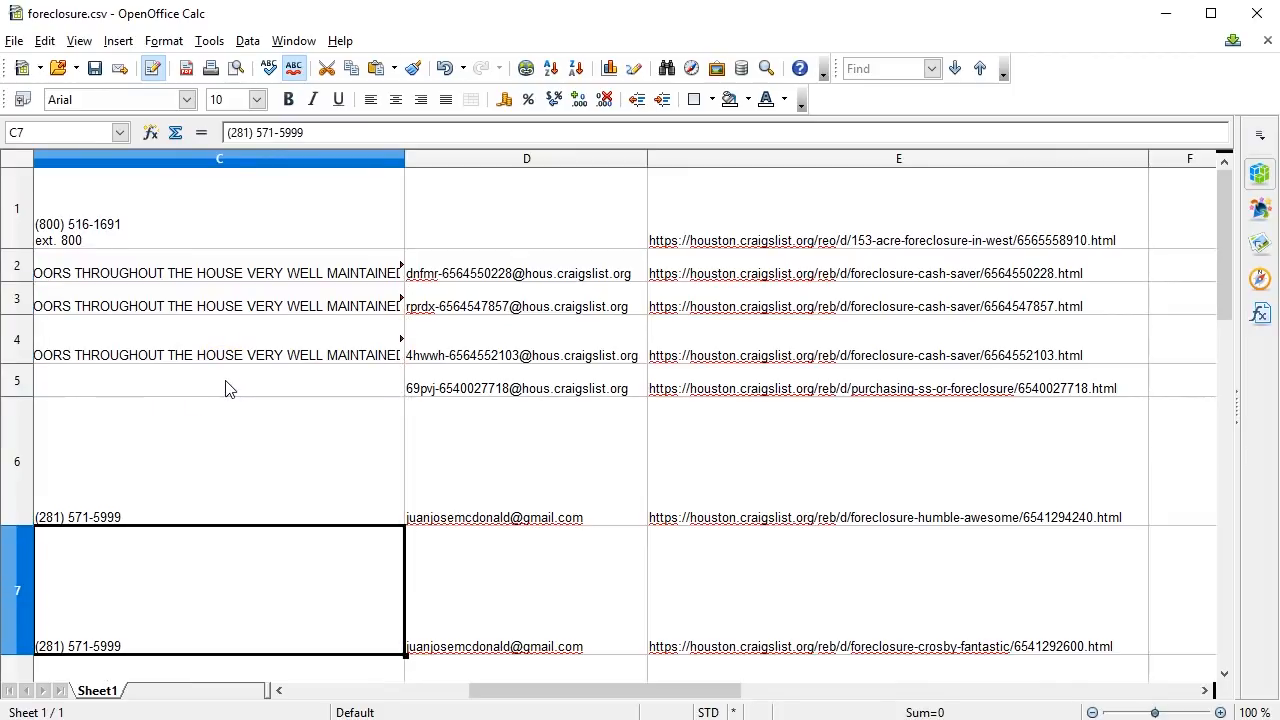
key(Down)
key(Down)
key(Down)
key(Down)
key(Down)
key(Down)
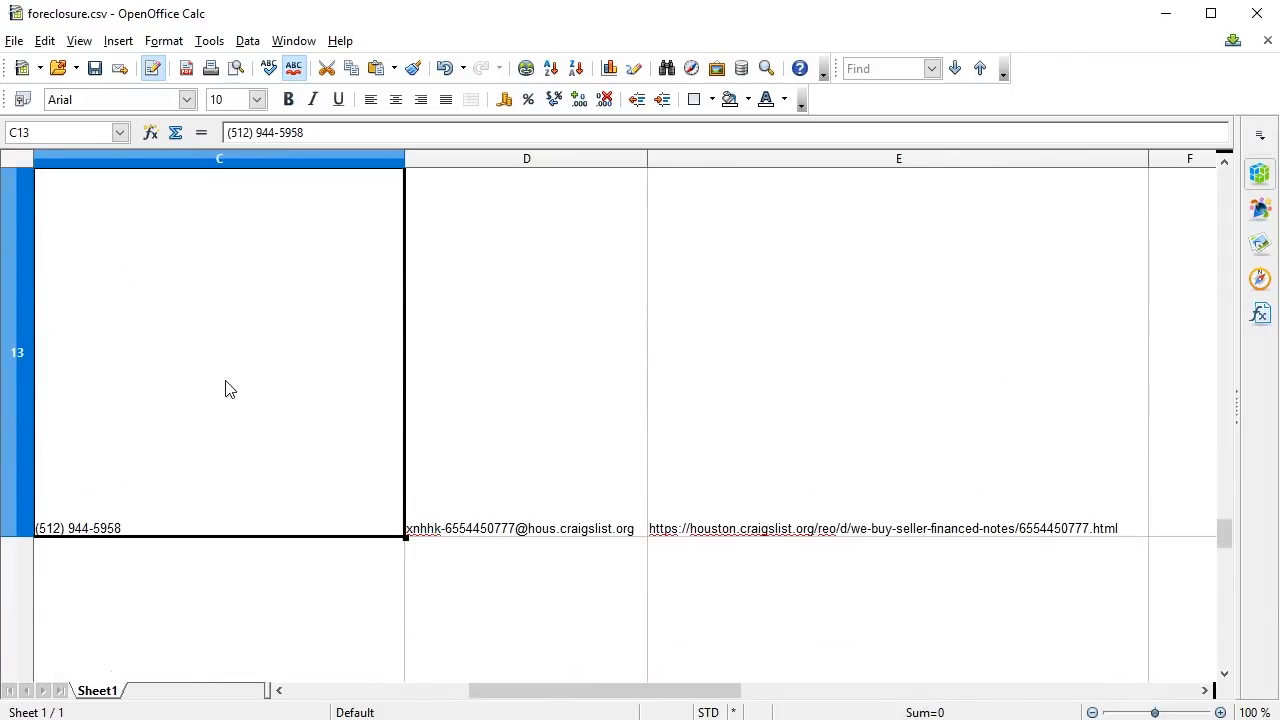
key(Down)
key(Up)
key(Up)
key(Up)
key(Up)
key(Down)
Look through the scraped email addresses in column D from row 16 up to row 6
key(Right)
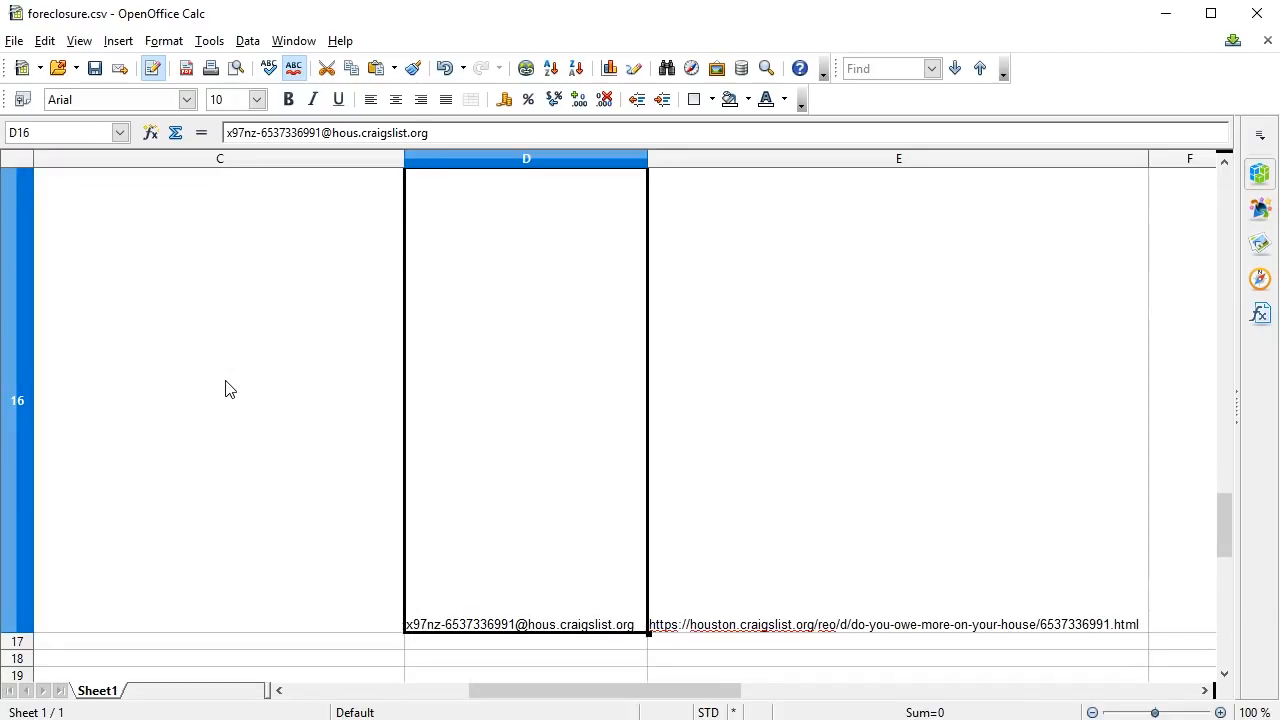
key(Up)
key(Up)
key(Up)
key(Up)
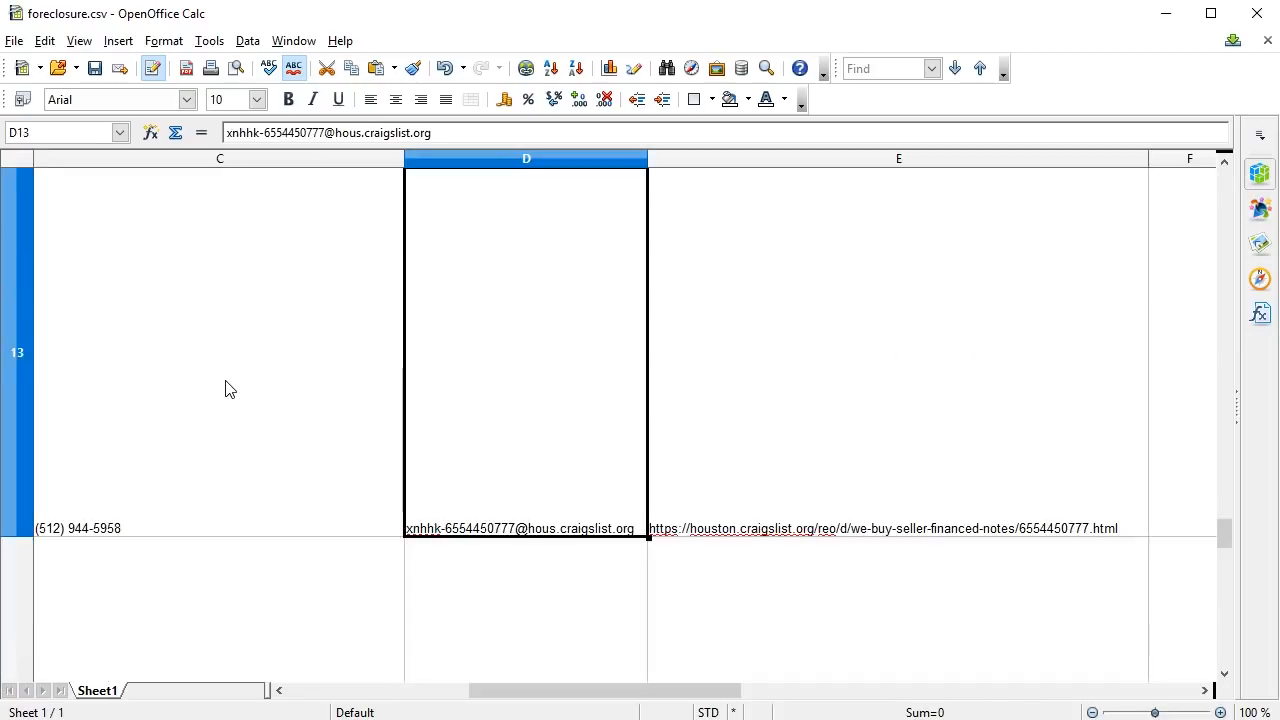
key(Up)
key(Up)
key(Up)
key(Up)
key(Up)
key(Up)
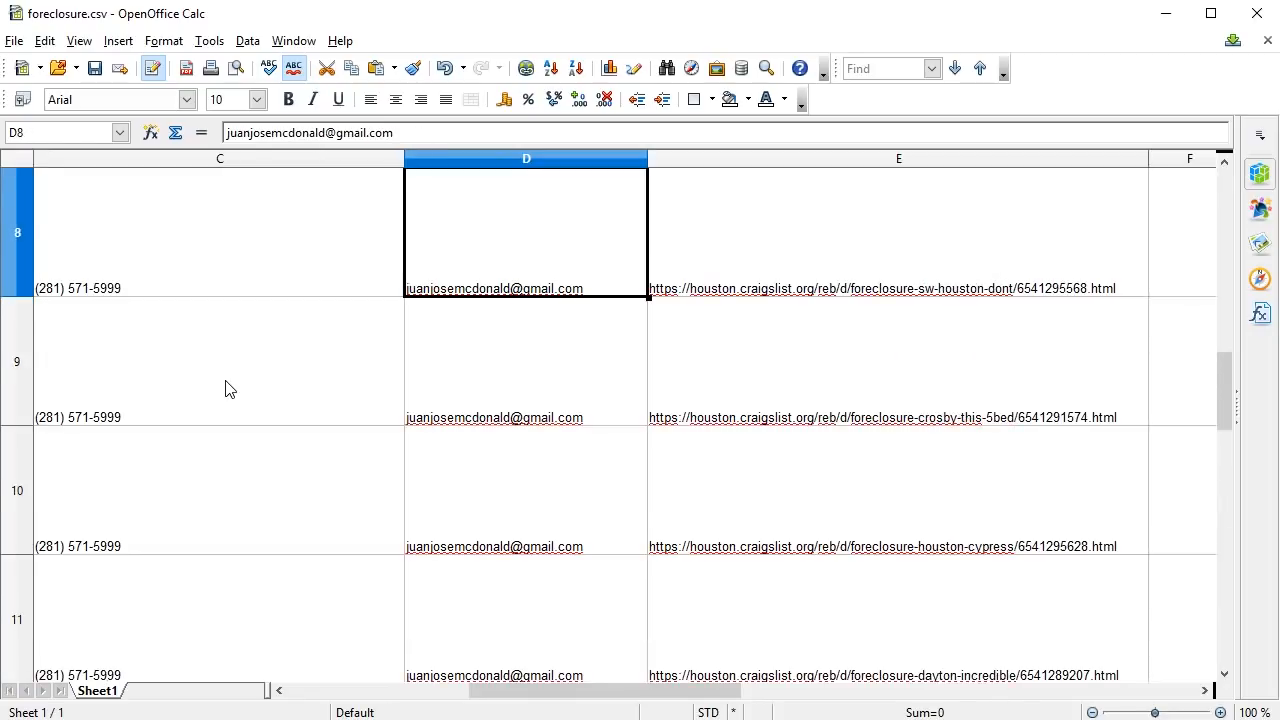
key(Up)
key(Down)
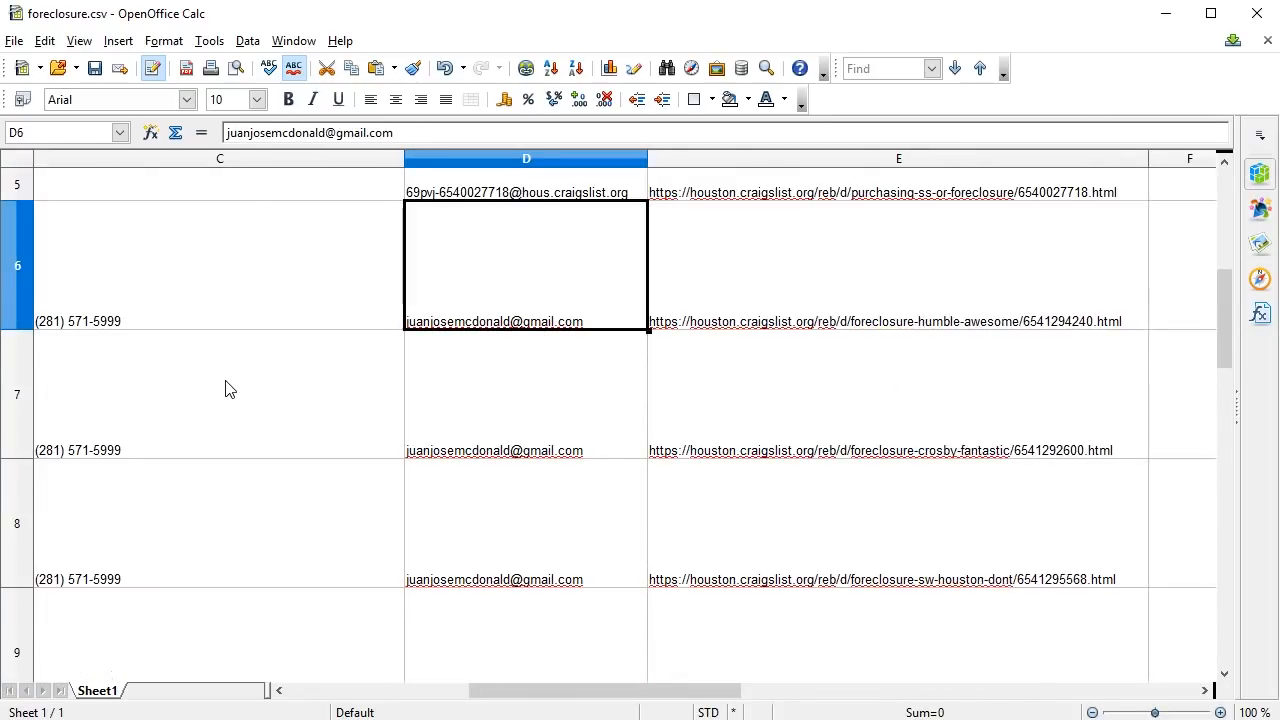
key(Down)
key(Down)
key(Down)
key(Up)
Review the Craigslist listing links in column E up to row 1 and back down through row 16
key(Right)
key(Down)
key(Up)
key(Up)
key(Up)
key(Up)
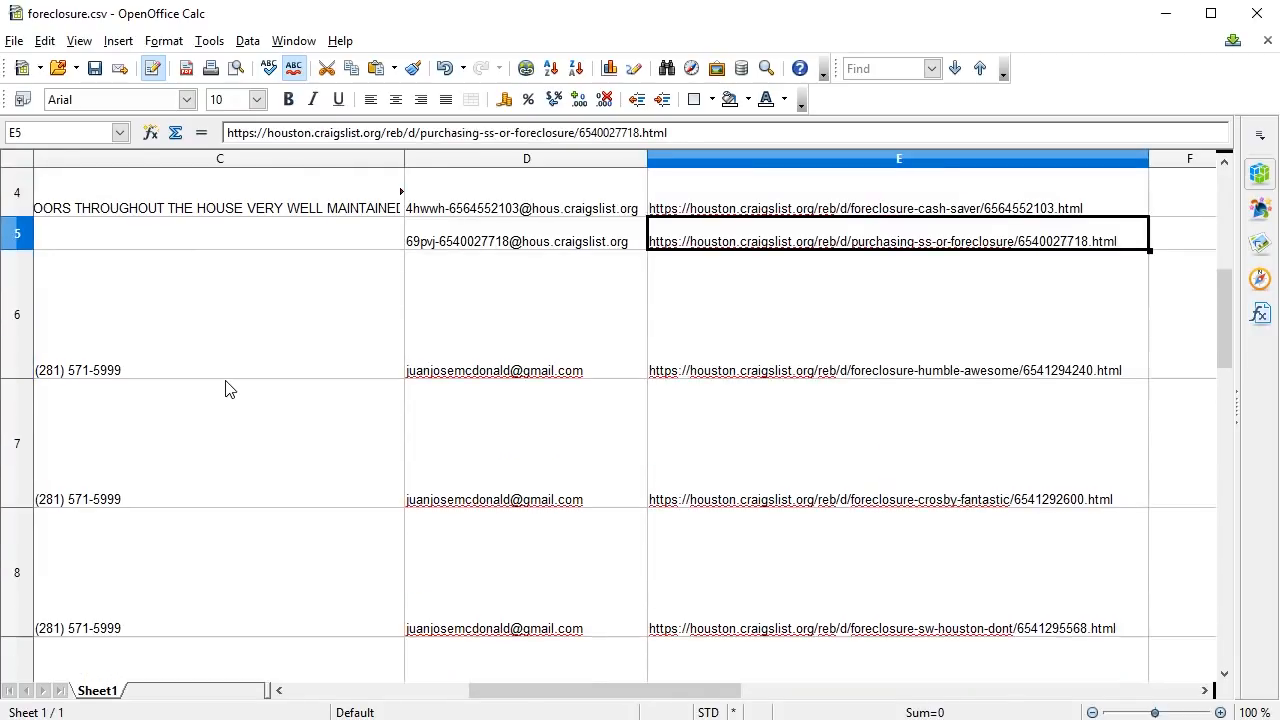
key(Up)
key(Up)
key(Up)
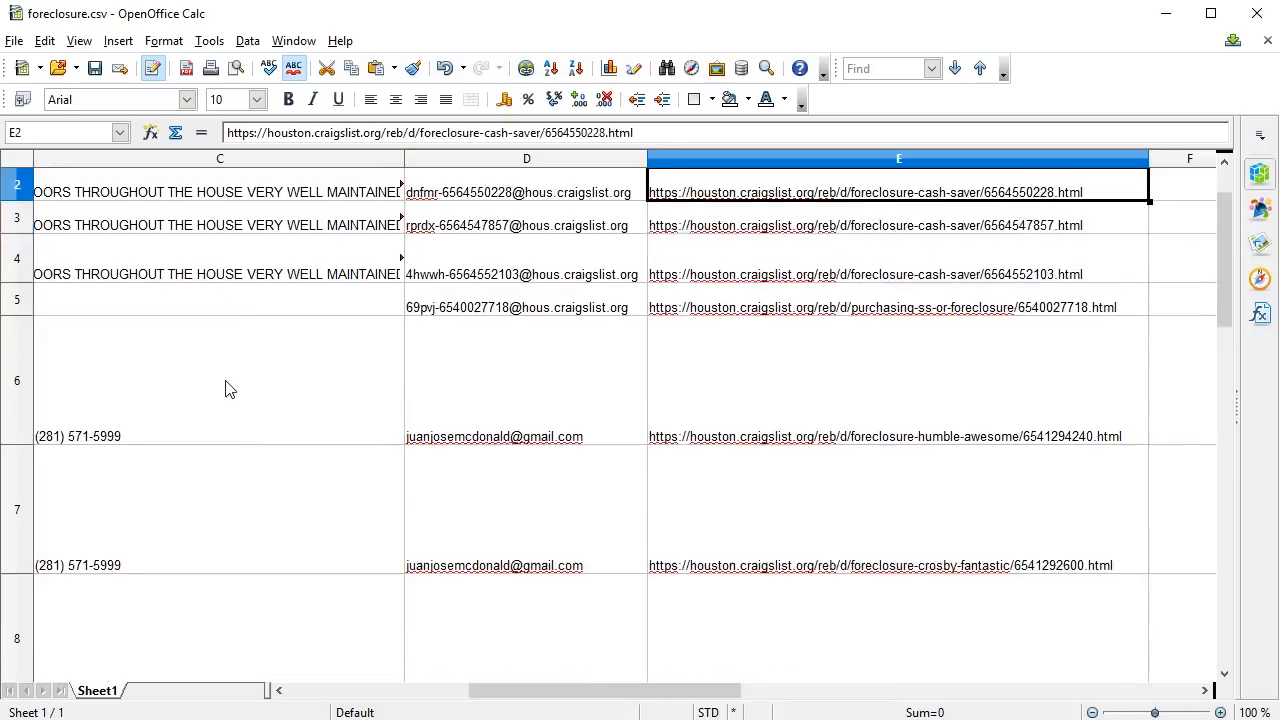
key(Up)
key(Down)
key(Down)
key(Down)
key(Down)
key(Down)
key(Down)
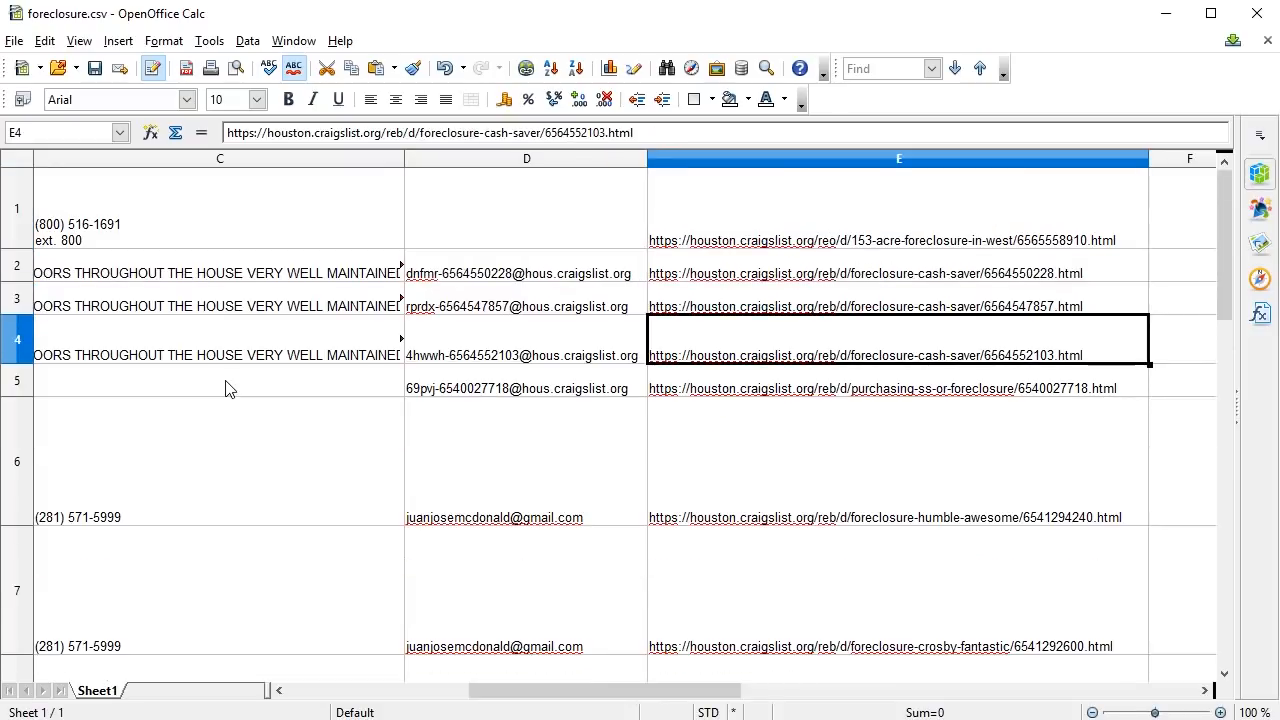
key(Down)
key(Down)
key(Down)
key(Down)
key(Down)
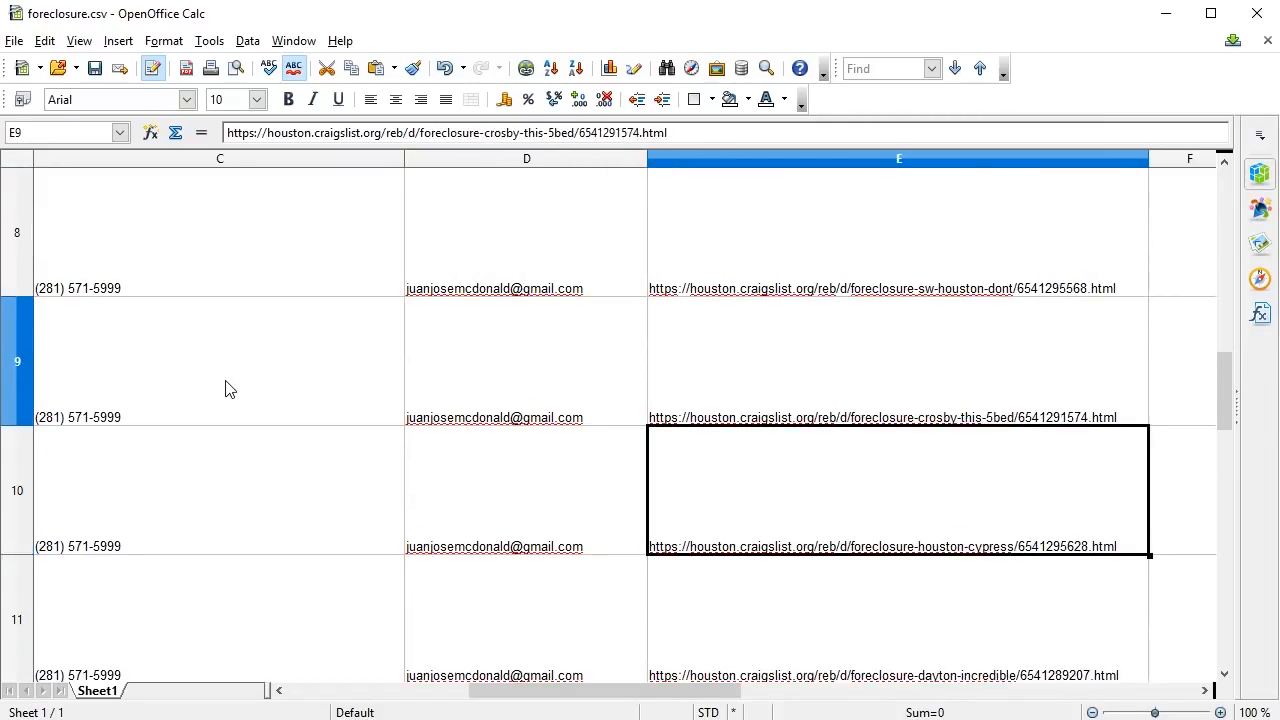
key(Down)
key(Down)
key(Down)
key(Down)
key(Down)
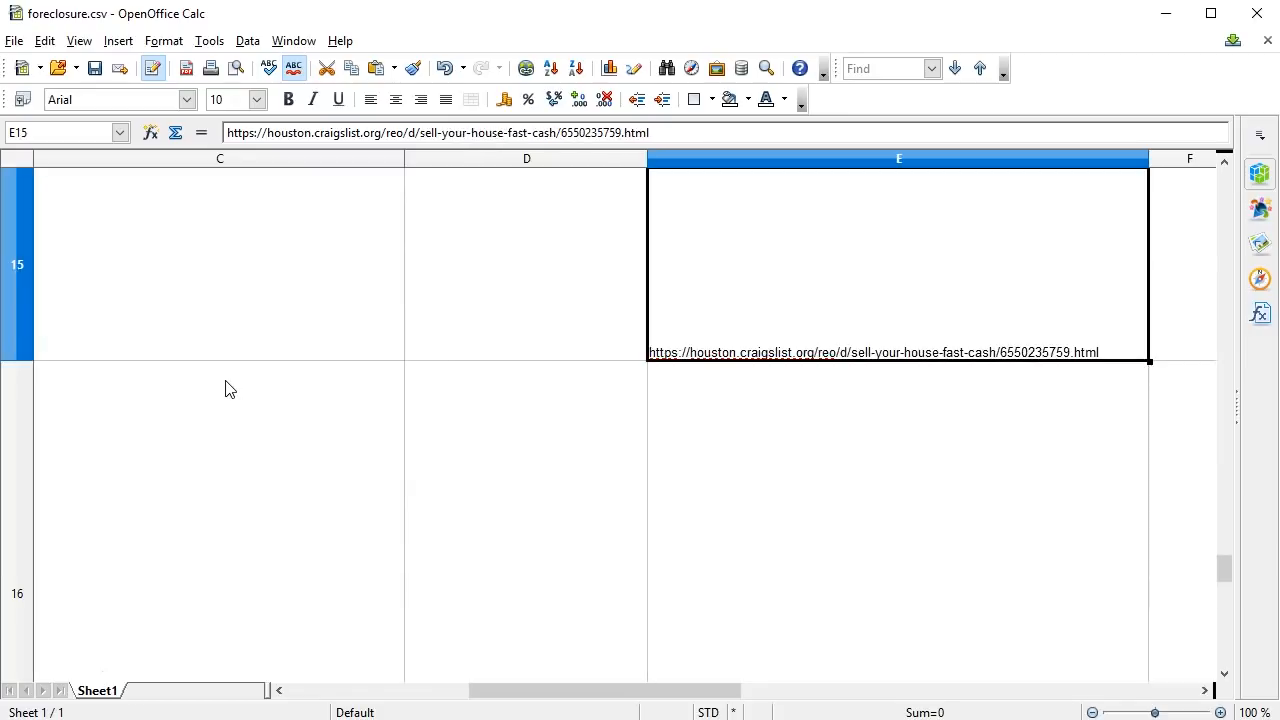
Return to row 1 and go through the email addresses in column D down to row 16
key(Up)
key(Up)
key(Up)
key(Up)
key(Up)
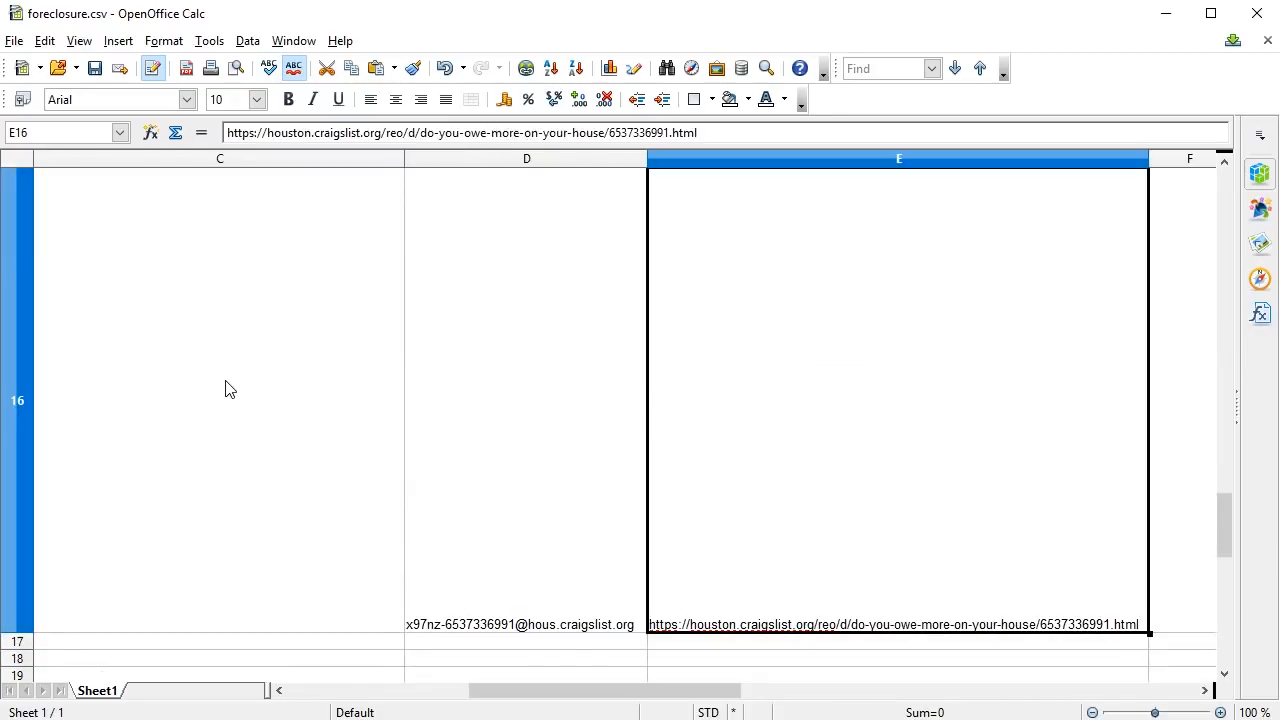
key(Up)
key(Up)
key(Up)
key(Up)
key(Up)
key(Up)
key(Up)
key(Up)
key(Up)
key(Up)
key(Up)
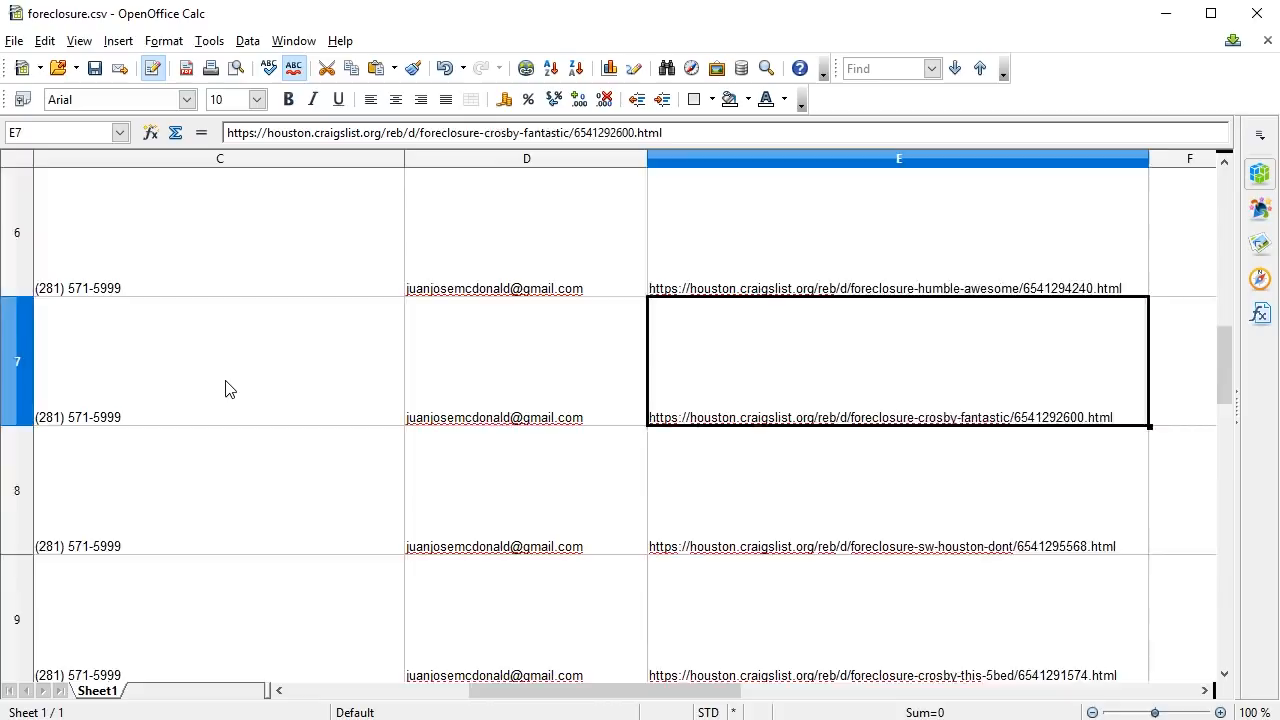
key(Left)
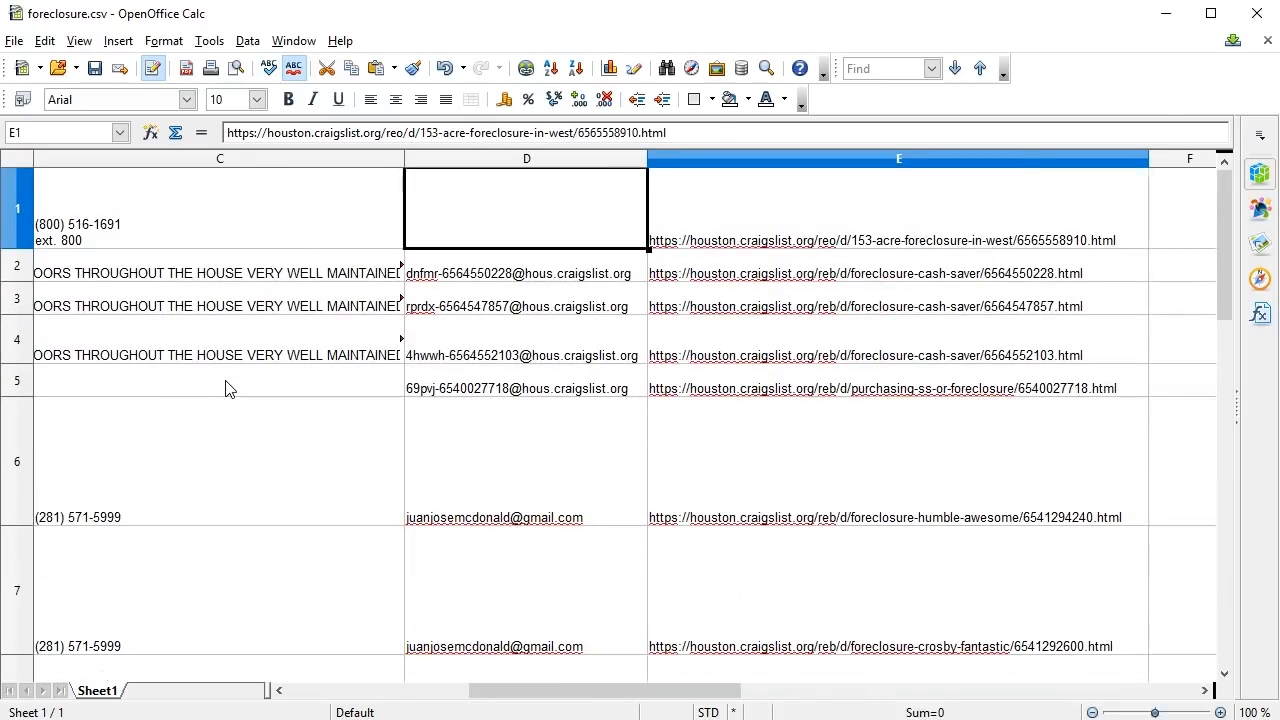
key(Down)
key(Down)
key(Down)
key(Down)
key(Down)
key(Down)
key(Down)
key(Down)
key(Down)
key(Down)
key(Down)
key(Down)
key(Down)
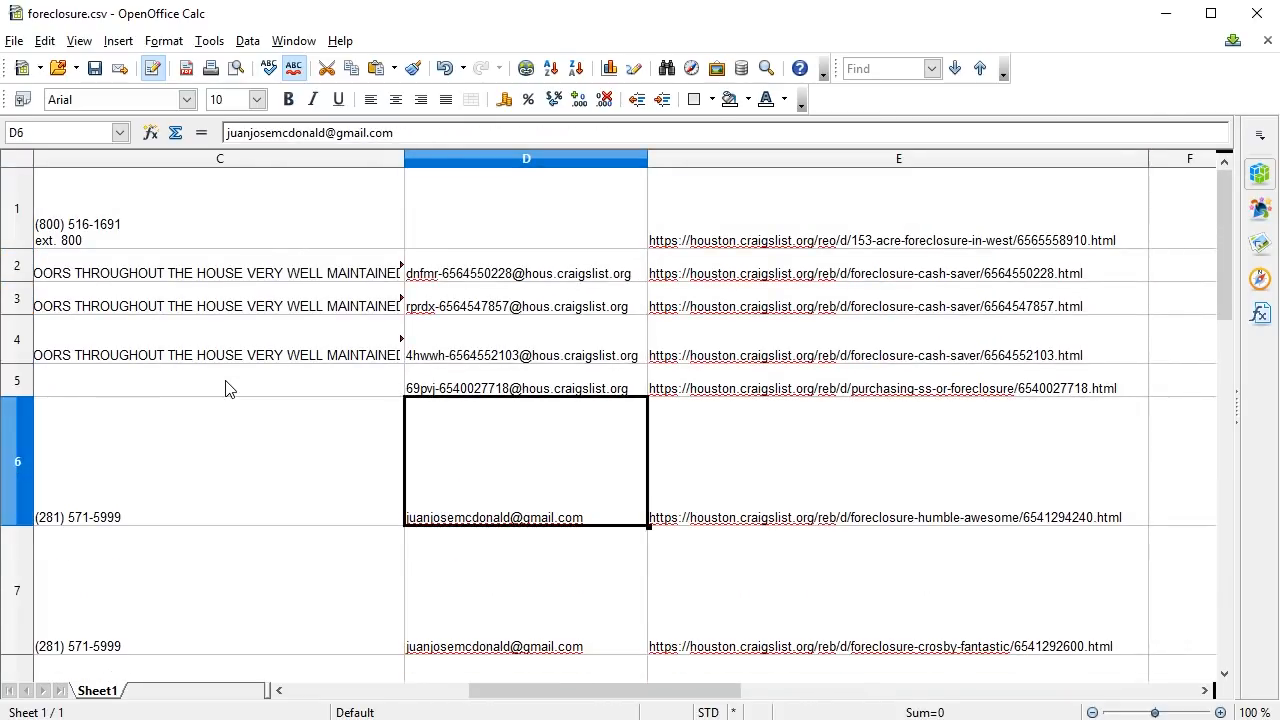
key(Down)
key(Down)
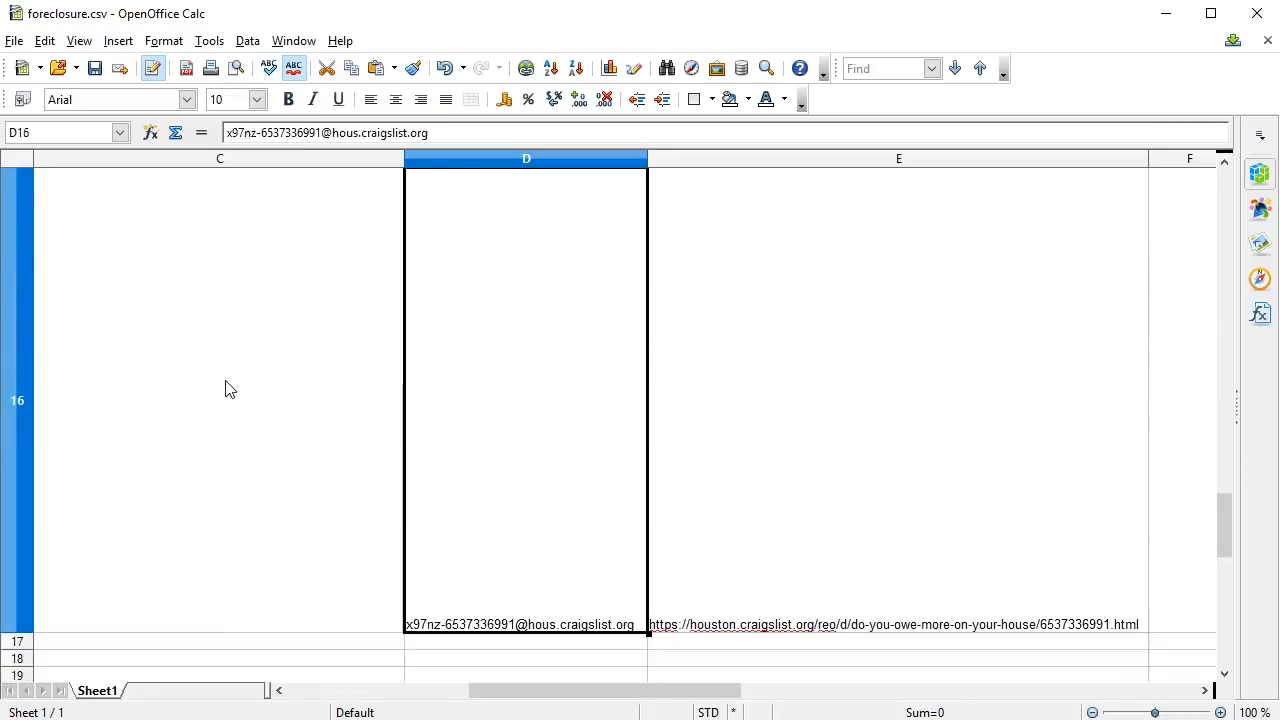
Zoom the sheet out to 25% and narrow description column B to about half its width
key(ctrl+Home)
key(ctrl+space)
click(1092, 712)
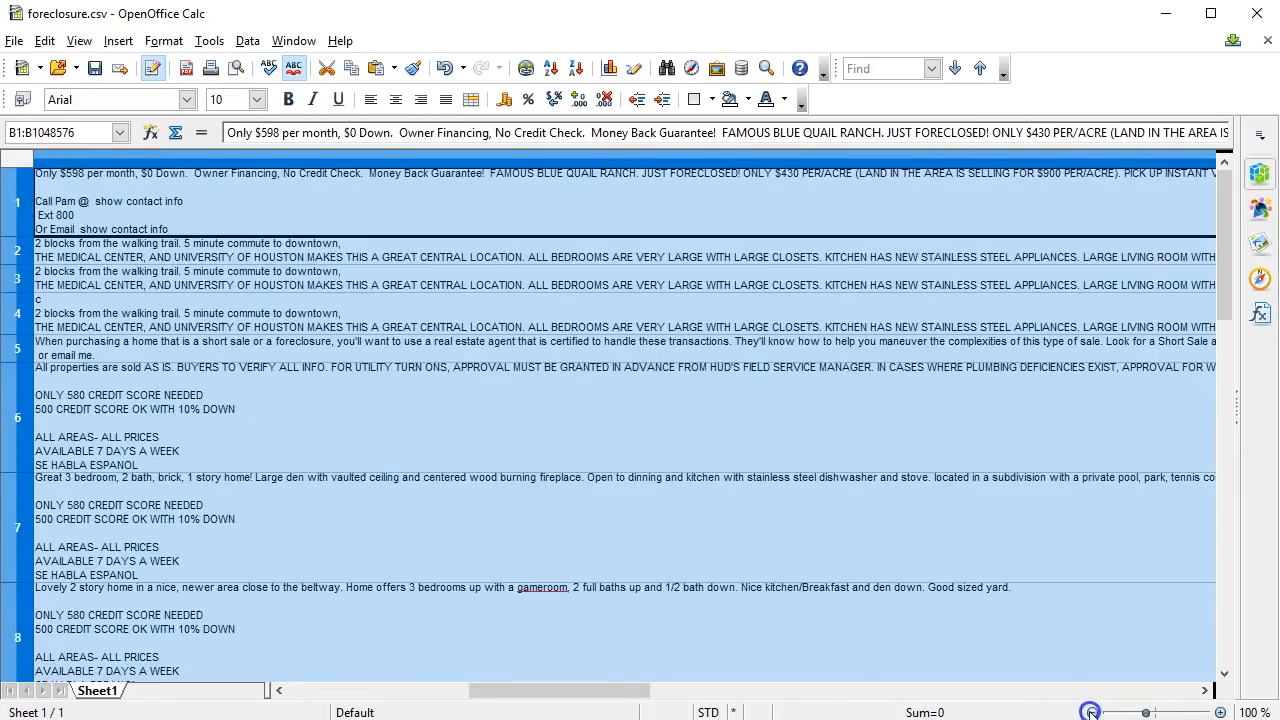
click(1092, 712)
click(1092, 712)
click(1092, 712)
click(1092, 712)
click(1092, 712)
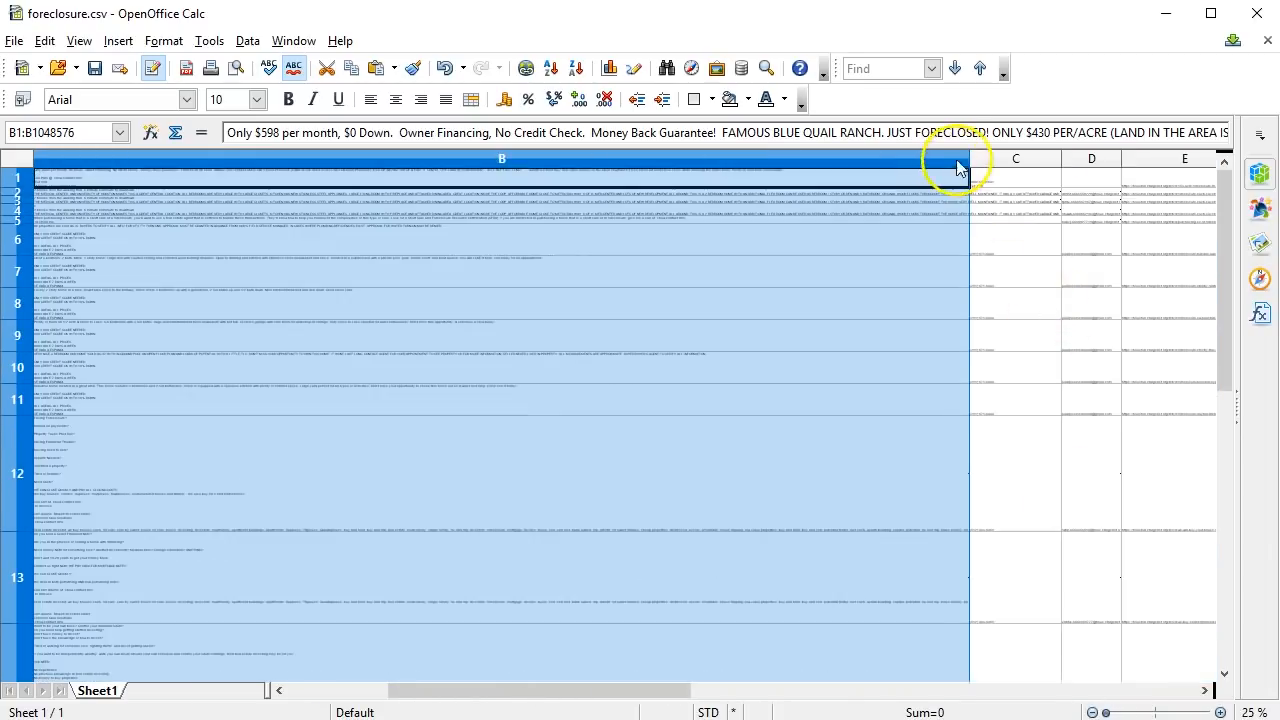
drag(969, 153, 513, 195)
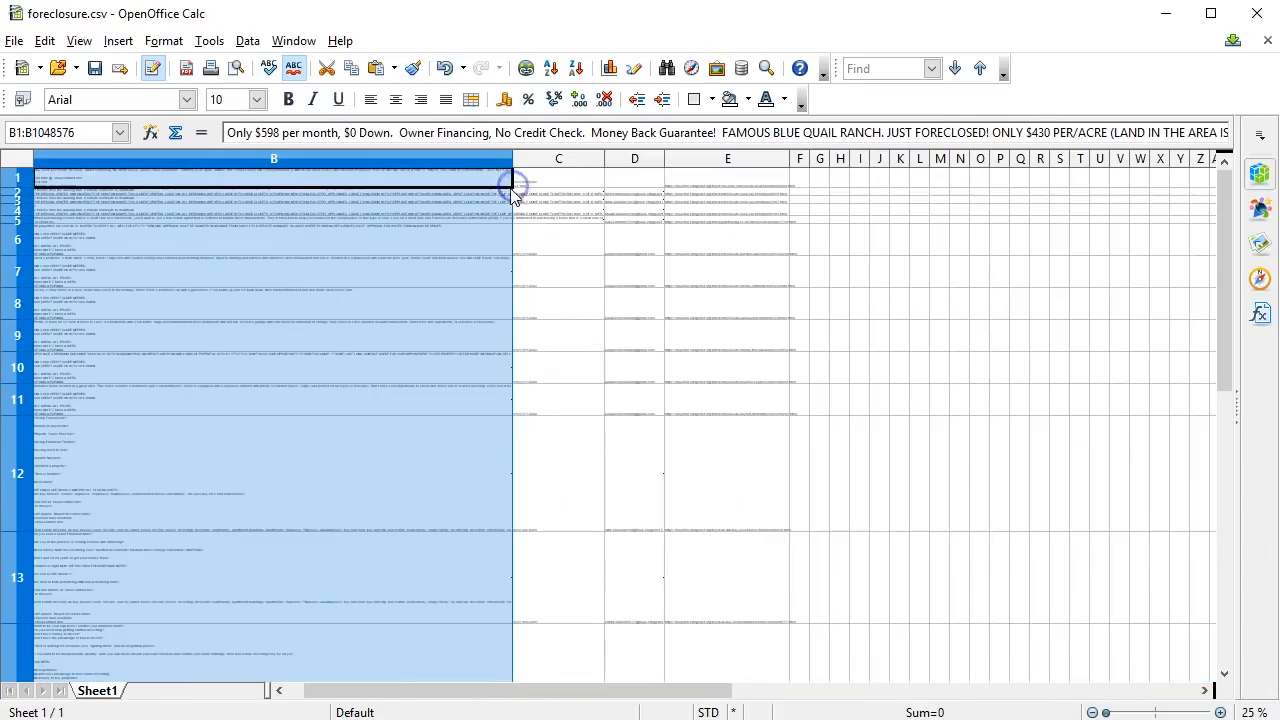
click(561, 199)
Turn on automatic text wrapping for cell B4 in the Format Cells alignment settings
click(478, 216)
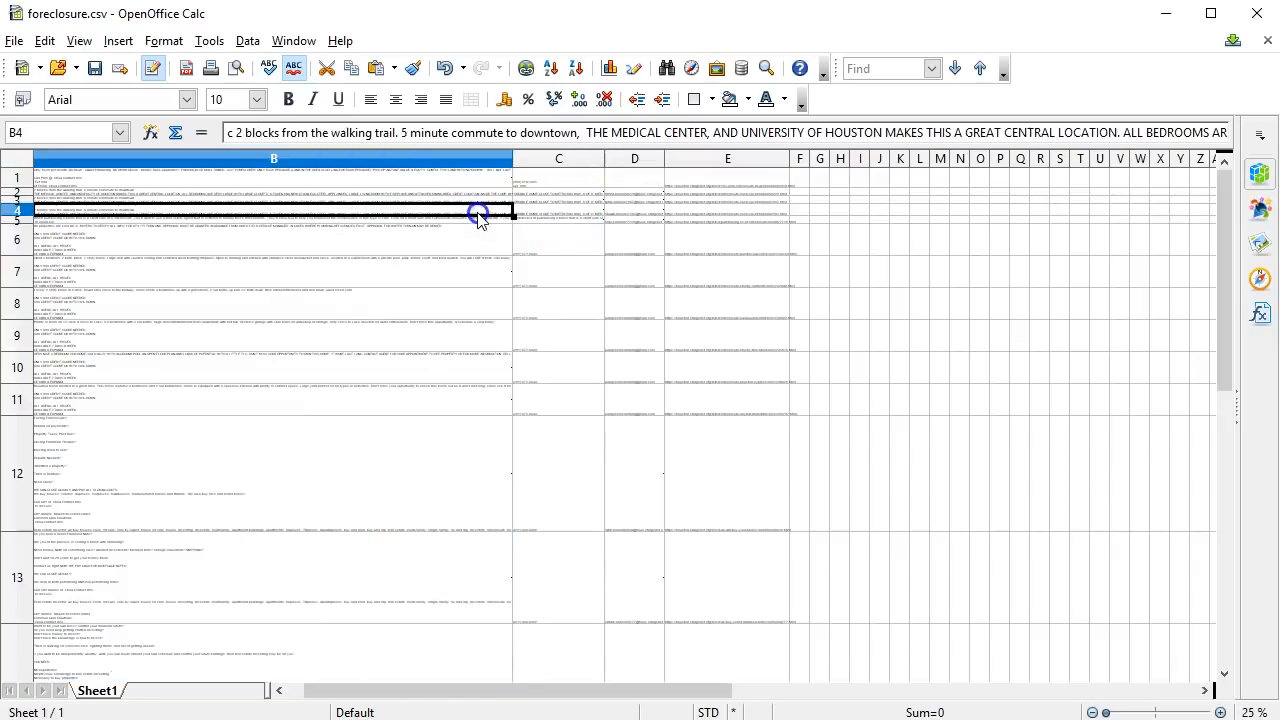
click(118, 40)
mouse_move(164, 40)
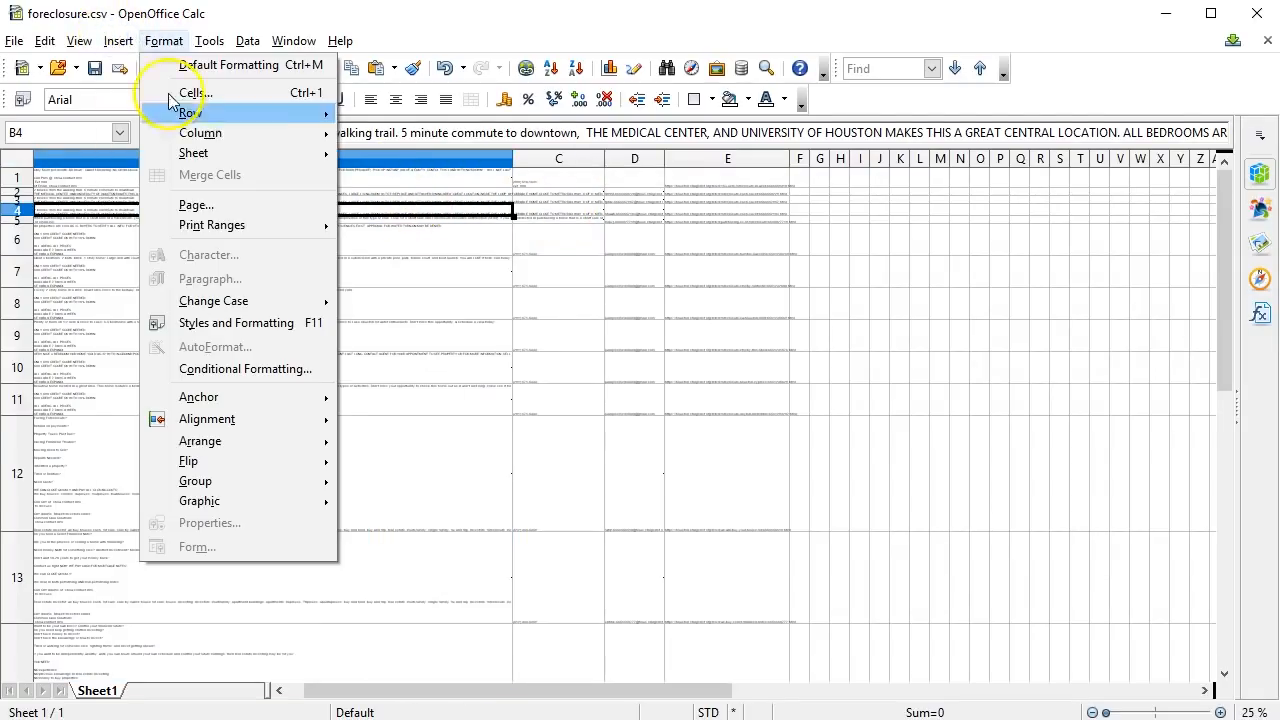
click(229, 95)
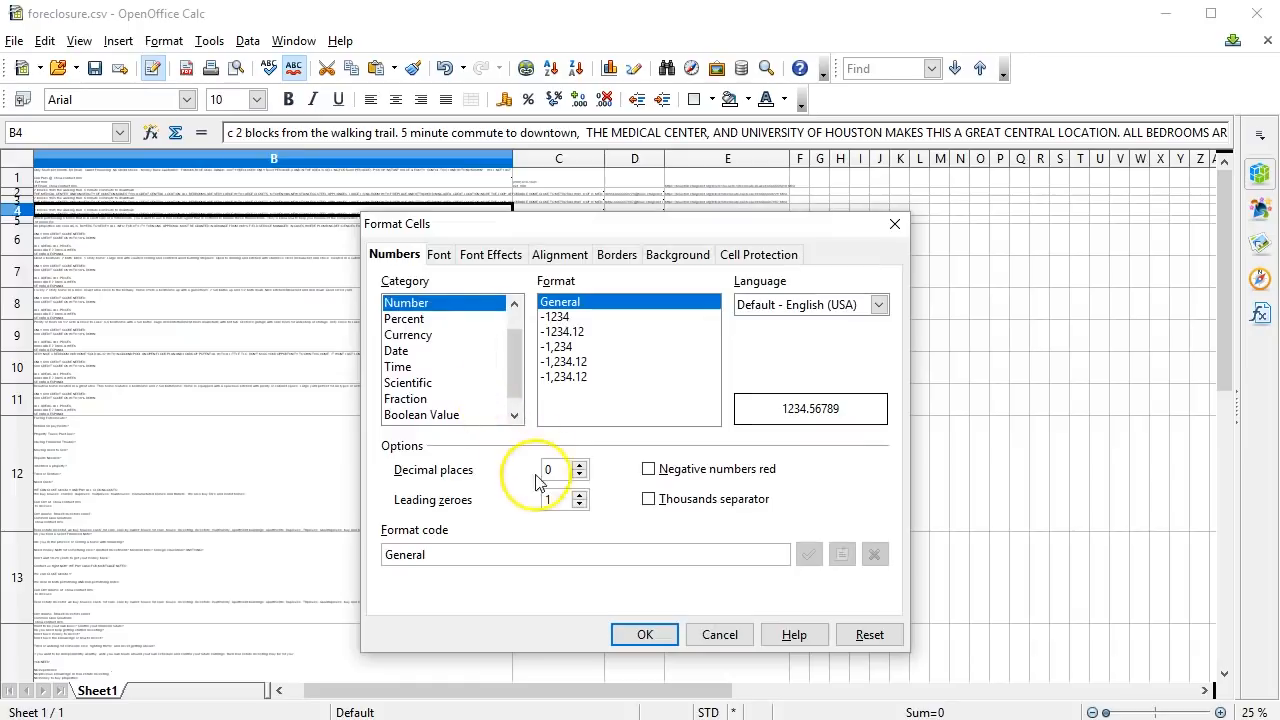
click(553, 254)
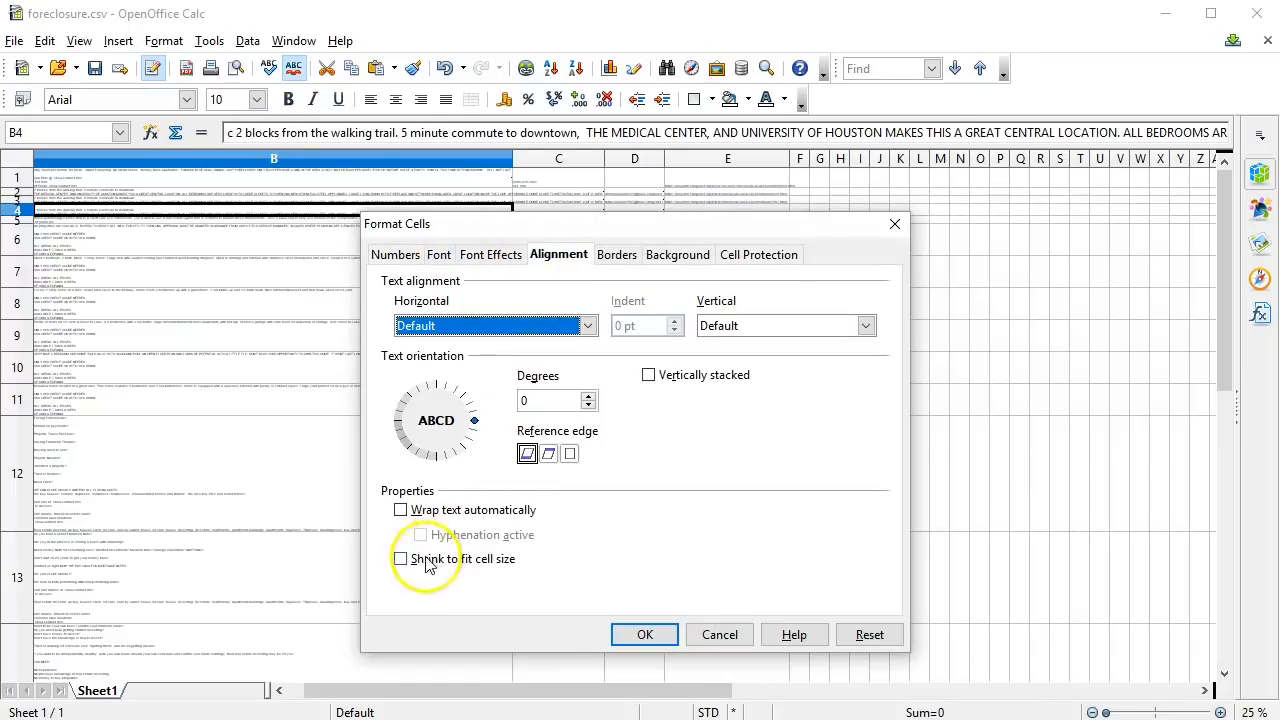
click(400, 511)
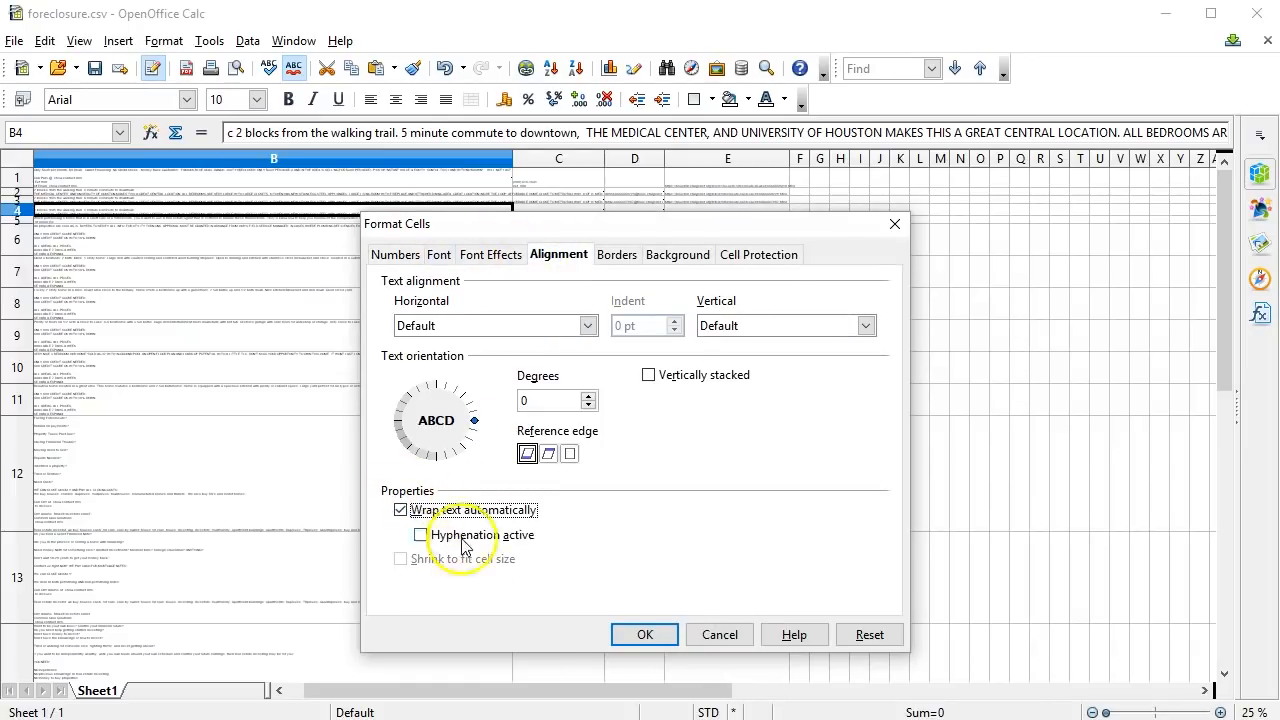
click(645, 634)
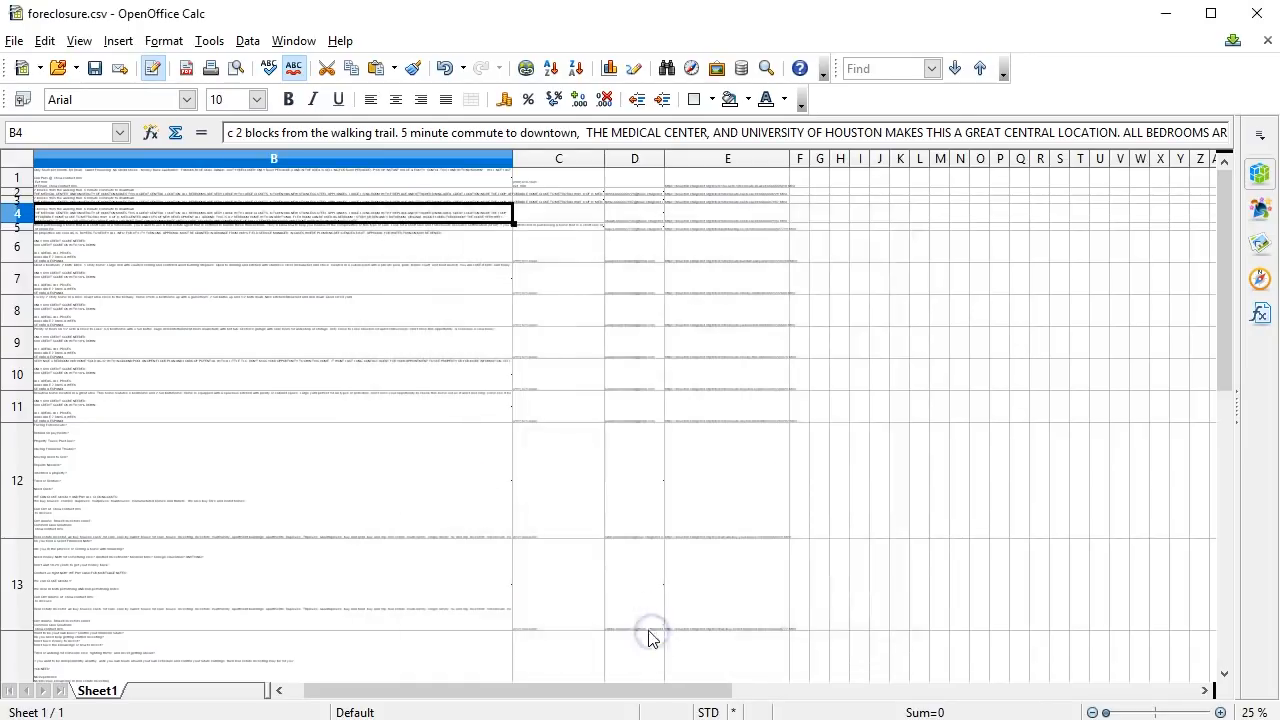
Turn on automatic text wrapping for all of column B in the Format Cells alignment settings
click(347, 160)
click(163, 40)
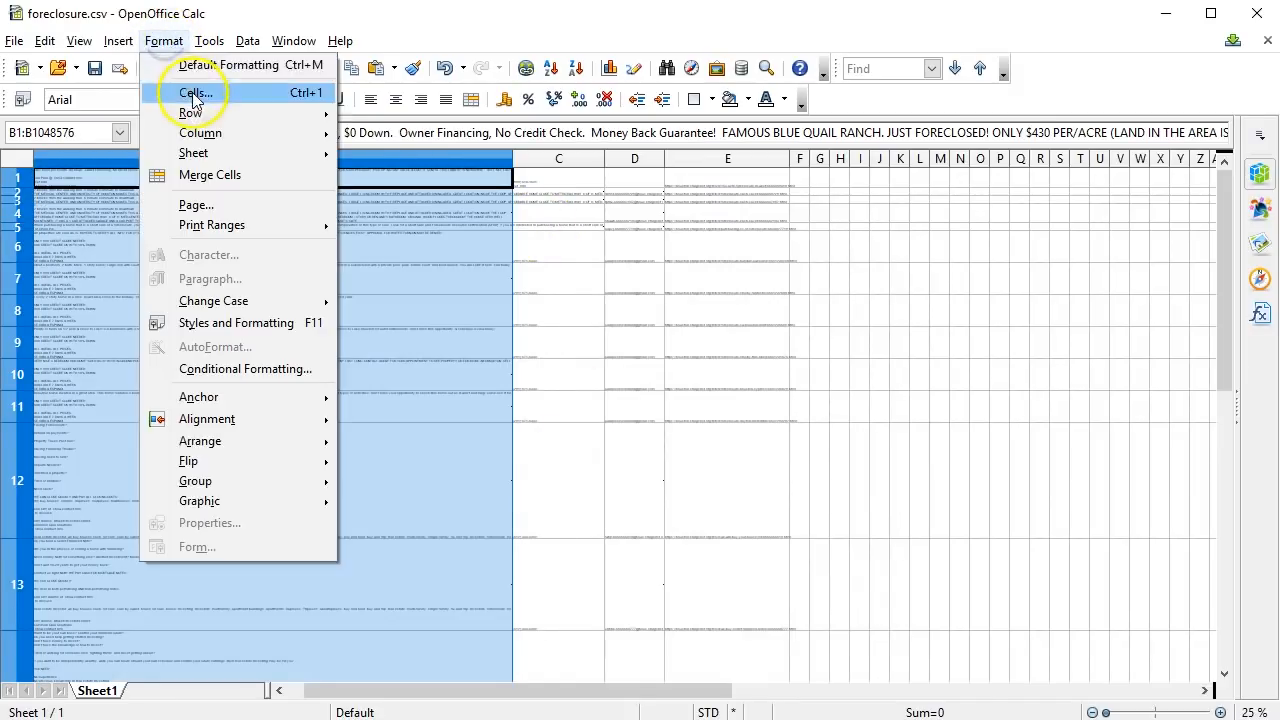
click(163, 91)
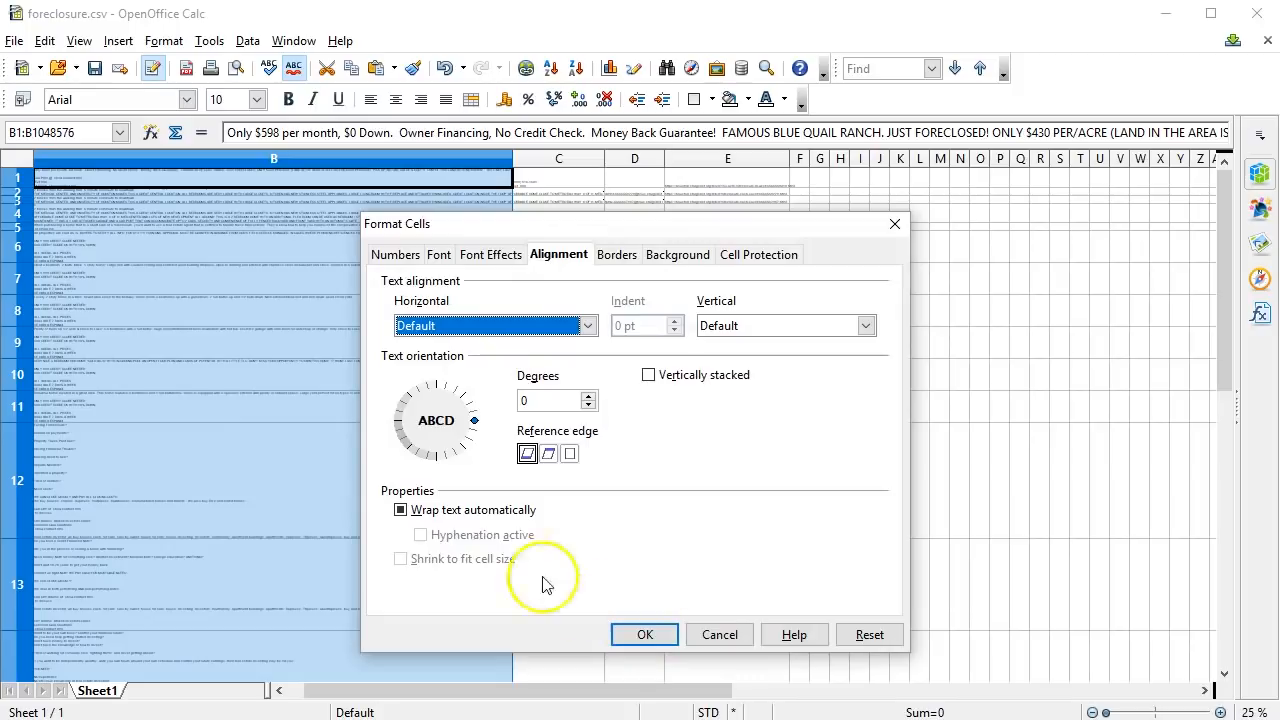
click(460, 510)
click(460, 510)
click(645, 634)
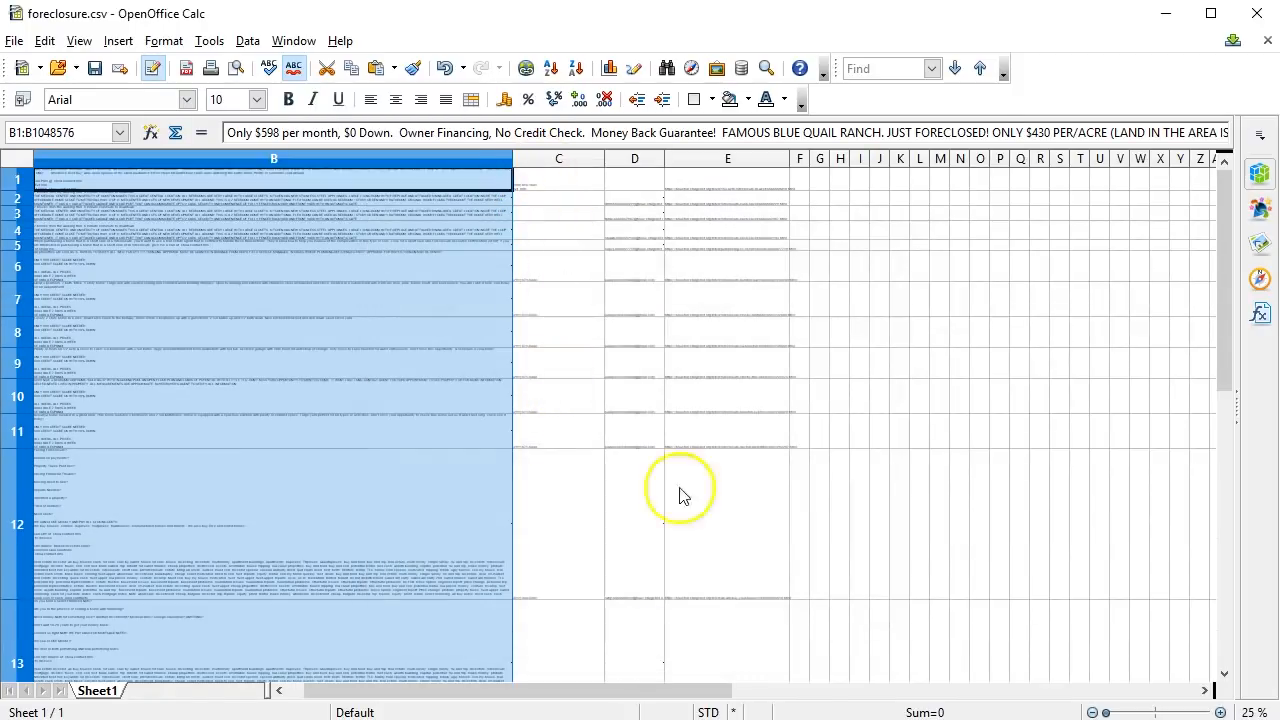
Restore the sheet zoom to 100% and go through the phone numbers in column C from row 1 to row 16
drag(1106, 712, 1155, 712)
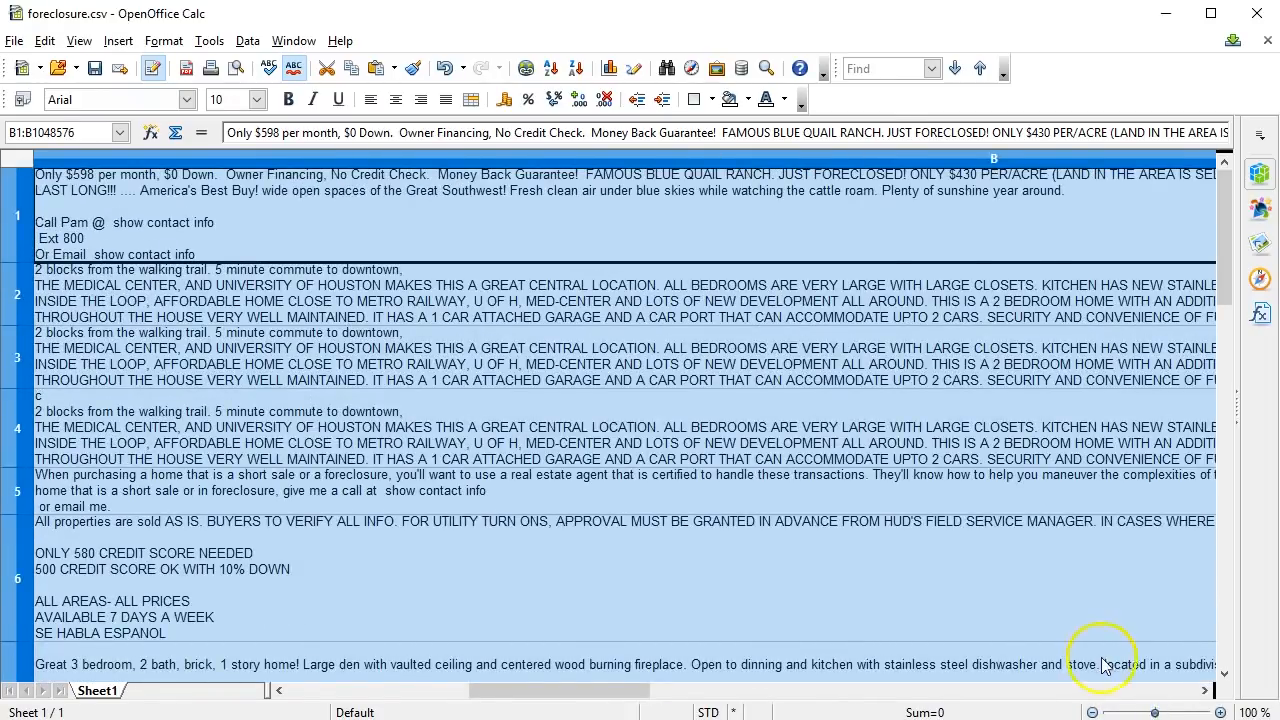
click(1103, 665)
key(Right)
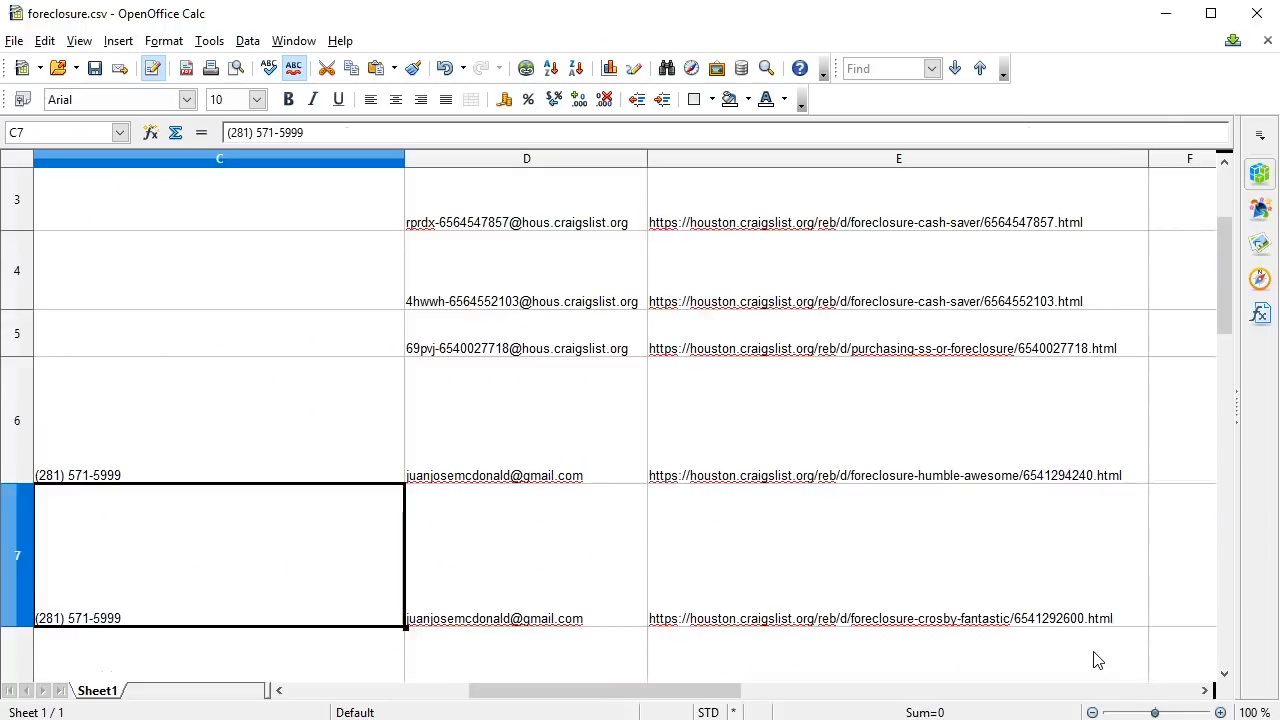
key(Up)
key(ctrl+Up)
key(Down)
key(Down)
key(Down)
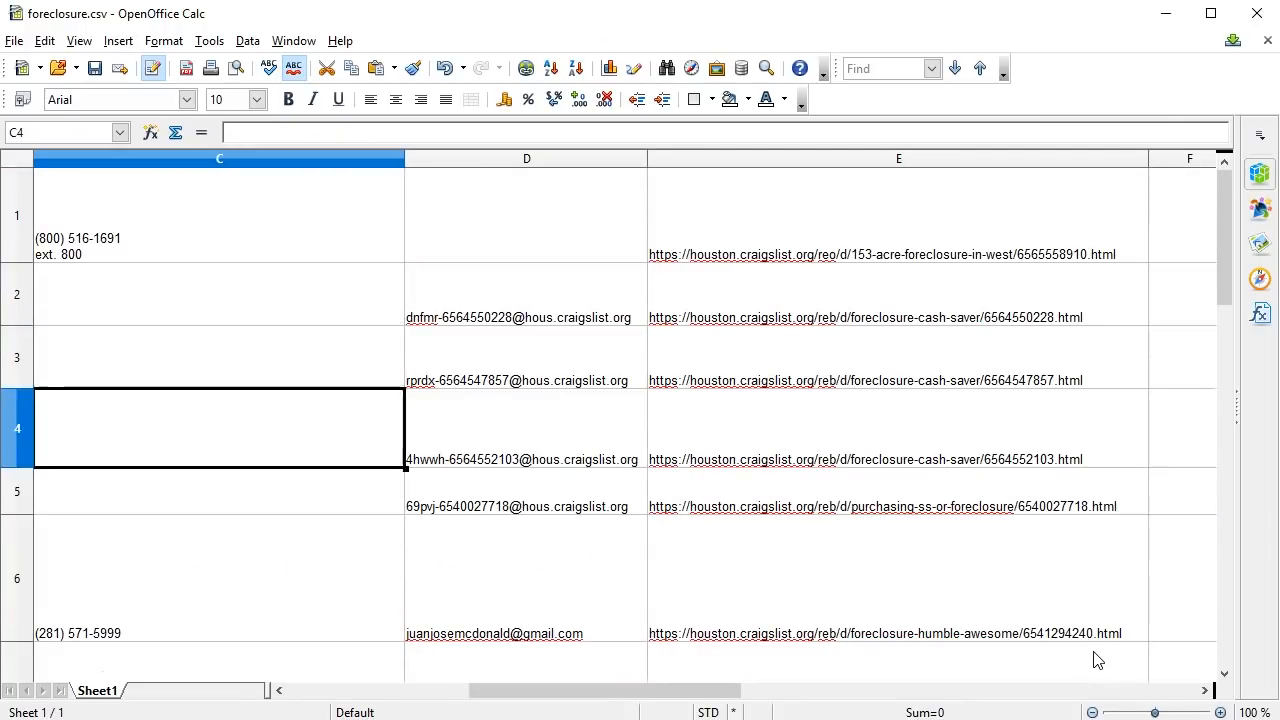
key(Down)
key(Down)
key(Down)
key(Down)
key(Down)
key(Down)
key(Down)
key(Down)
key(Down)
key(Down)
key(Down)
key(Down)
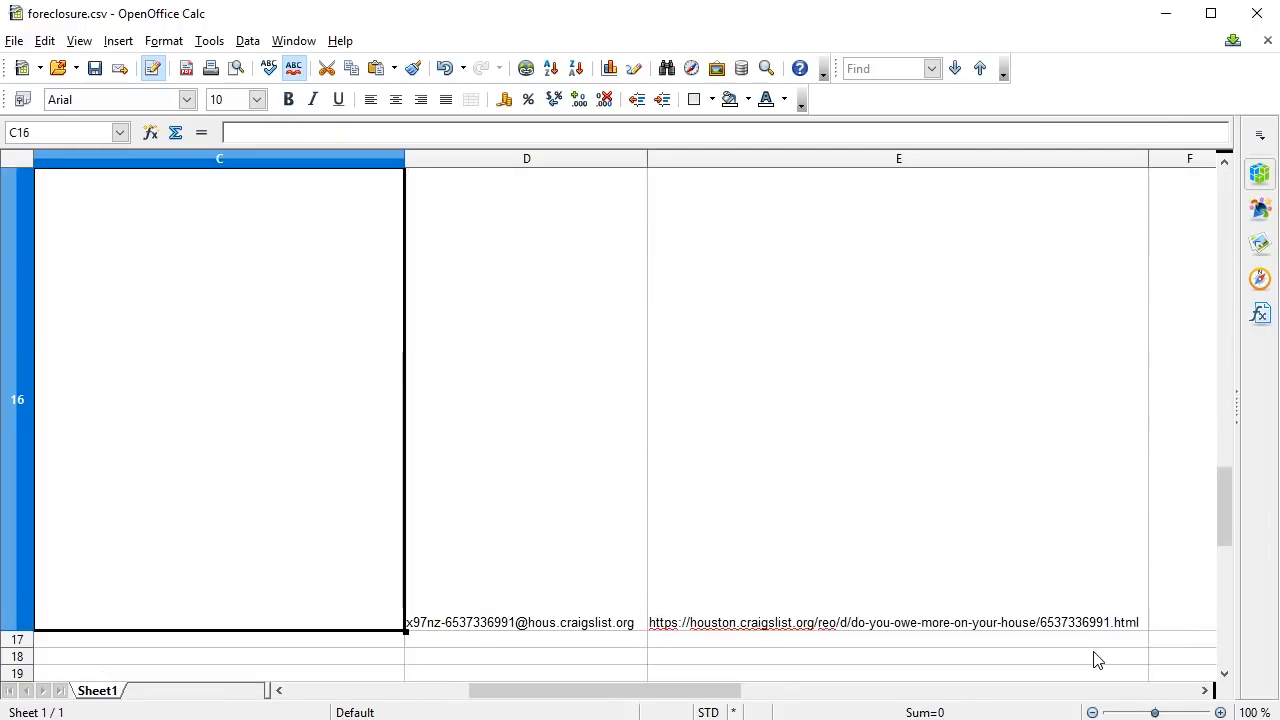
key(Down)
key(Down)
key(Up)
key(Up)
Go through the email addresses in column D from row 16 back up to row 1
key(Right)
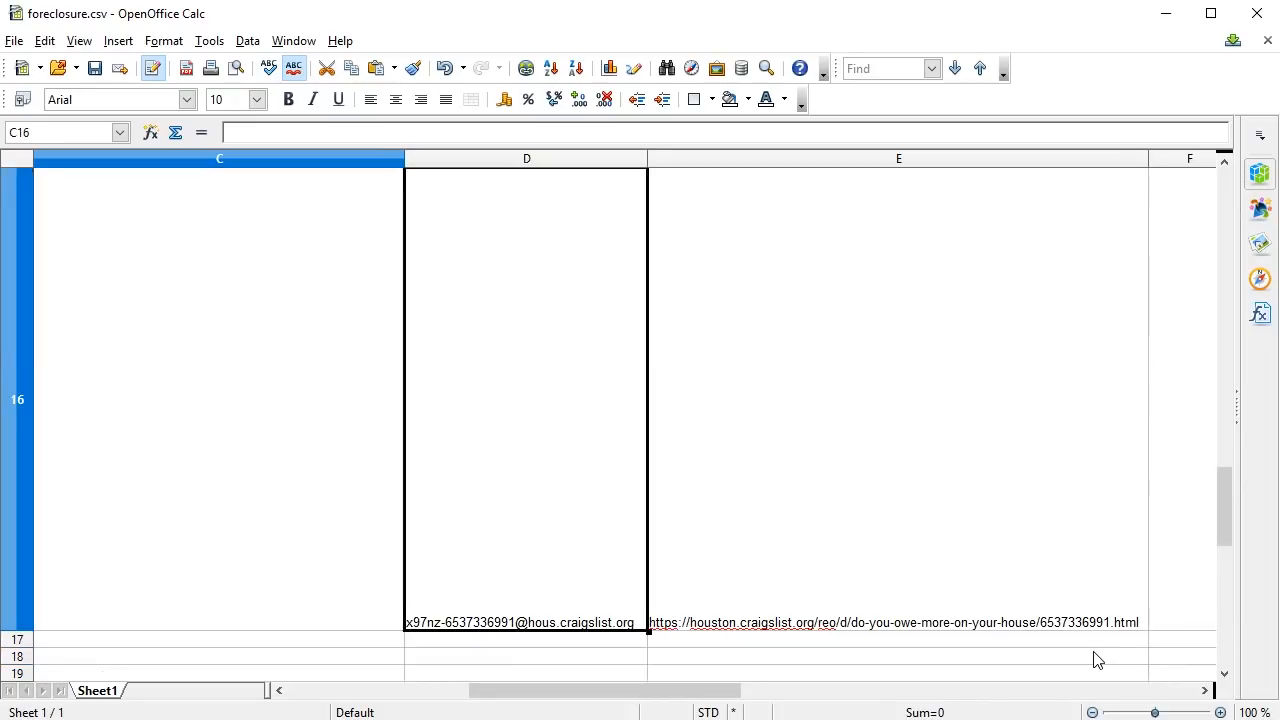
key(Up)
key(Up)
key(Up)
key(Up)
key(Up)
key(Up)
key(Up)
key(Up)
key(Up)
key(Up)
key(Up)
key(Up)
key(Up)
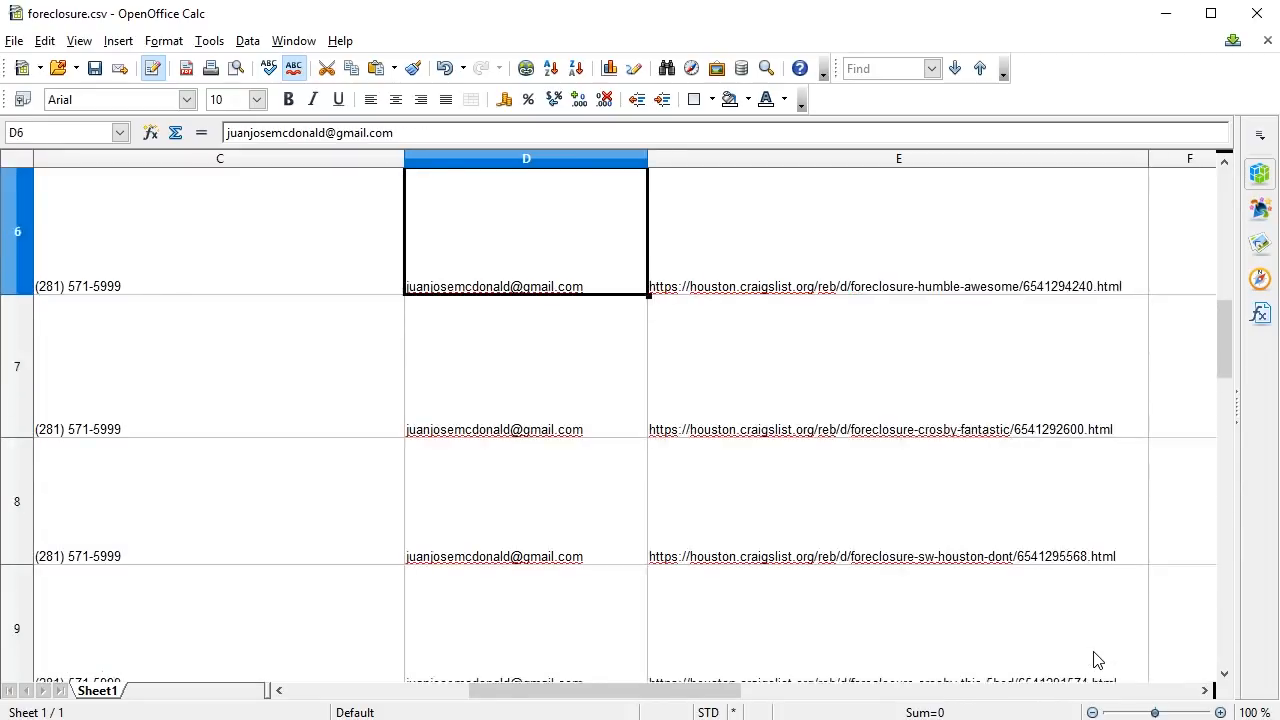
key(Up)
key(Up)
Go through the Craigslist listing links in column E from row 1 down past the last listing
key(Right)
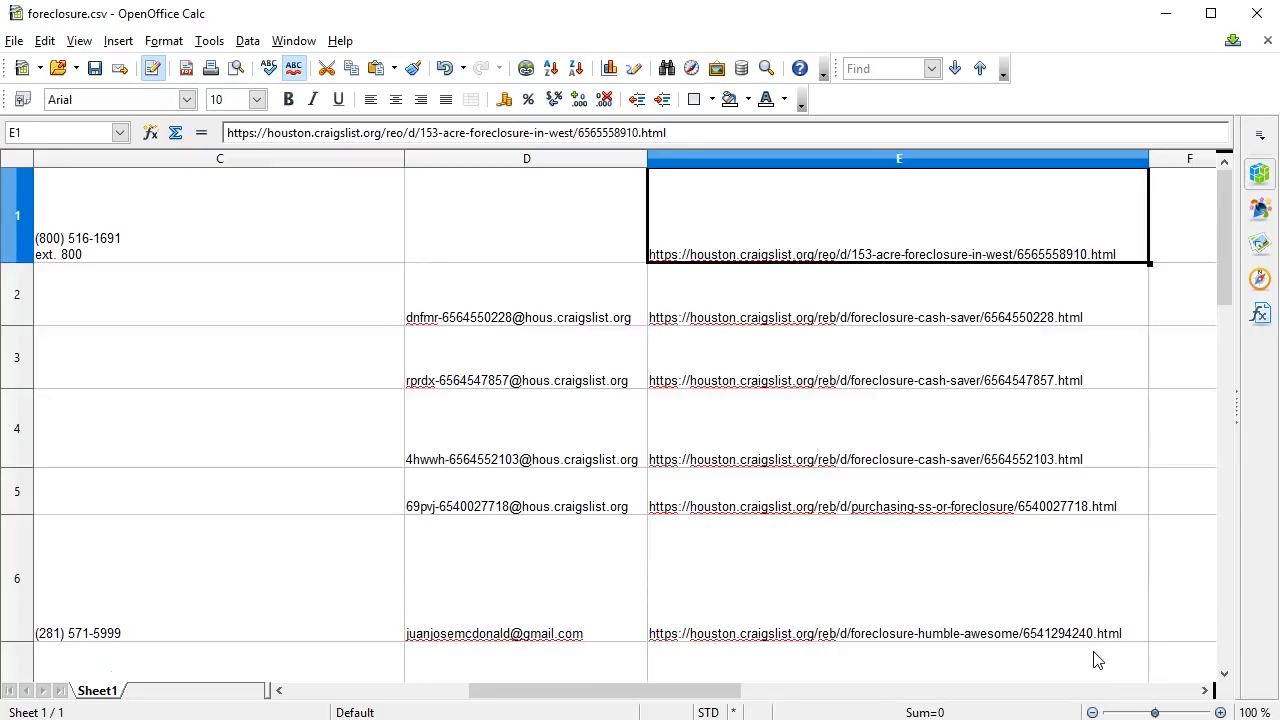
key(Down)
key(Down)
key(Down)
key(Down)
key(Down)
key(Down)
key(Down)
key(Down)
key(Down)
key(Down)
key(Down)
key(Down)
key(Down)
key(Down)
key(Down)
key(Down)
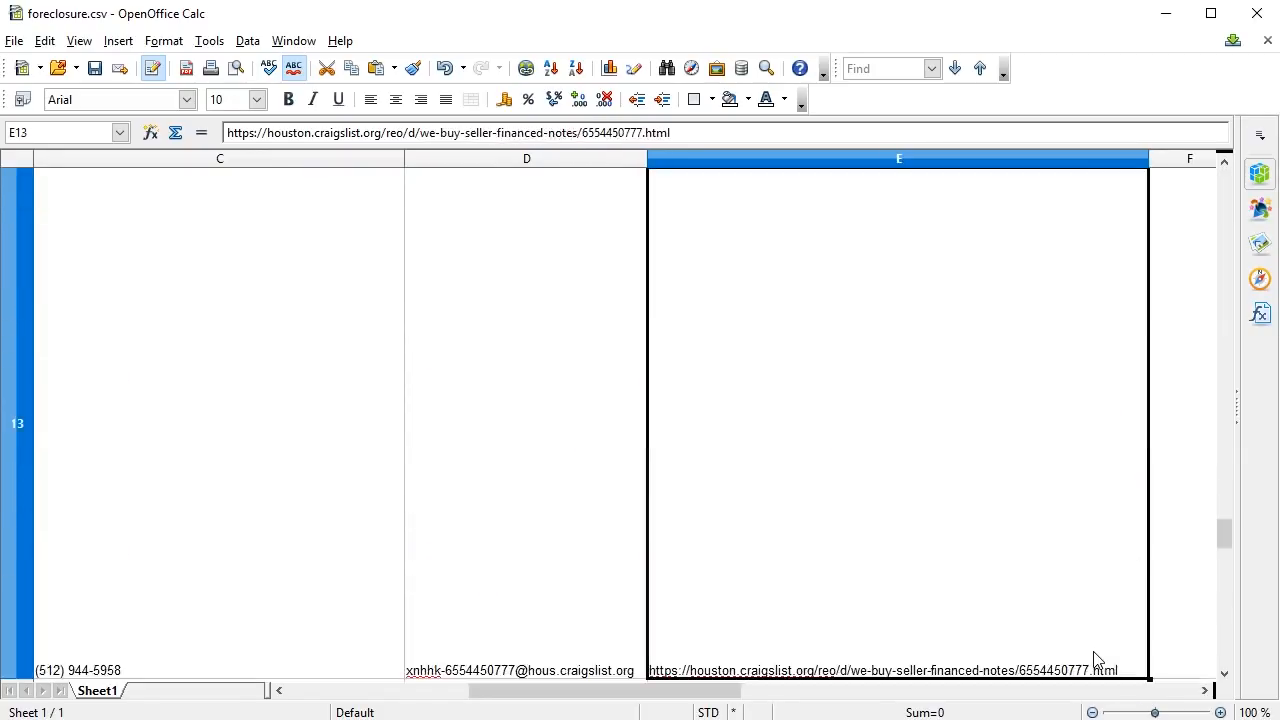
Return to the descriptions in column B at row 16 and go back up to row 1
key(Left)
key(Left)
key(Left)
key(Left)
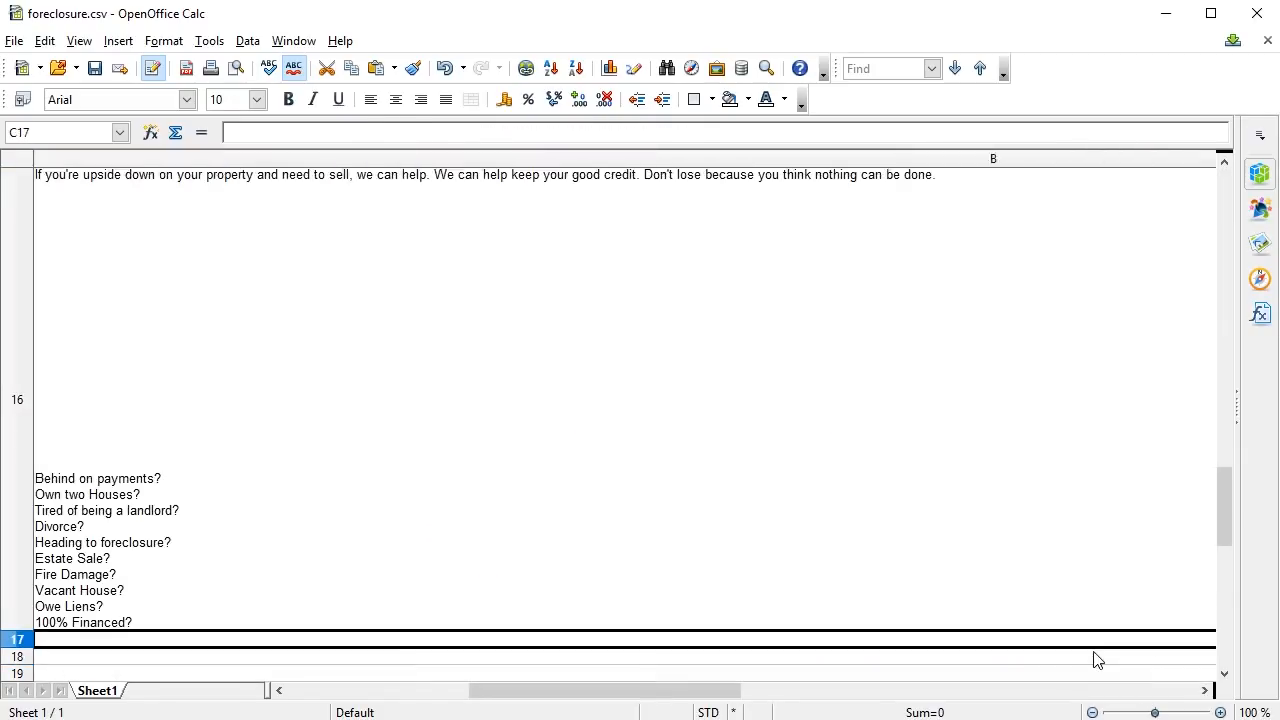
key(Up)
key(Right)
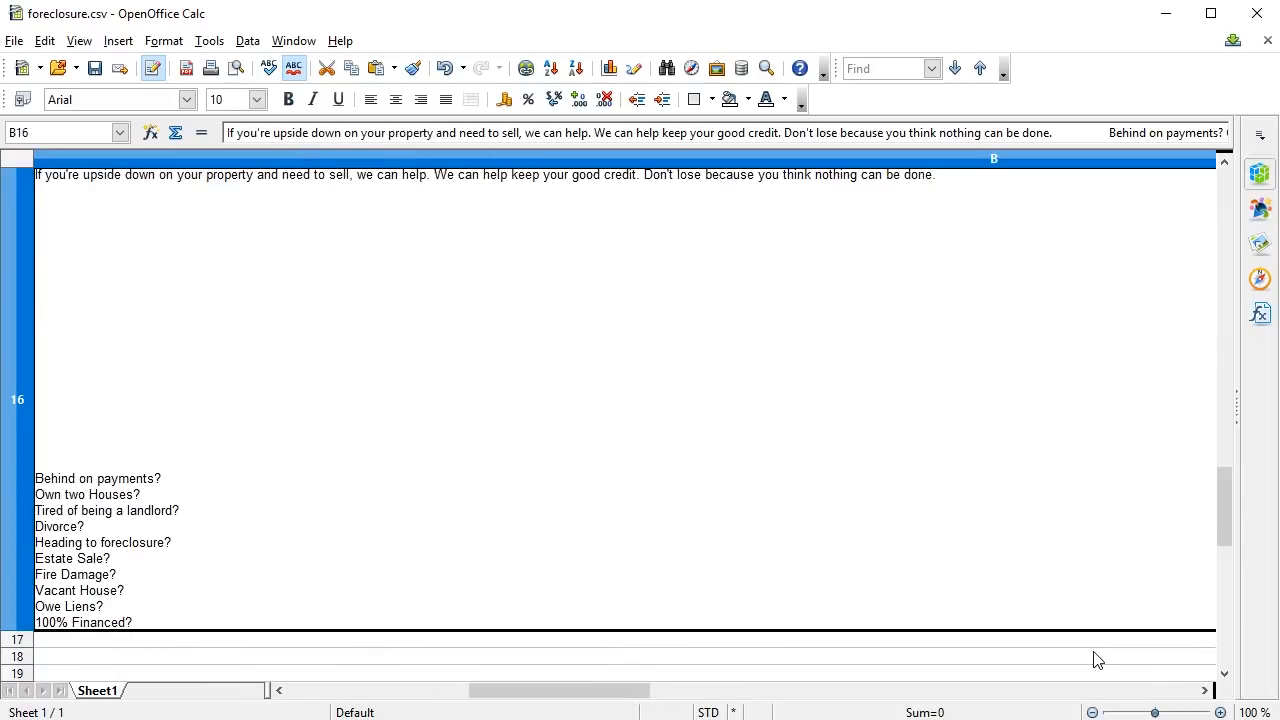
key(Up)
key(Up)
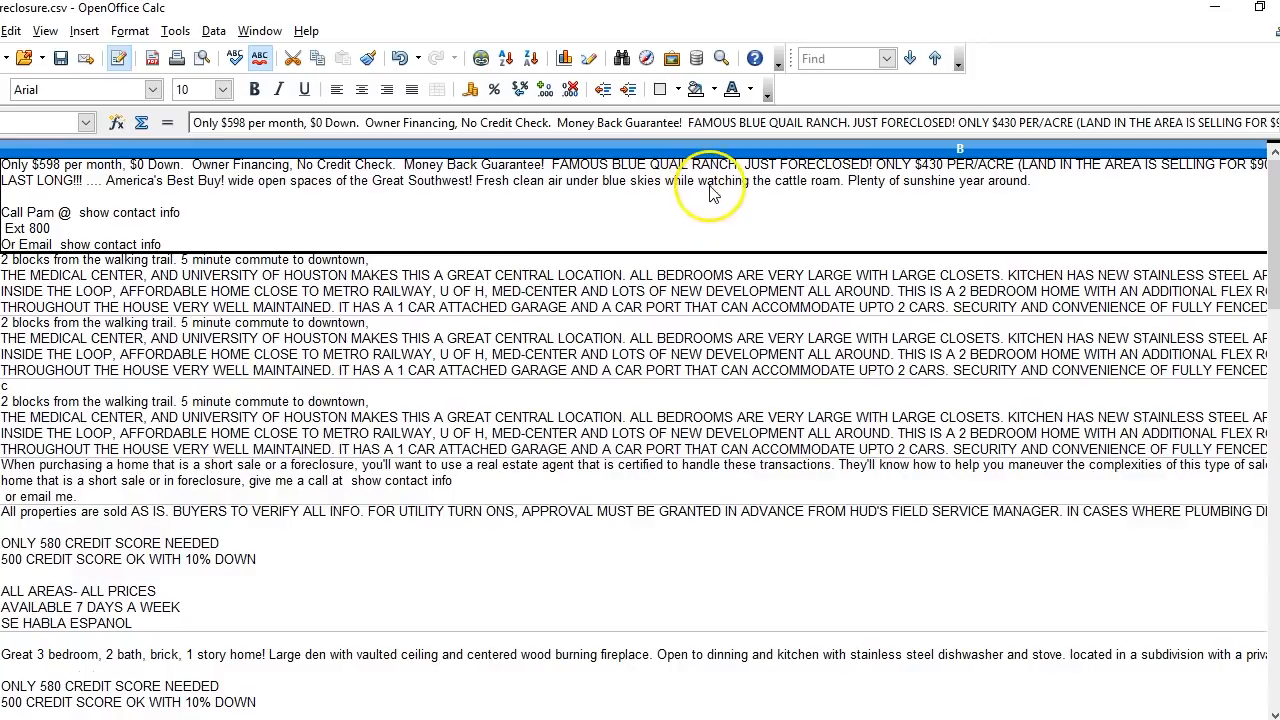
Switch to craigslist2018 and collapse the housing category and the Texas city list
key(alt+Tab)
key(alt+Tab)
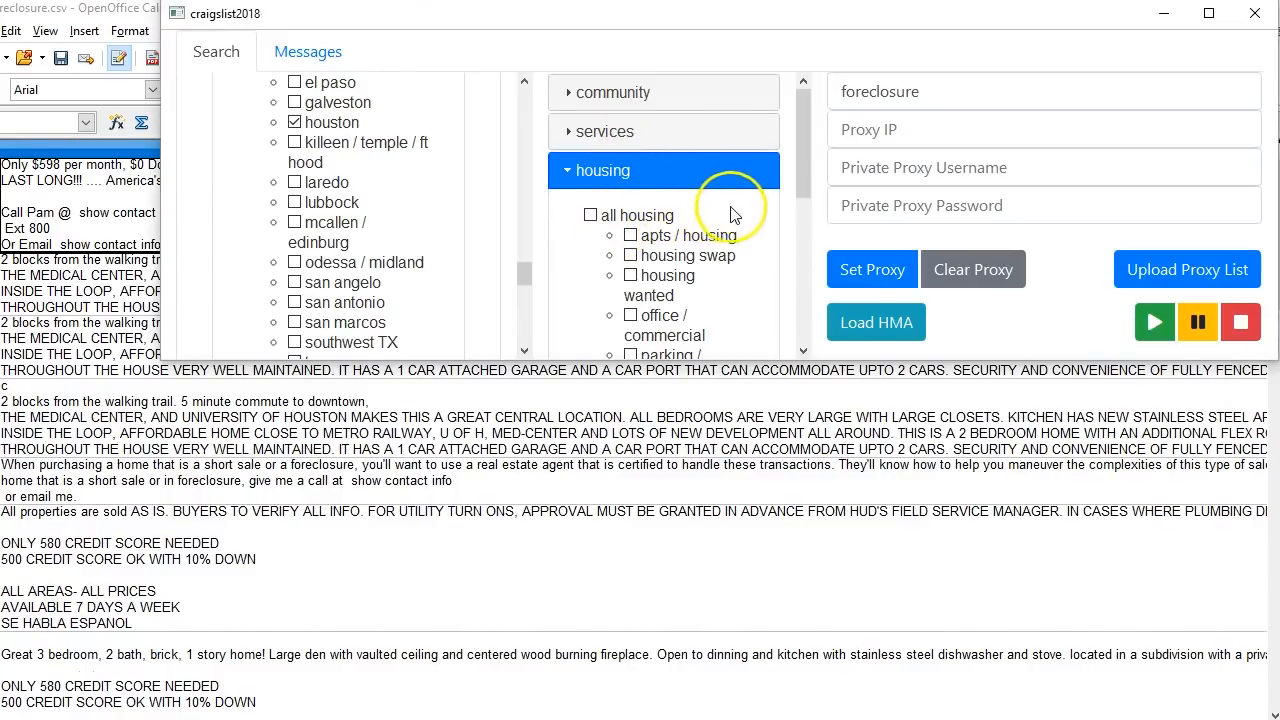
scroll(745, 212, down, 2)
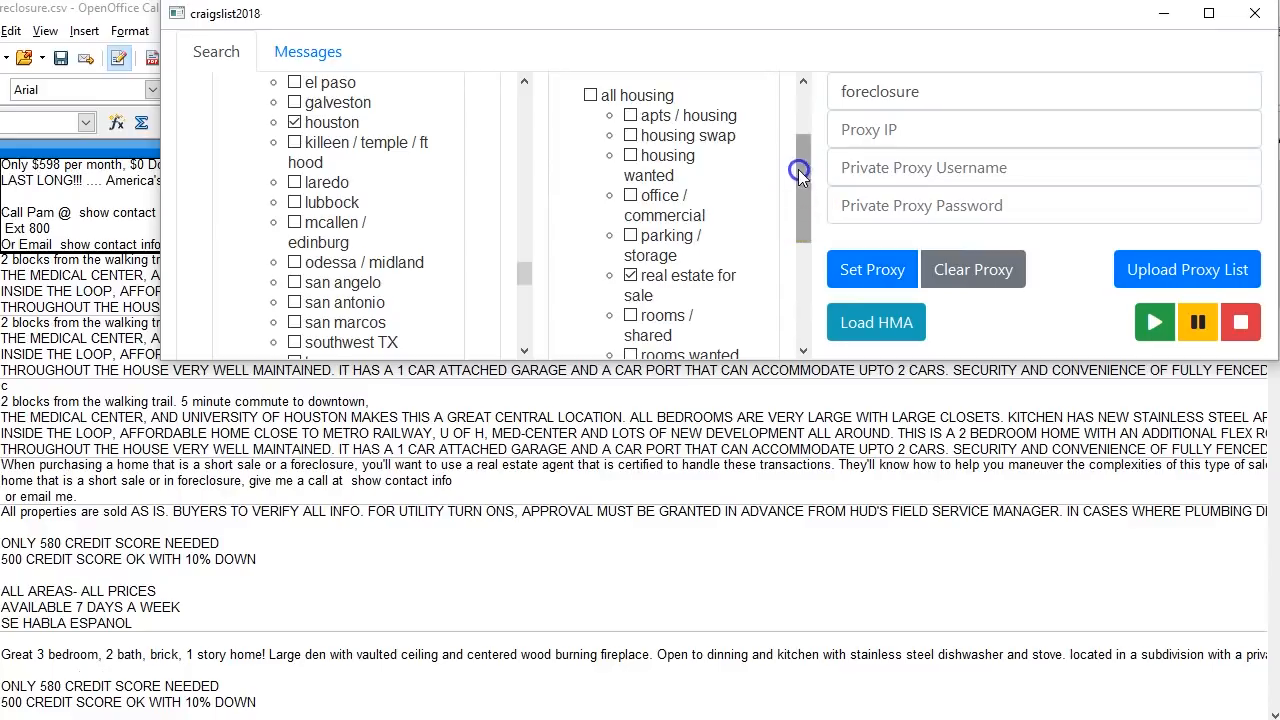
scroll(798, 169, up, 2)
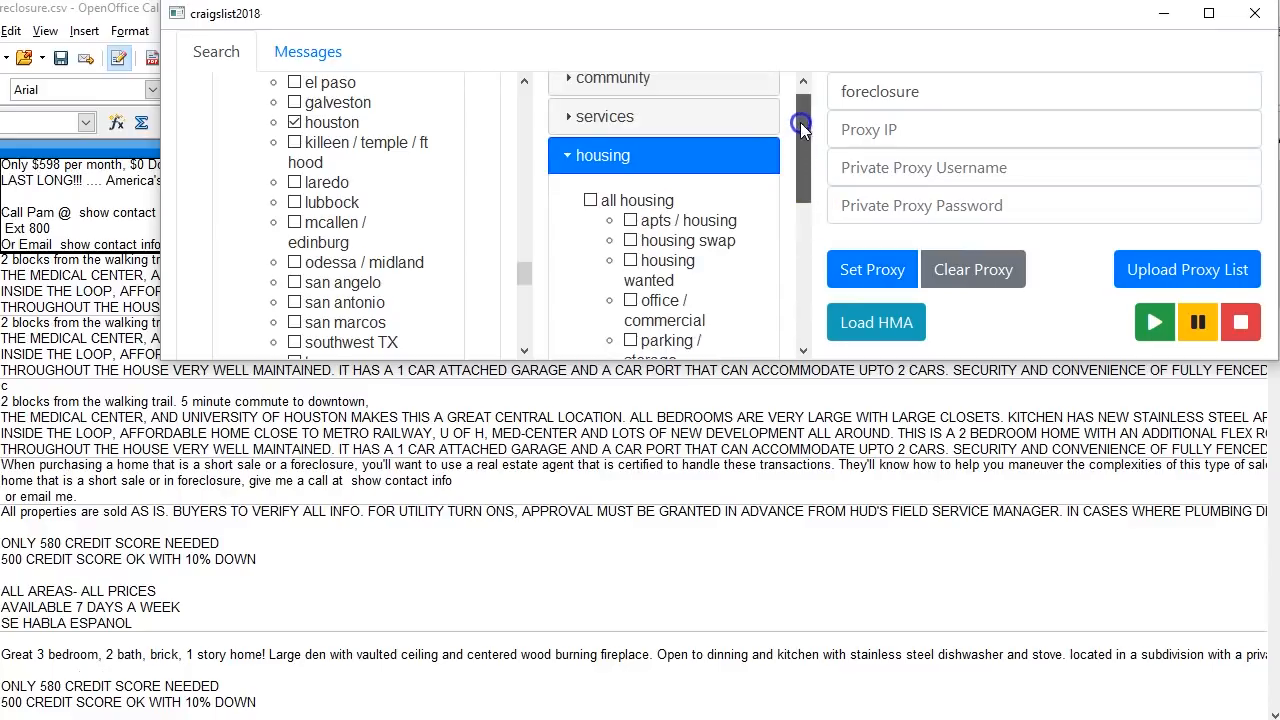
click(568, 170)
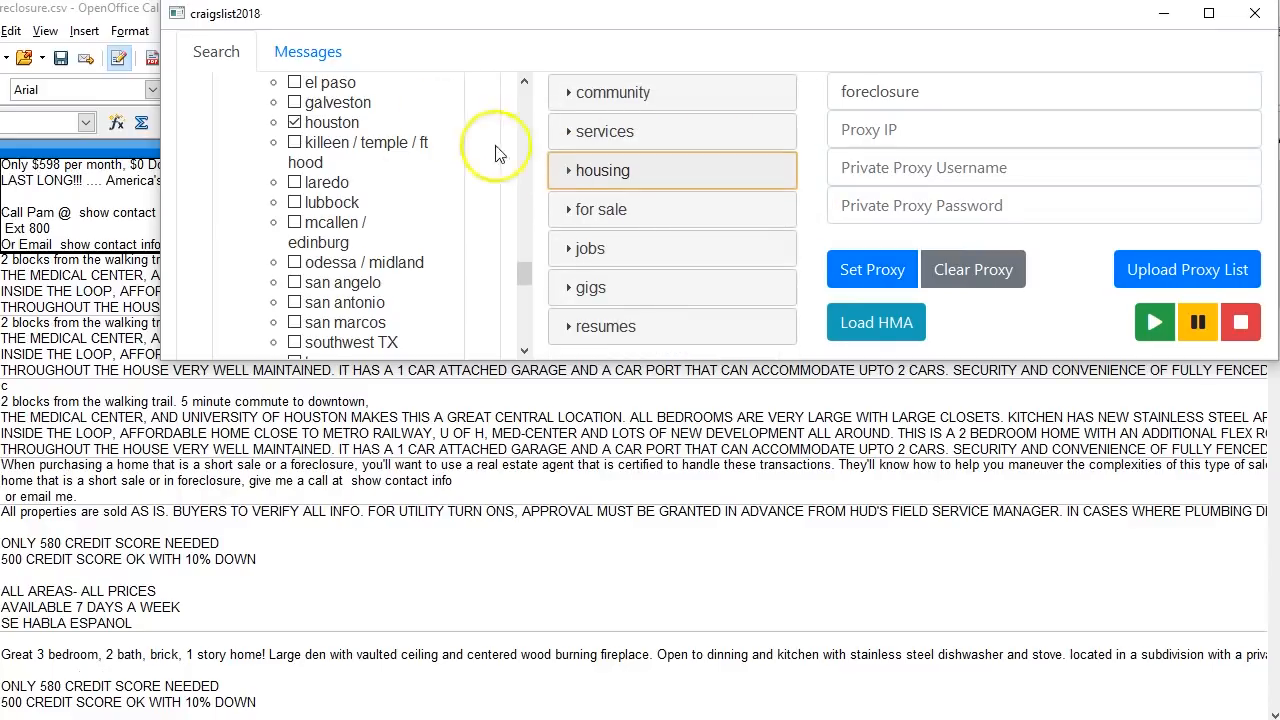
drag(529, 214, 535, 248)
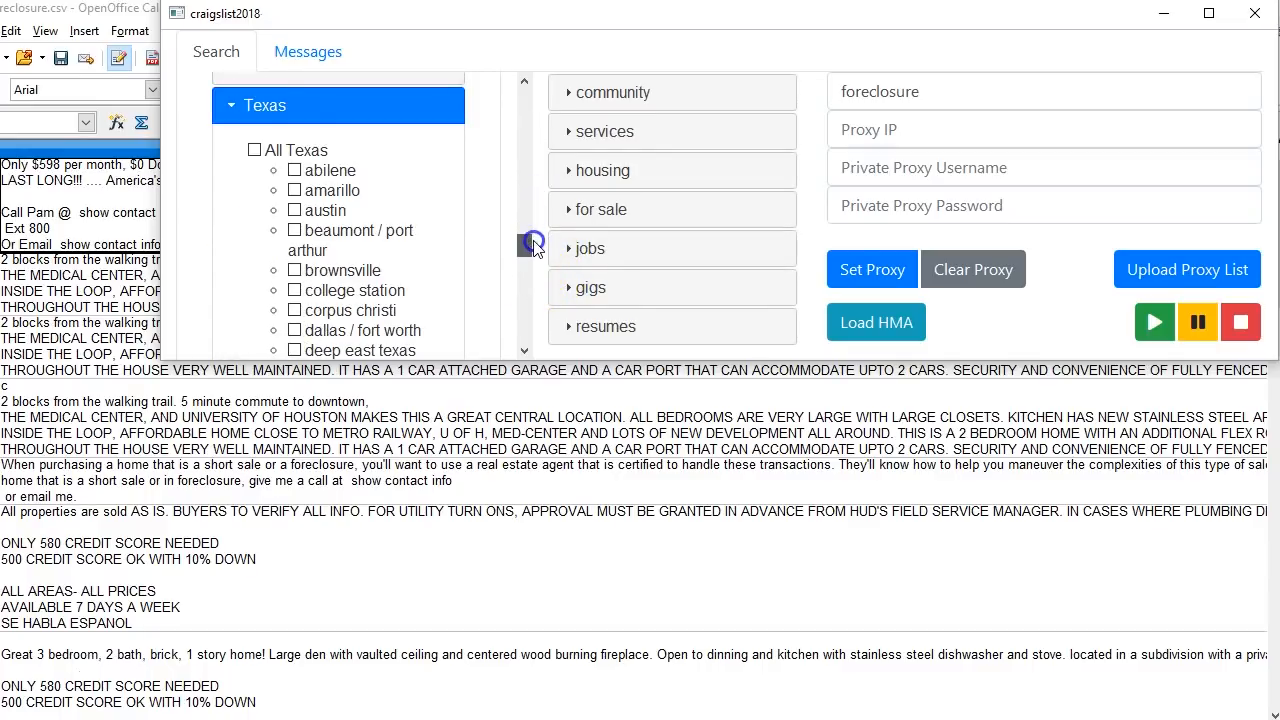
click(231, 108)
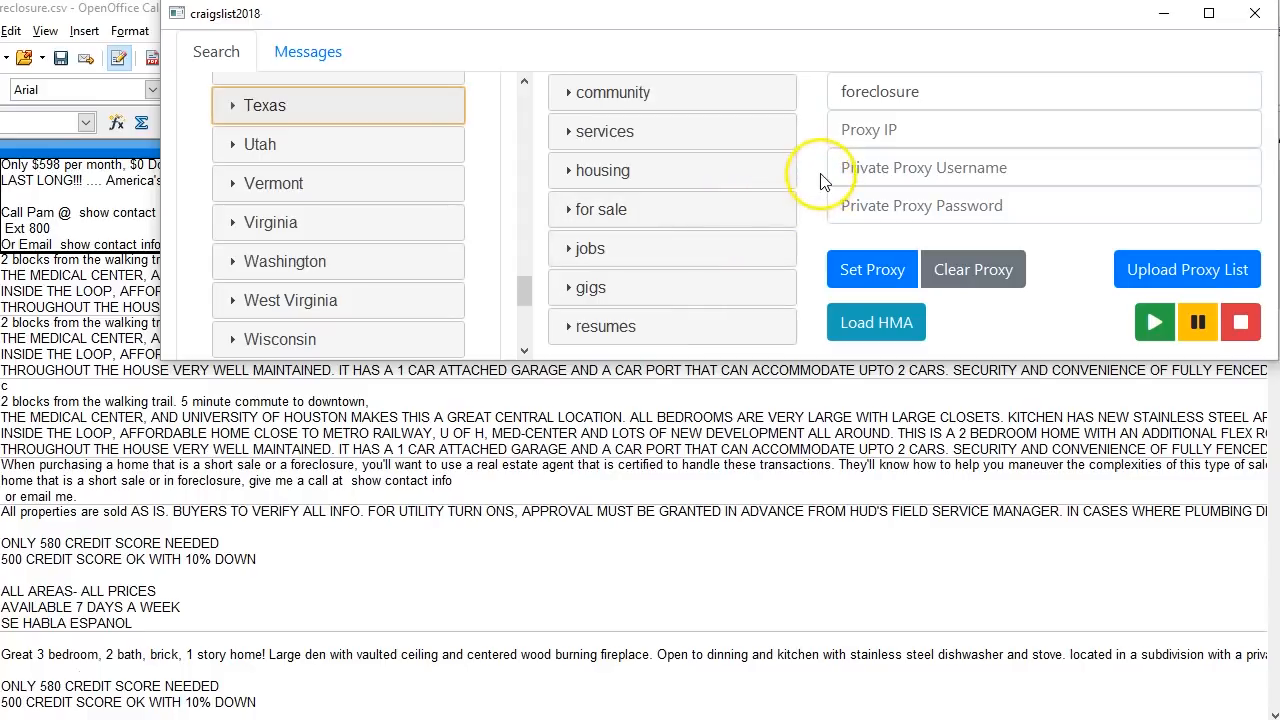
Look over the SMTP message settings and the proxy and HMA options, ending on the search settings
click(308, 55)
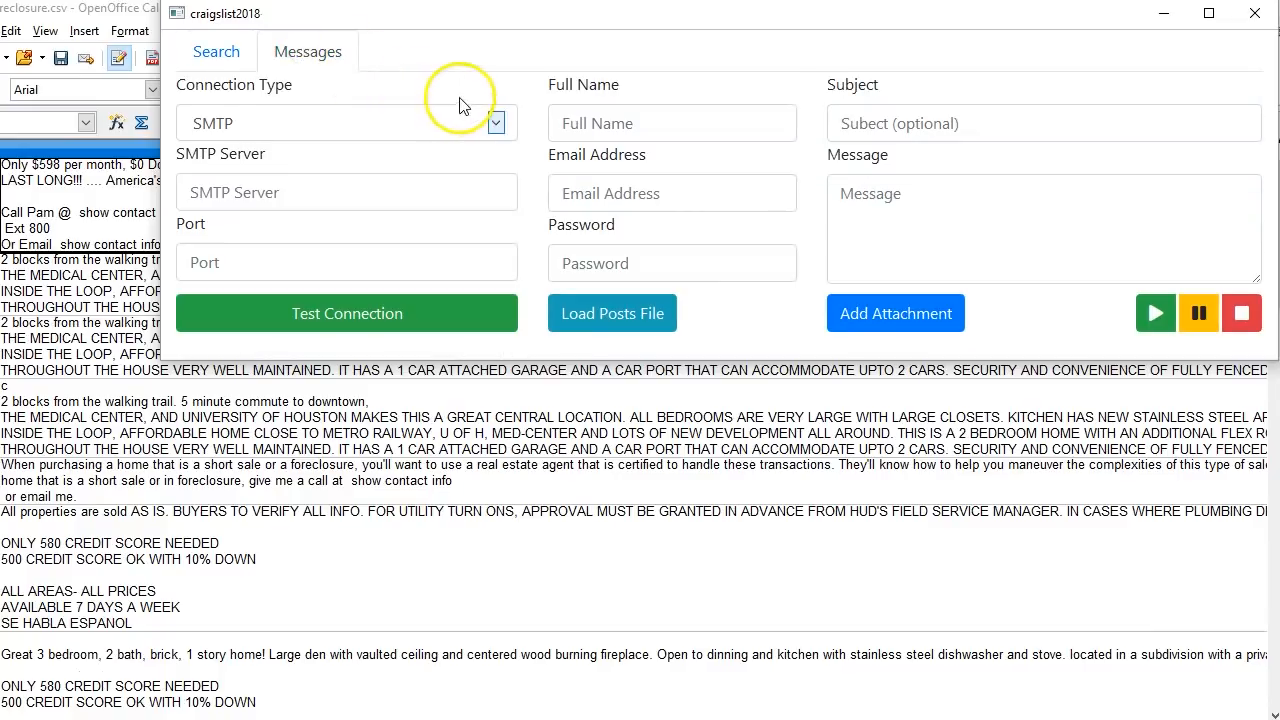
click(210, 55)
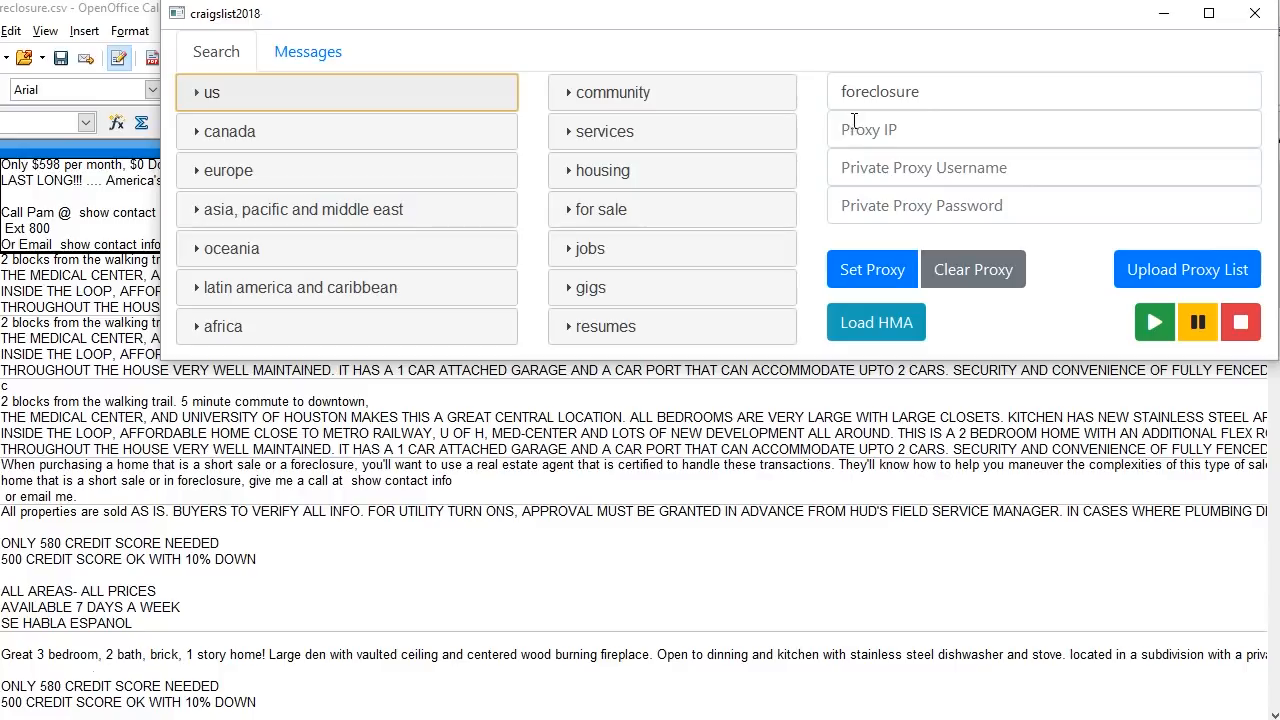
click(877, 138)
click(900, 265)
click(1192, 275)
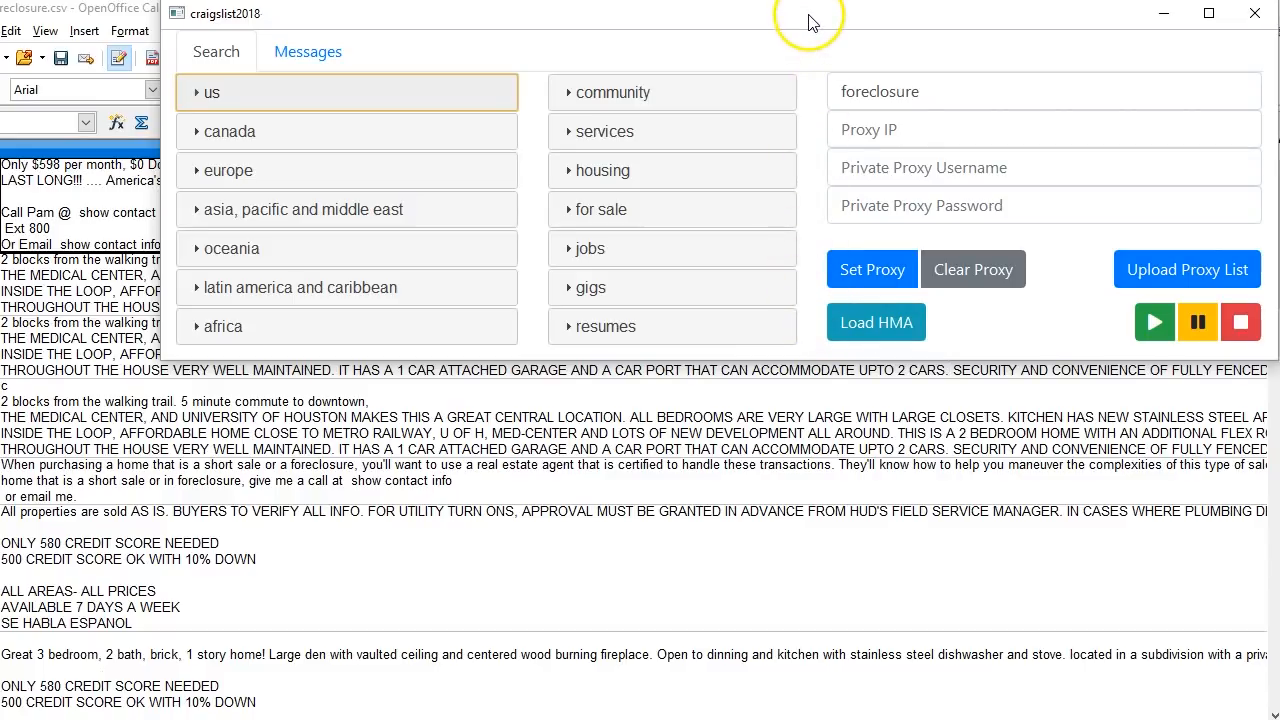
click(913, 333)
click(866, 331)
click(305, 54)
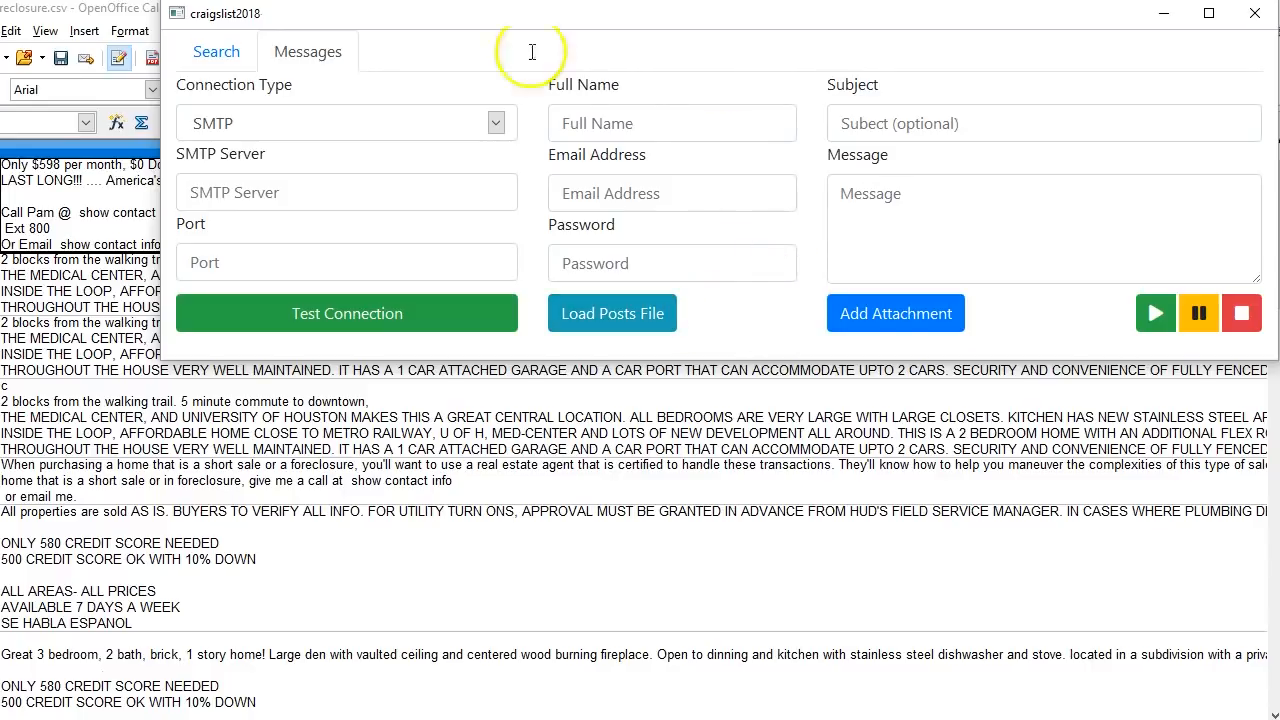
click(216, 51)
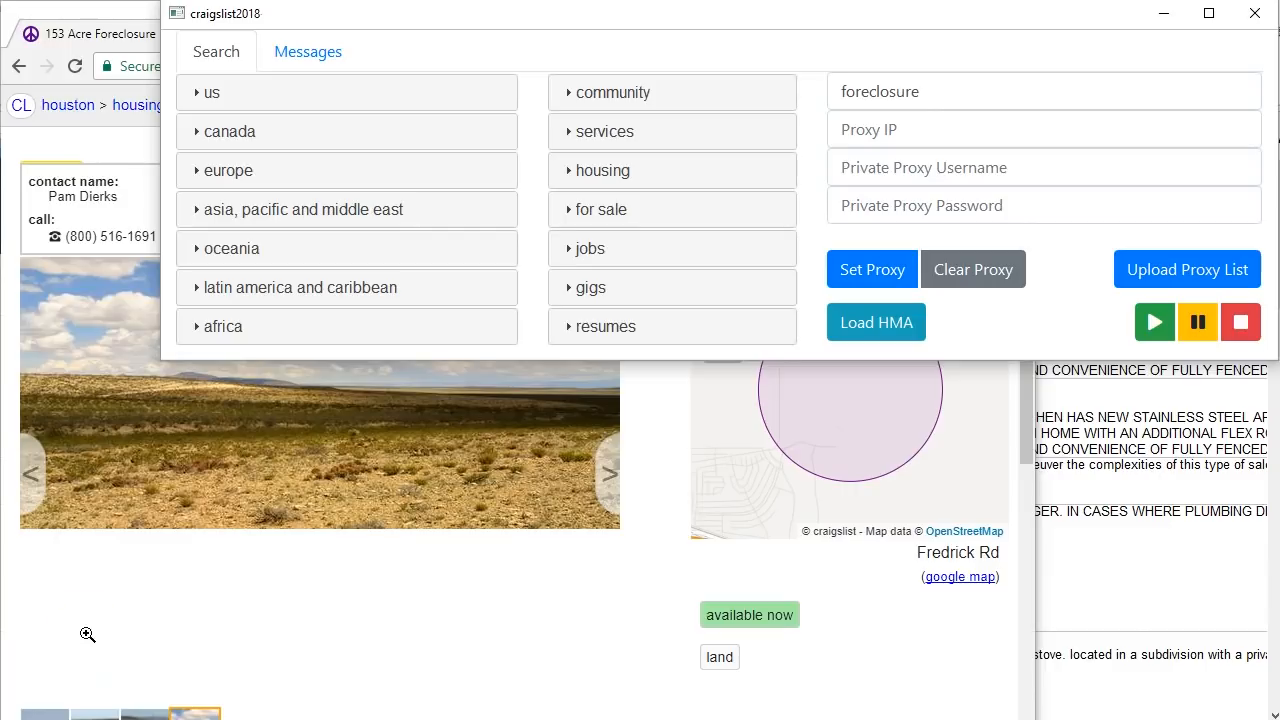
View the 153-acre foreclosure listing in Chrome and return to the craigslist2018 search settings
click(110, 612)
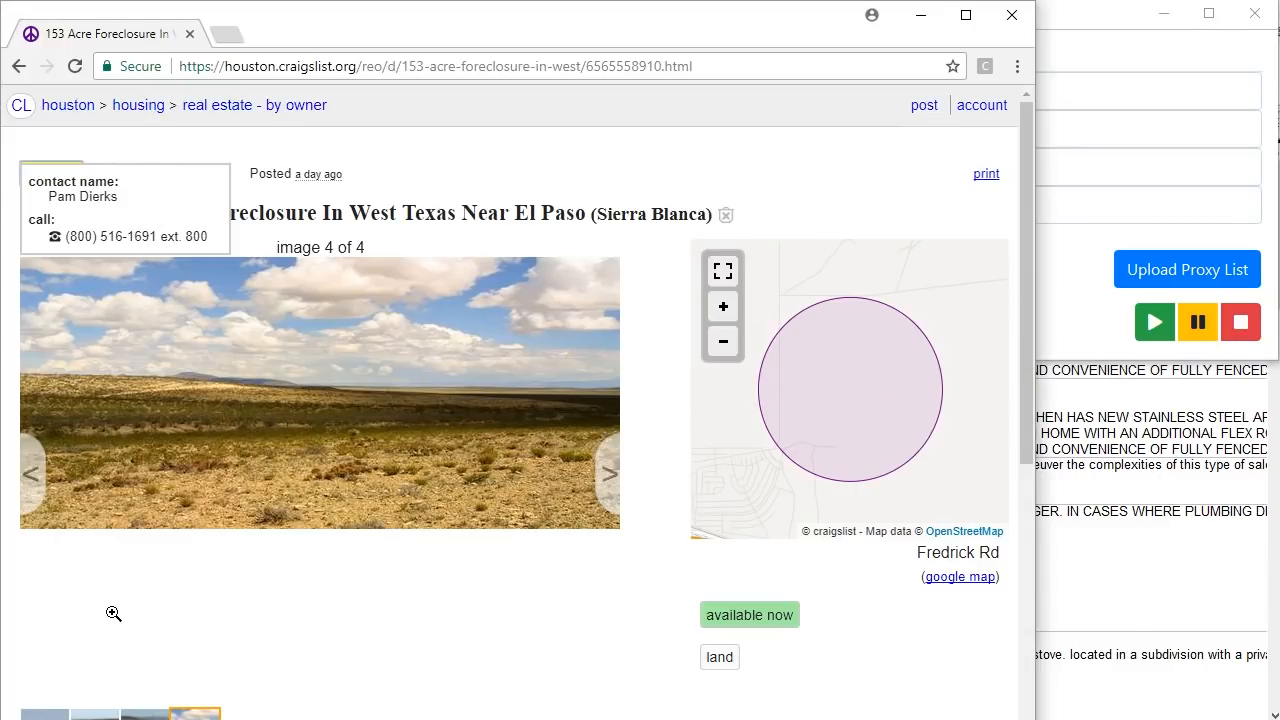
click(154, 614)
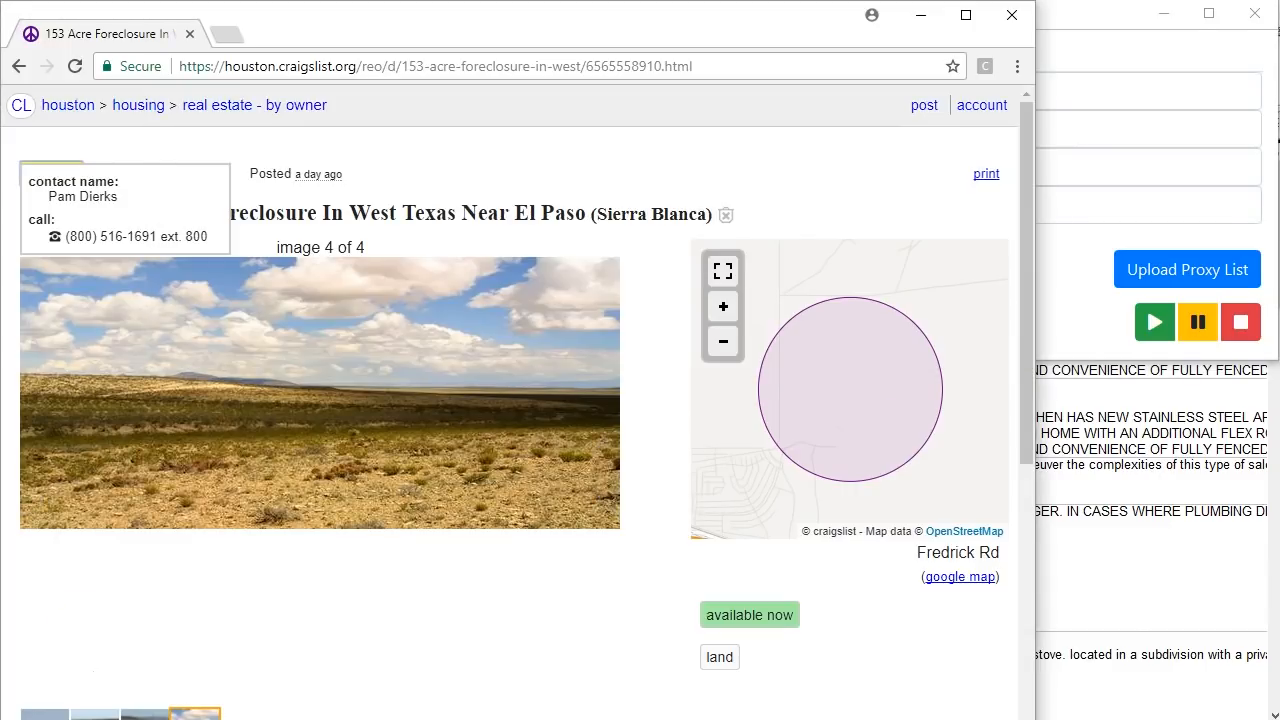
click(1094, 14)
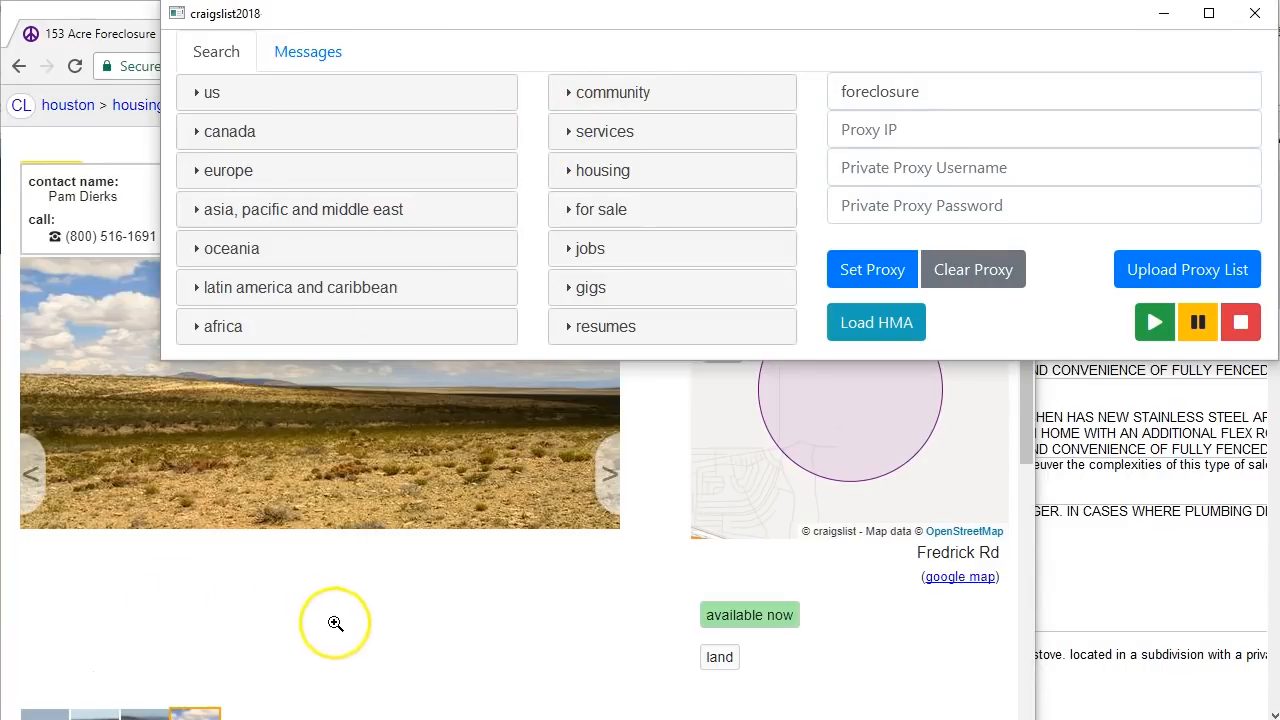
click(47, 676)
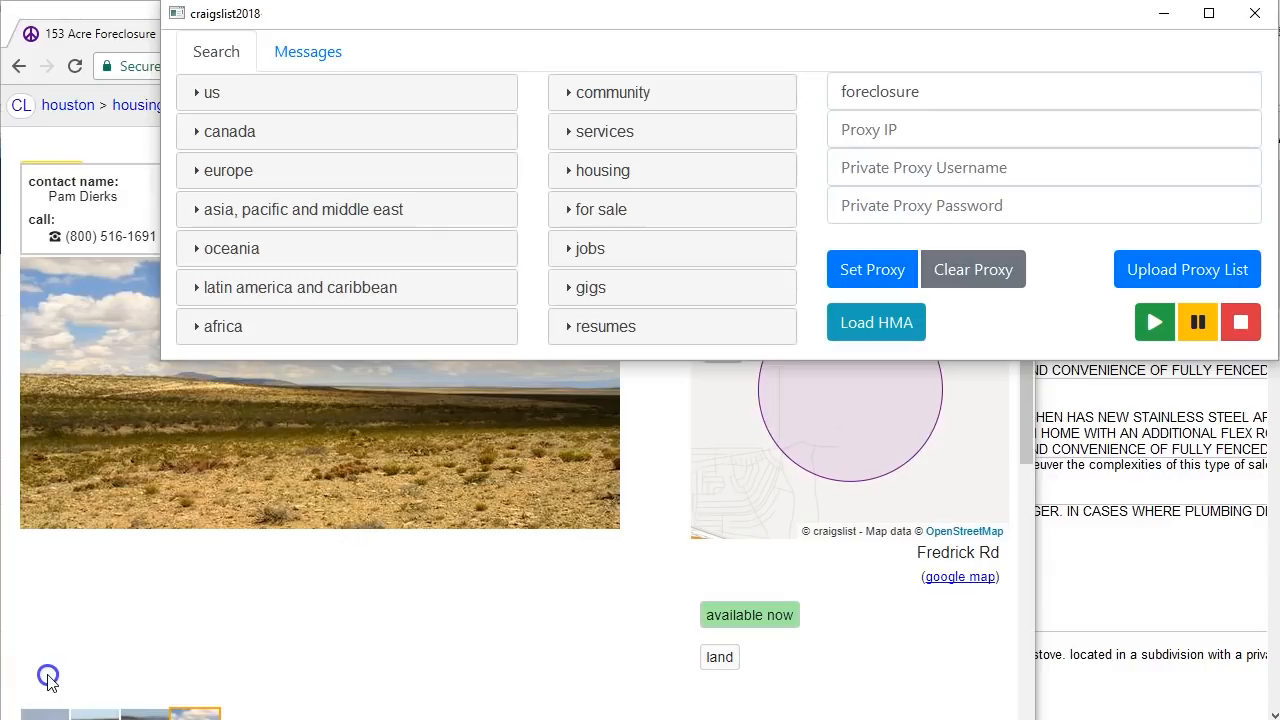